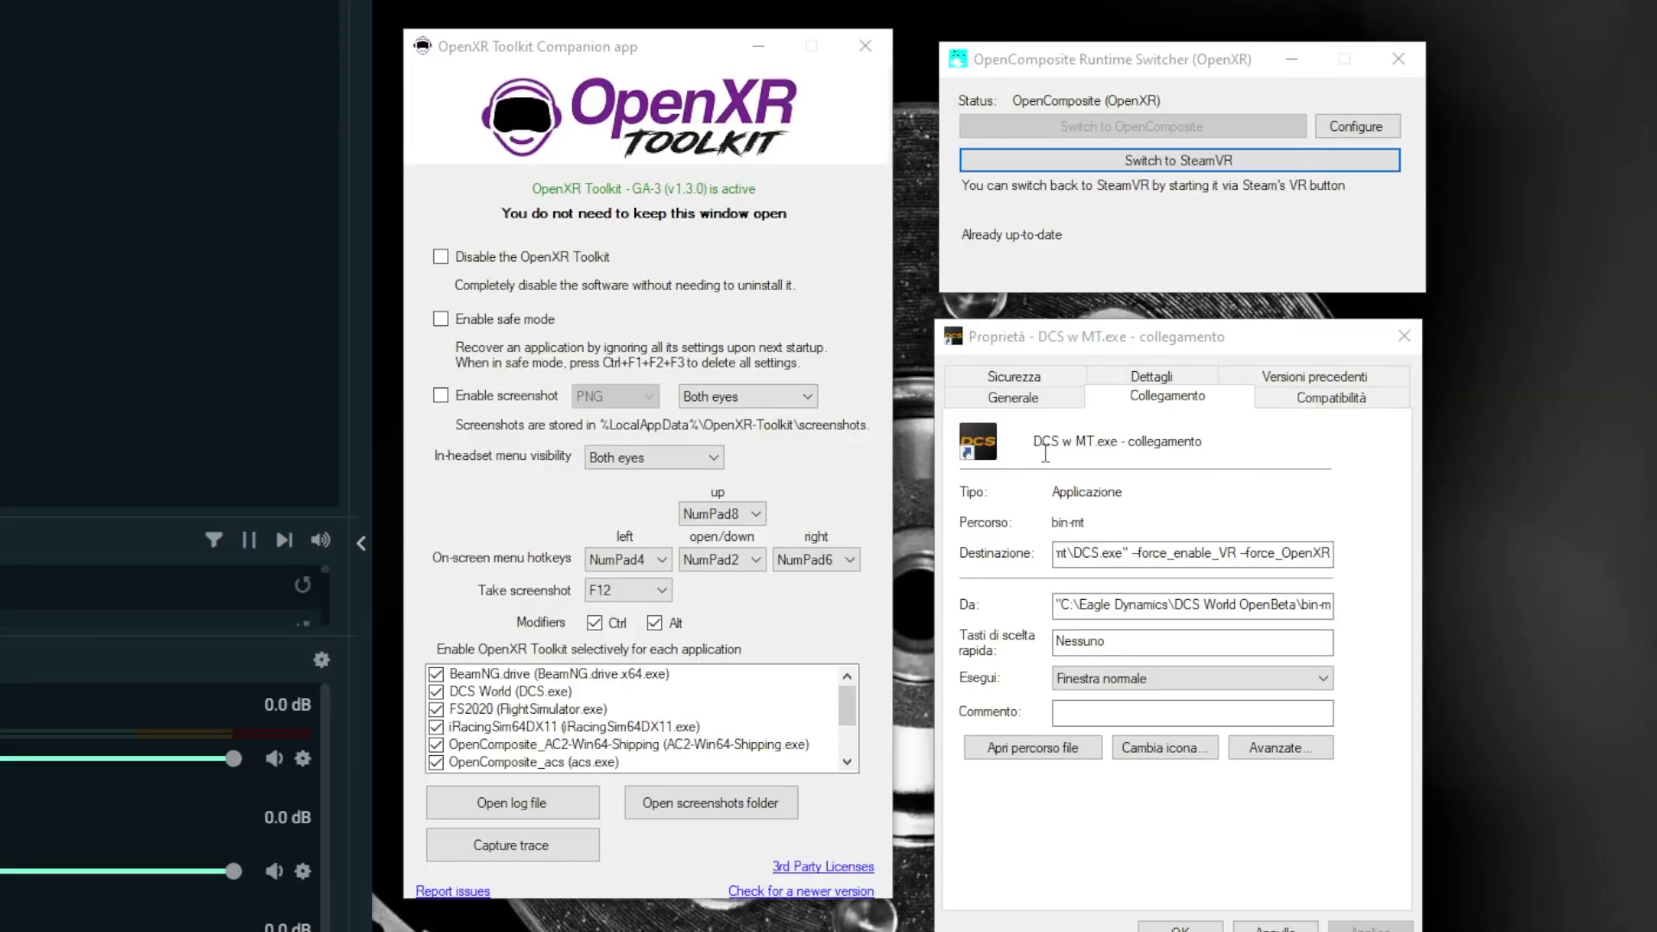
# Examine the force_enable_VR and force_OpenXR launch options in the target of the DCS w MT.exe shortcut
pyautogui.click(1292, 554)
pyautogui.moveTo(1294, 557); pyautogui.dragTo(1327, 543)
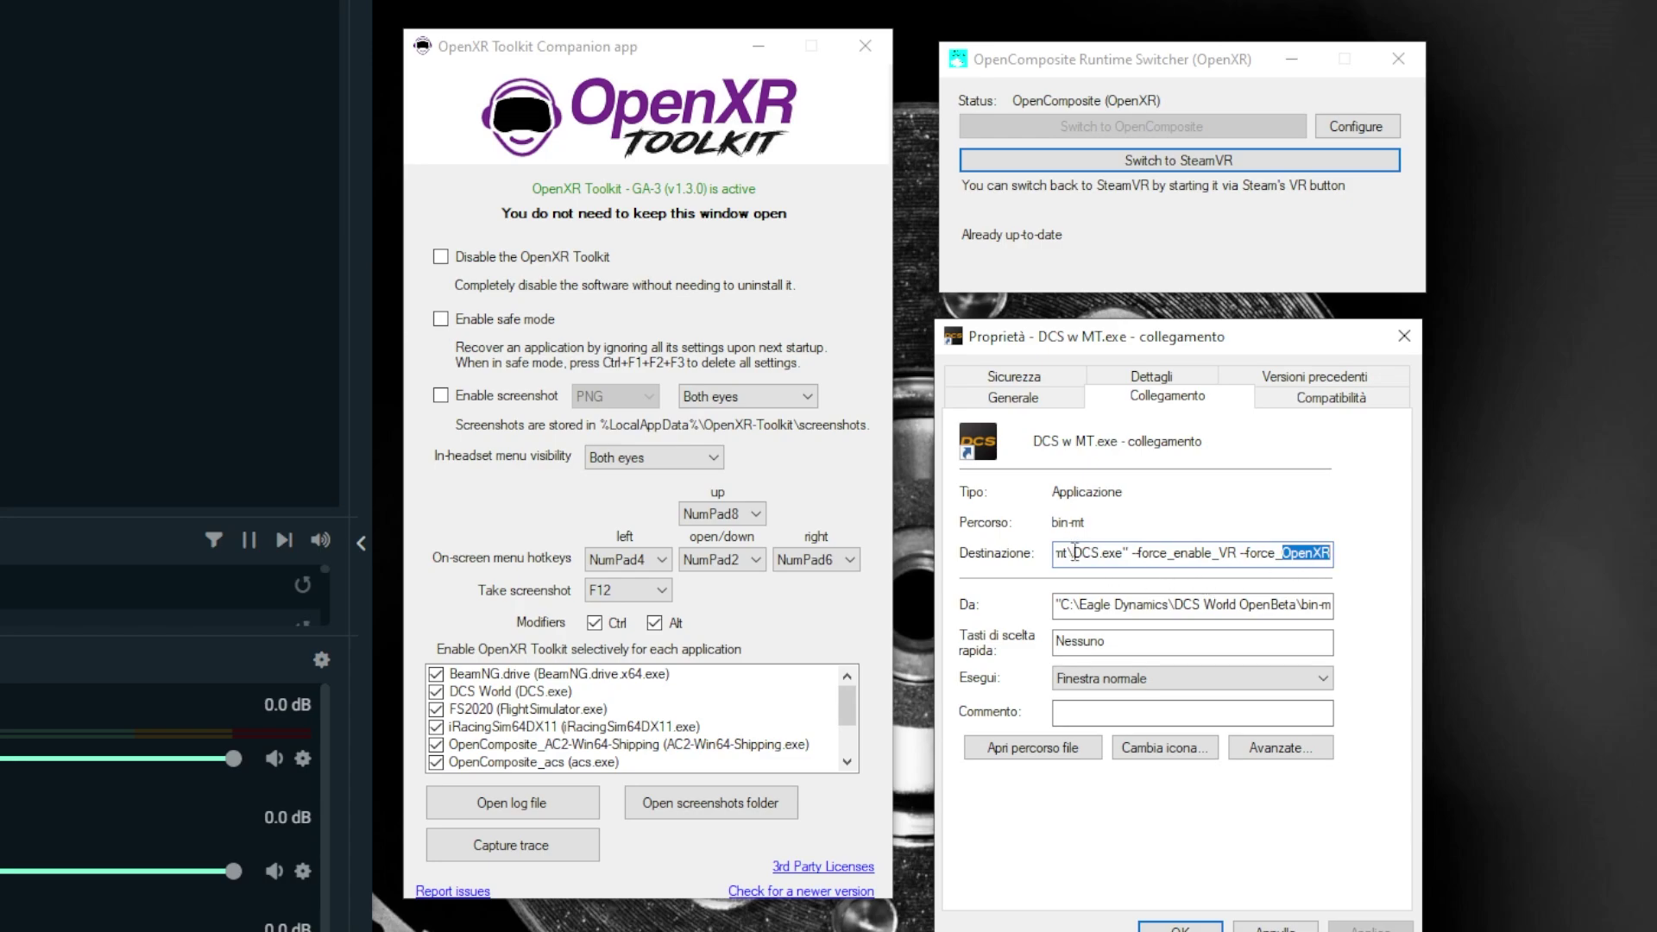
pyautogui.moveTo(1074, 552); pyautogui.dragTo(1335, 553)
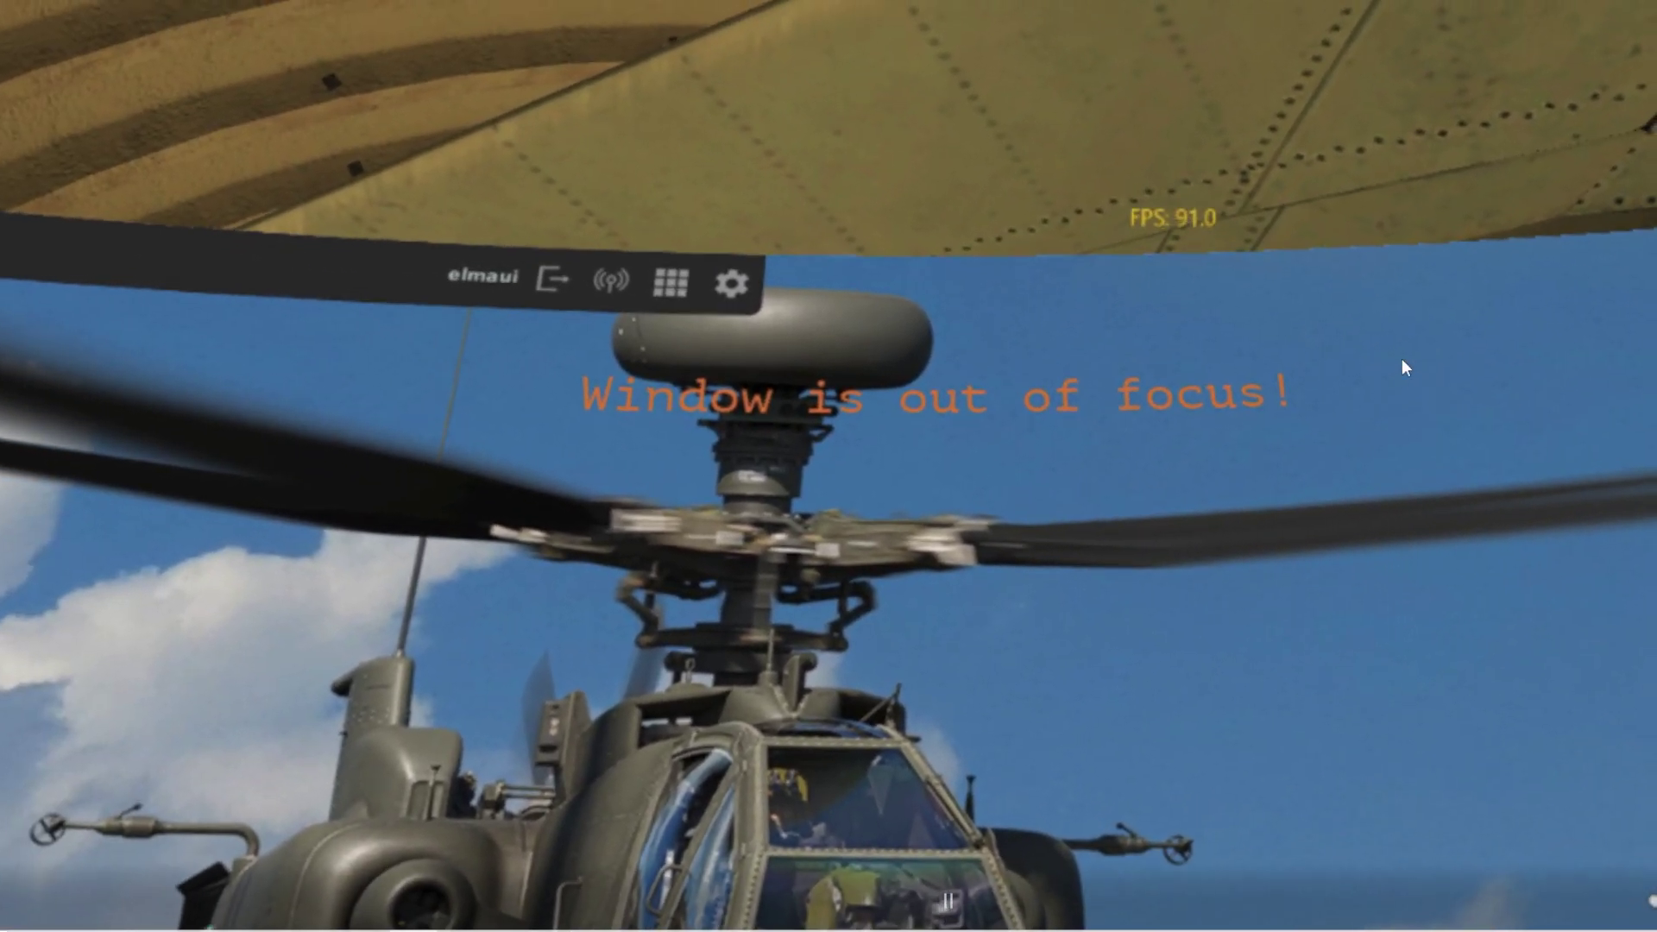
# Open the OpenXR Toolkit in-headset menu and bring up its System settings
pyautogui.hotkey('ctrl', 'F2')
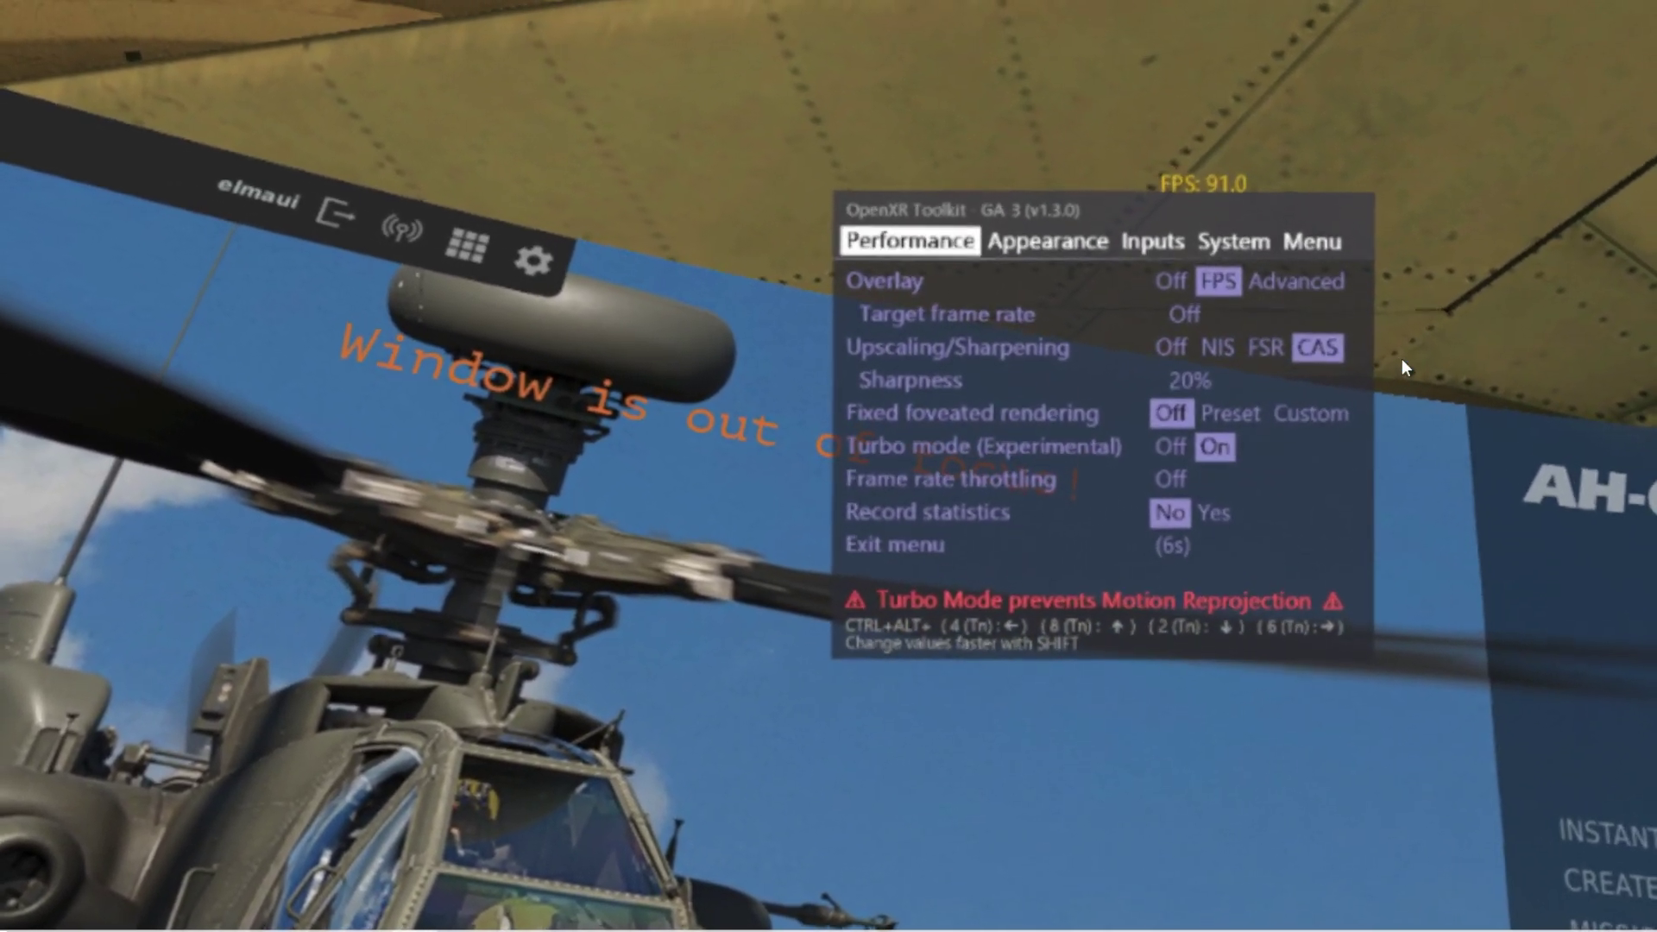
pyautogui.press('ctrl+alt+KP_6')
pyautogui.press('ctrl+alt+KP_6')
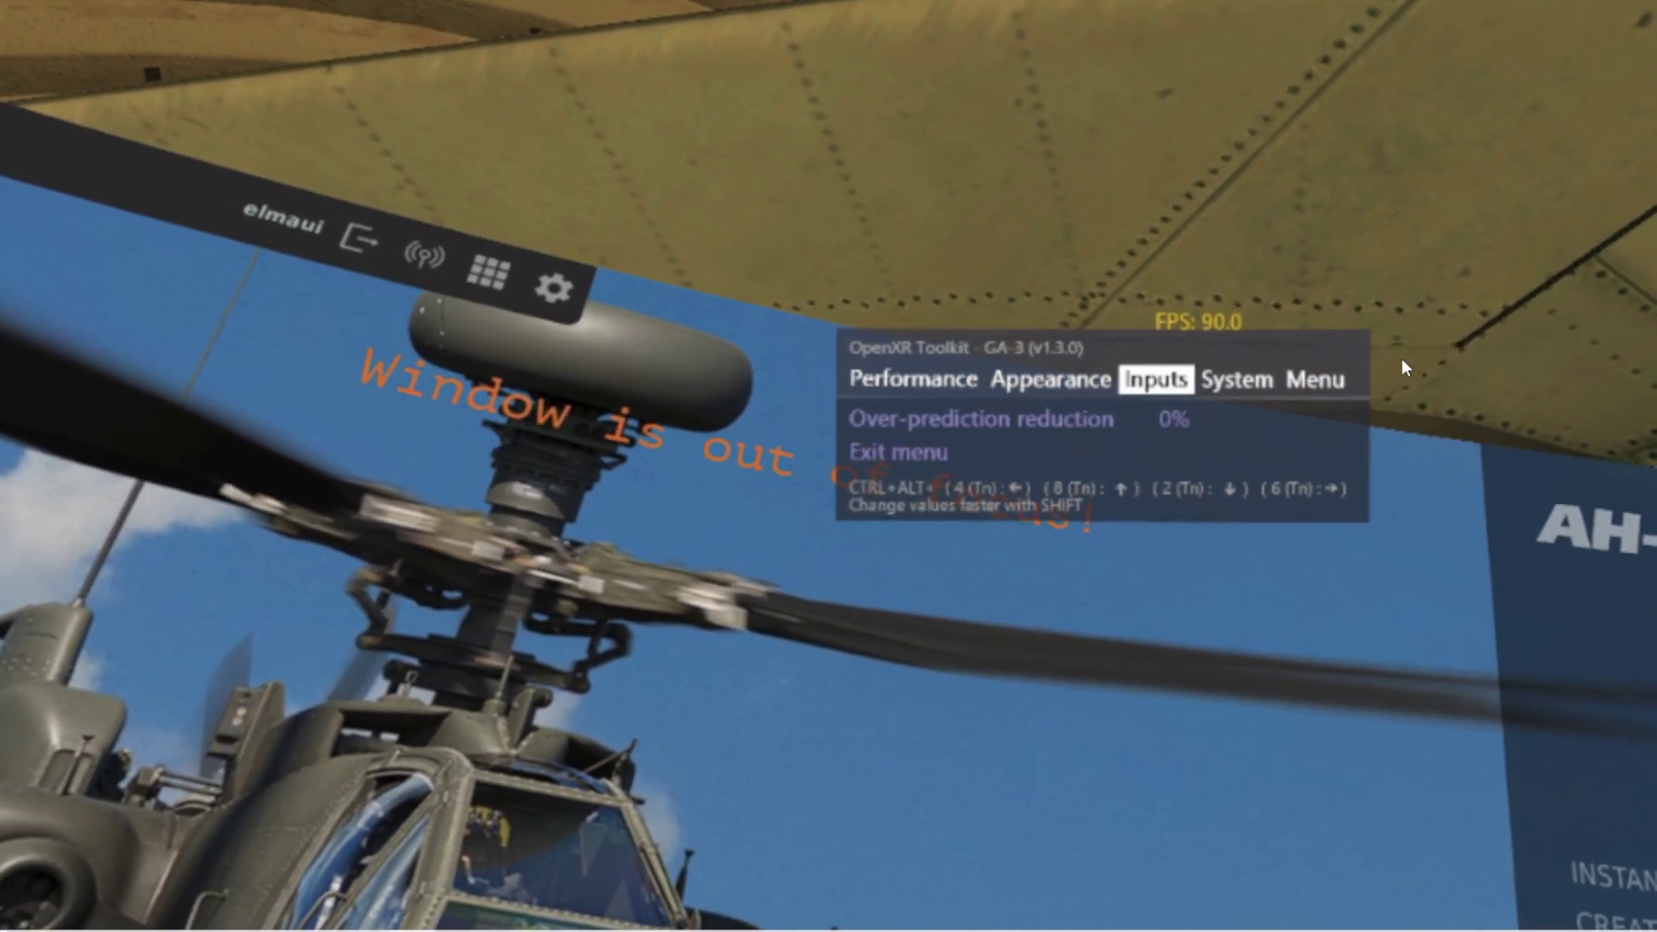
pyautogui.press('ctrl+alt+KP_6')
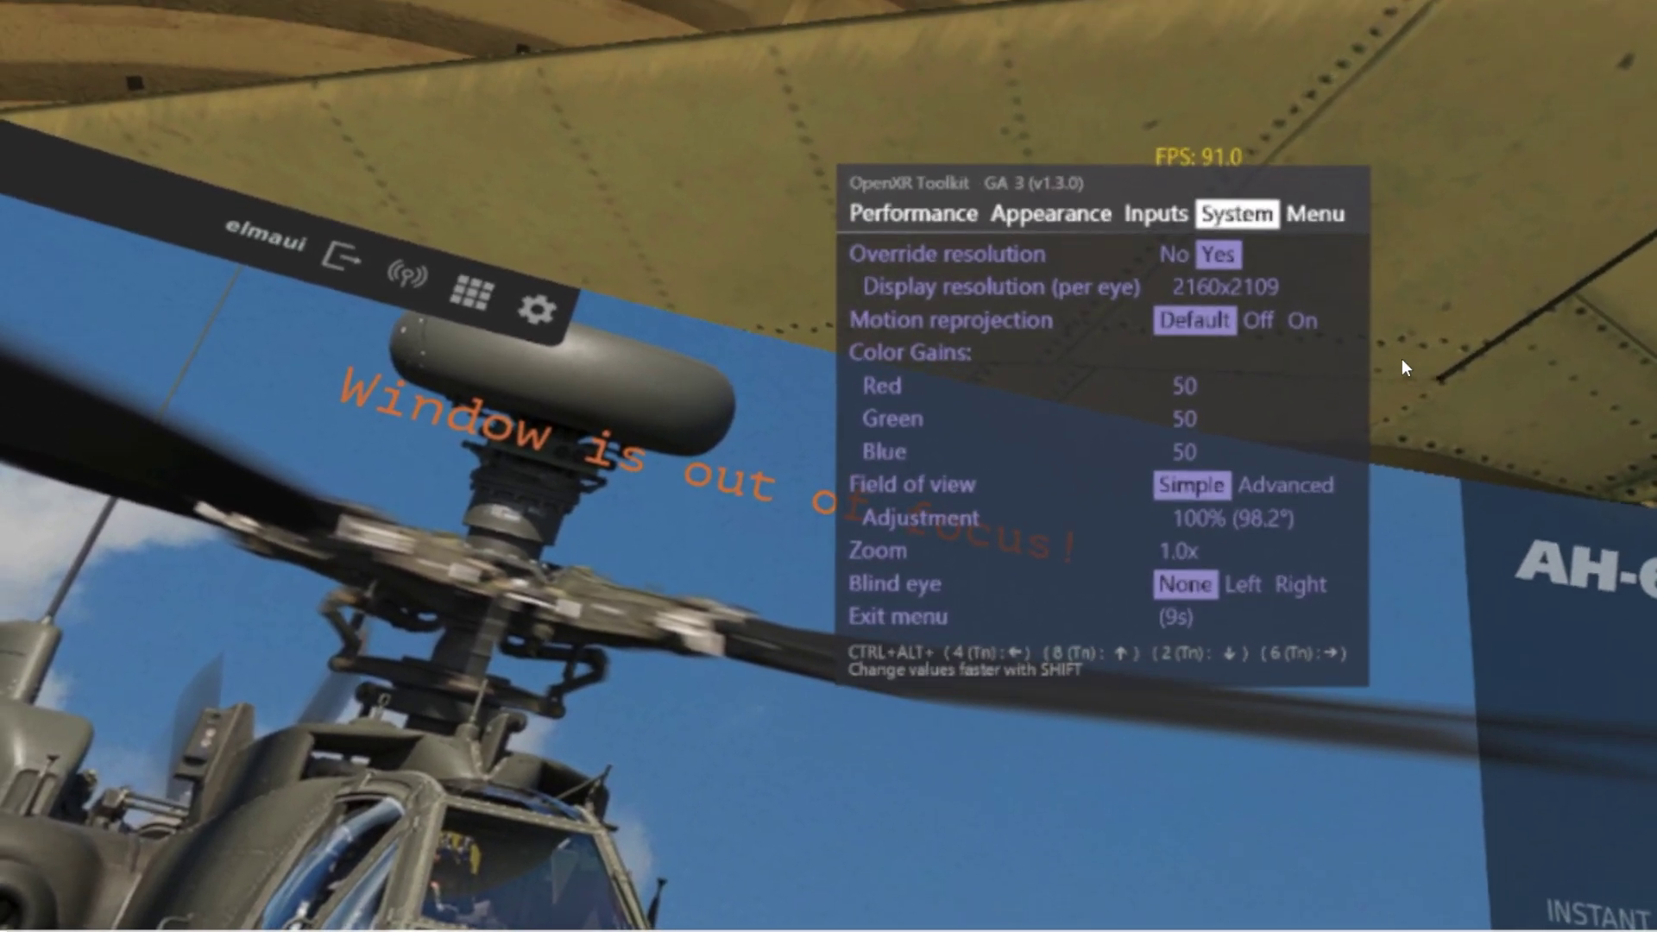
# Examine the override resolution option and the per-eye display resolution in the System settings
pyautogui.press('ctrl+alt+KP_2')
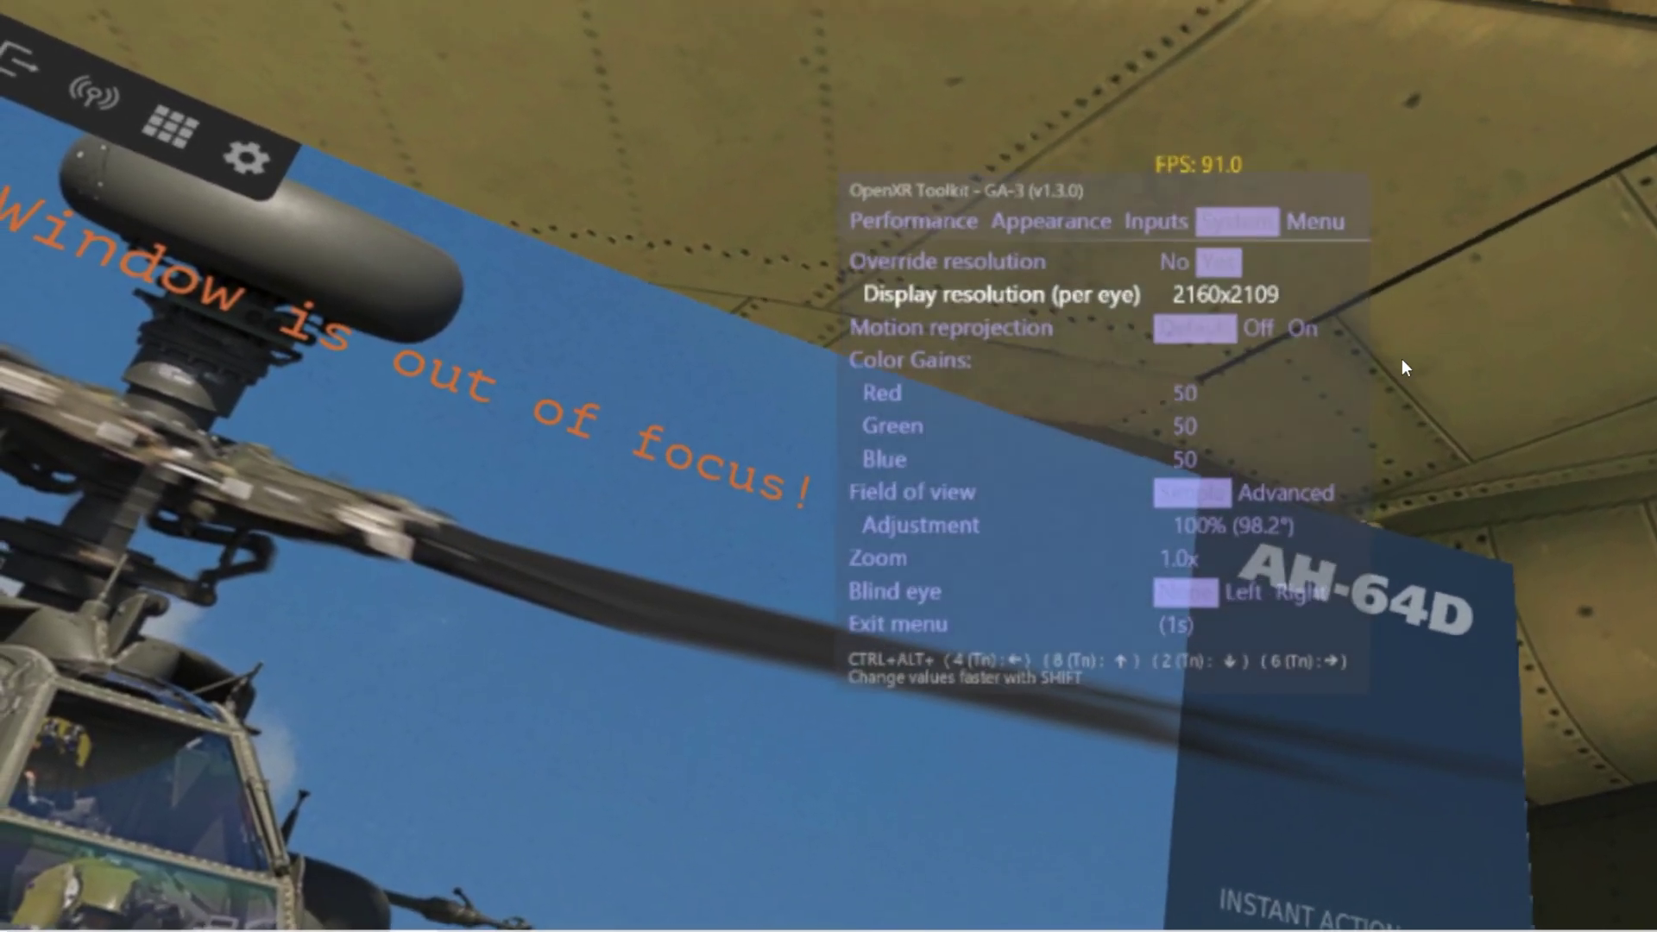
pyautogui.press('ctrl+alt+KP_2')
pyautogui.press('ctrl+alt+KP_2')
pyautogui.press('ctrl+alt+KP_8')
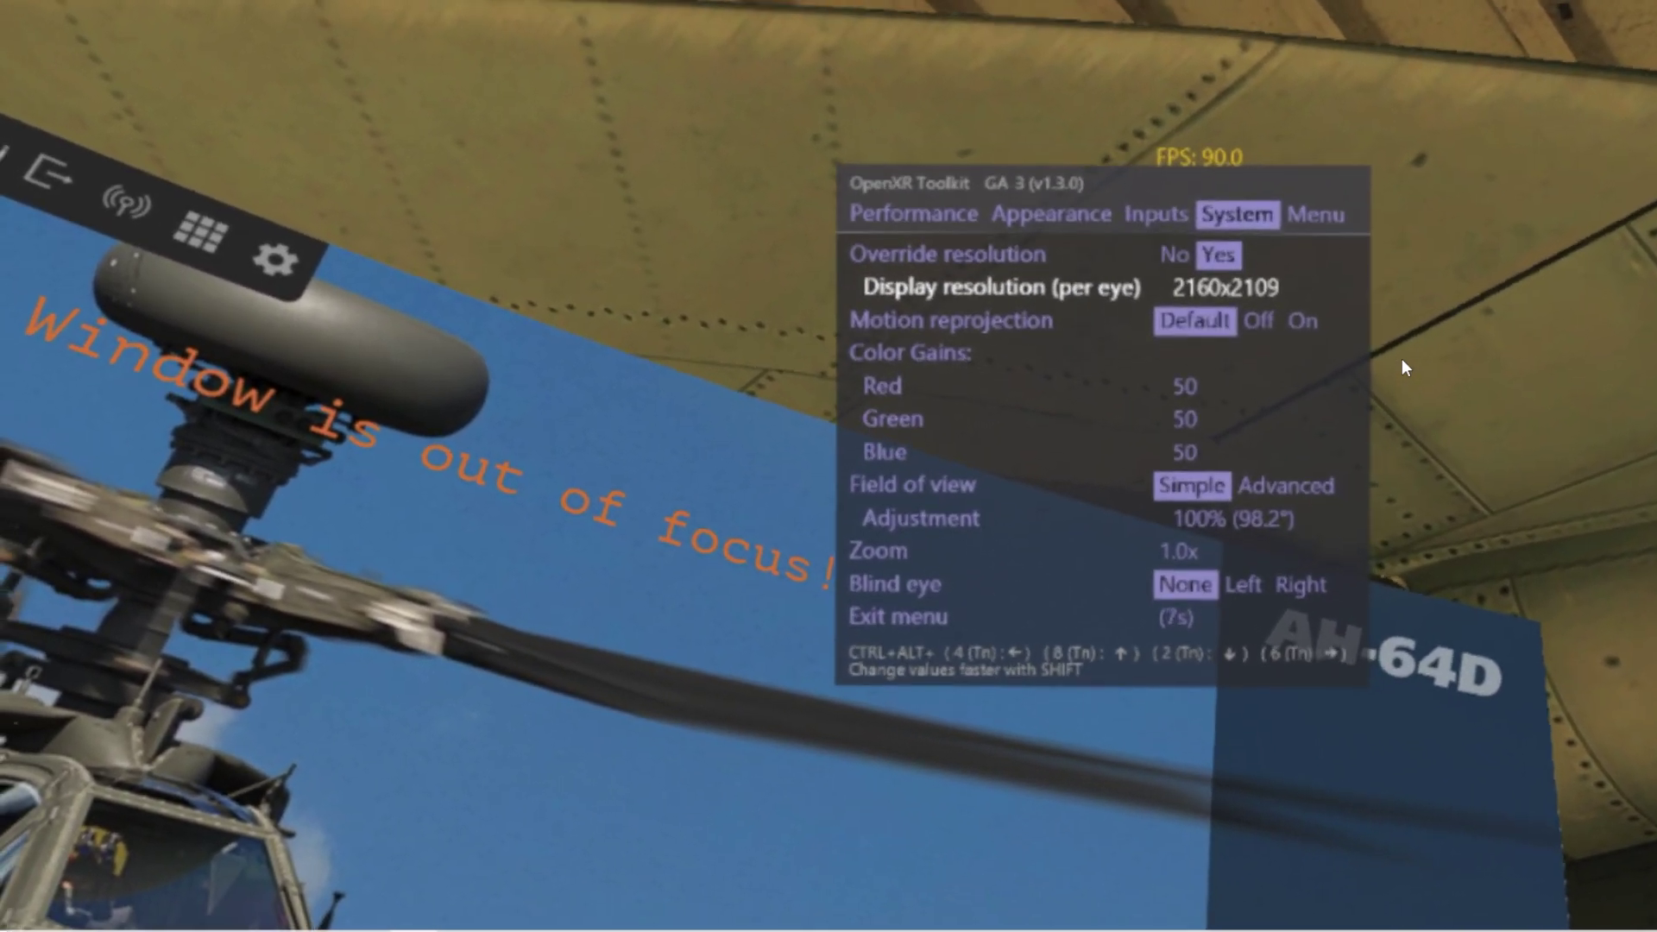
pyautogui.press('ctrl+alt+KP_4')
pyautogui.press('ctrl+alt+KP_6')
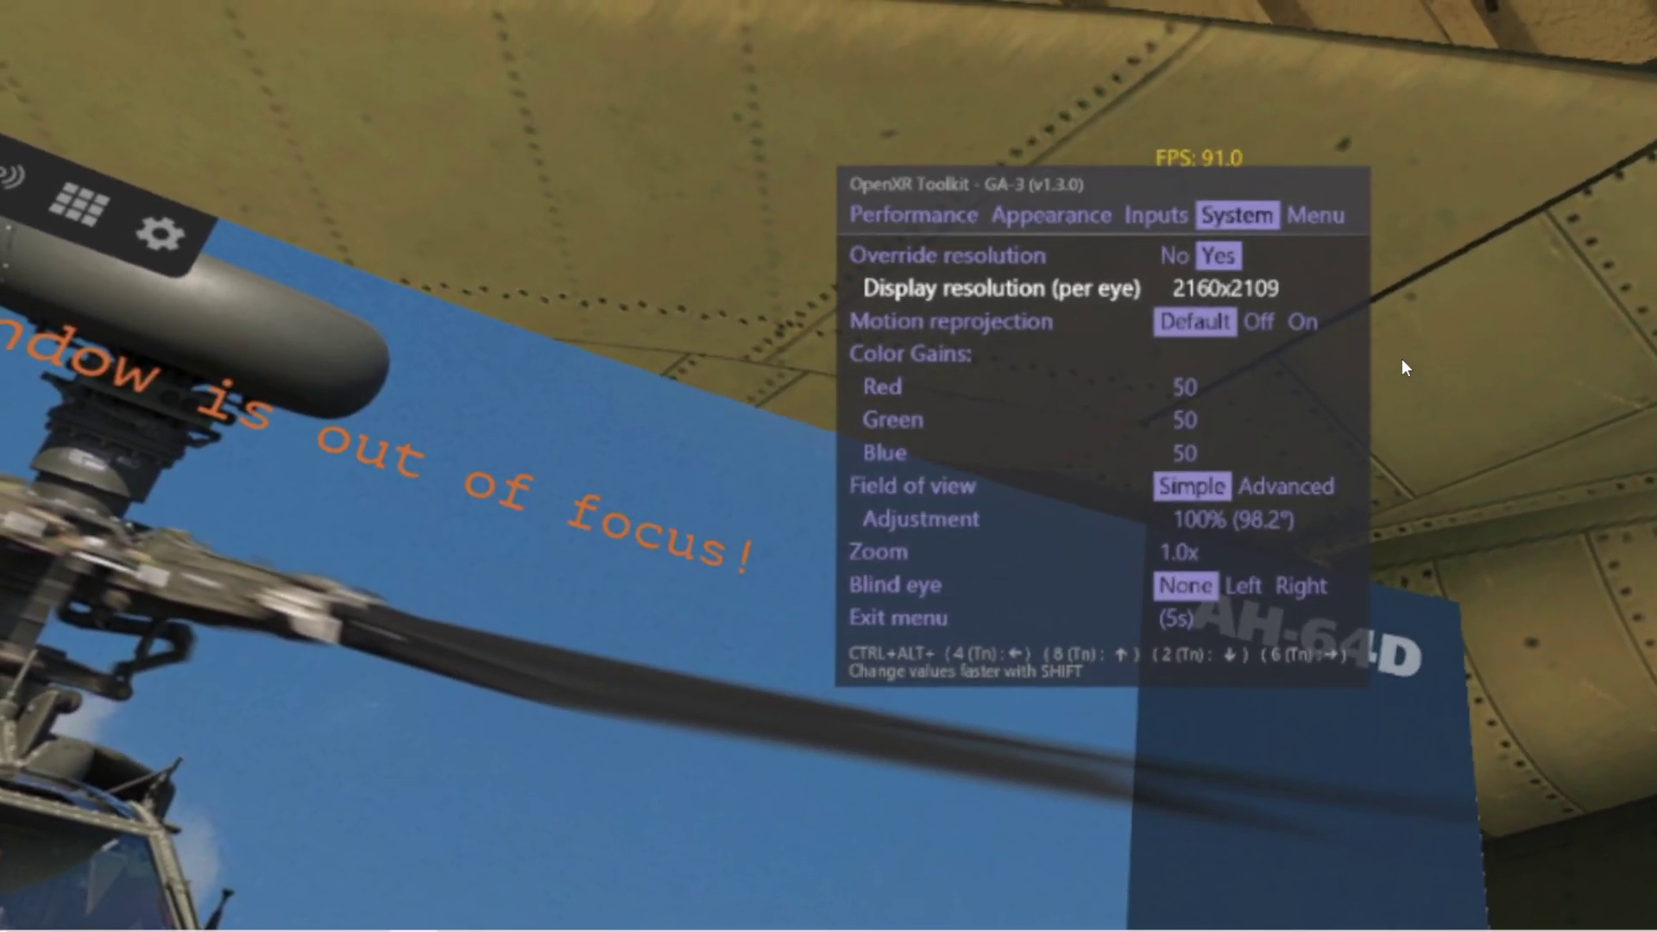
pyautogui.press('ctrl+alt+KP_2')
pyautogui.press('ctrl+alt+KP_8')
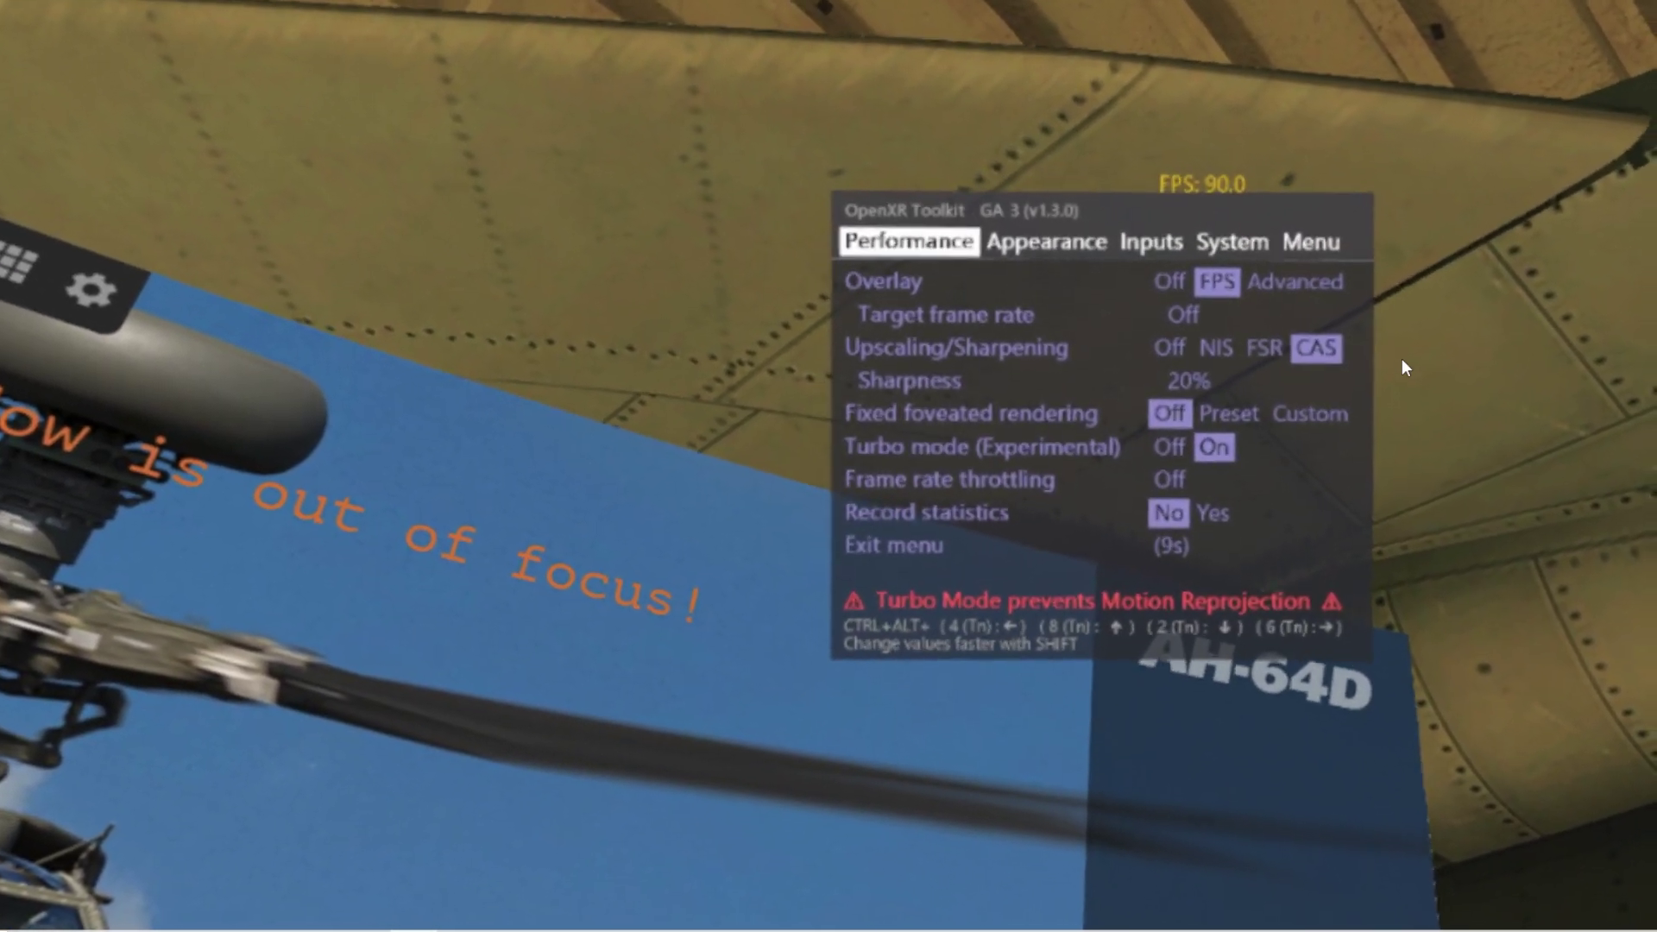
# Examine the Performance settings for upscaling, sharpness, fixed foveated rendering, turbo mode and frame rate throttling, and return to the overlay setting
pyautogui.hotkey('ctrl', 'alt', 'Down')
pyautogui.hotkey('ctrl', 'alt', 'Down')
pyautogui.hotkey('ctrl', 'alt', 'Down')
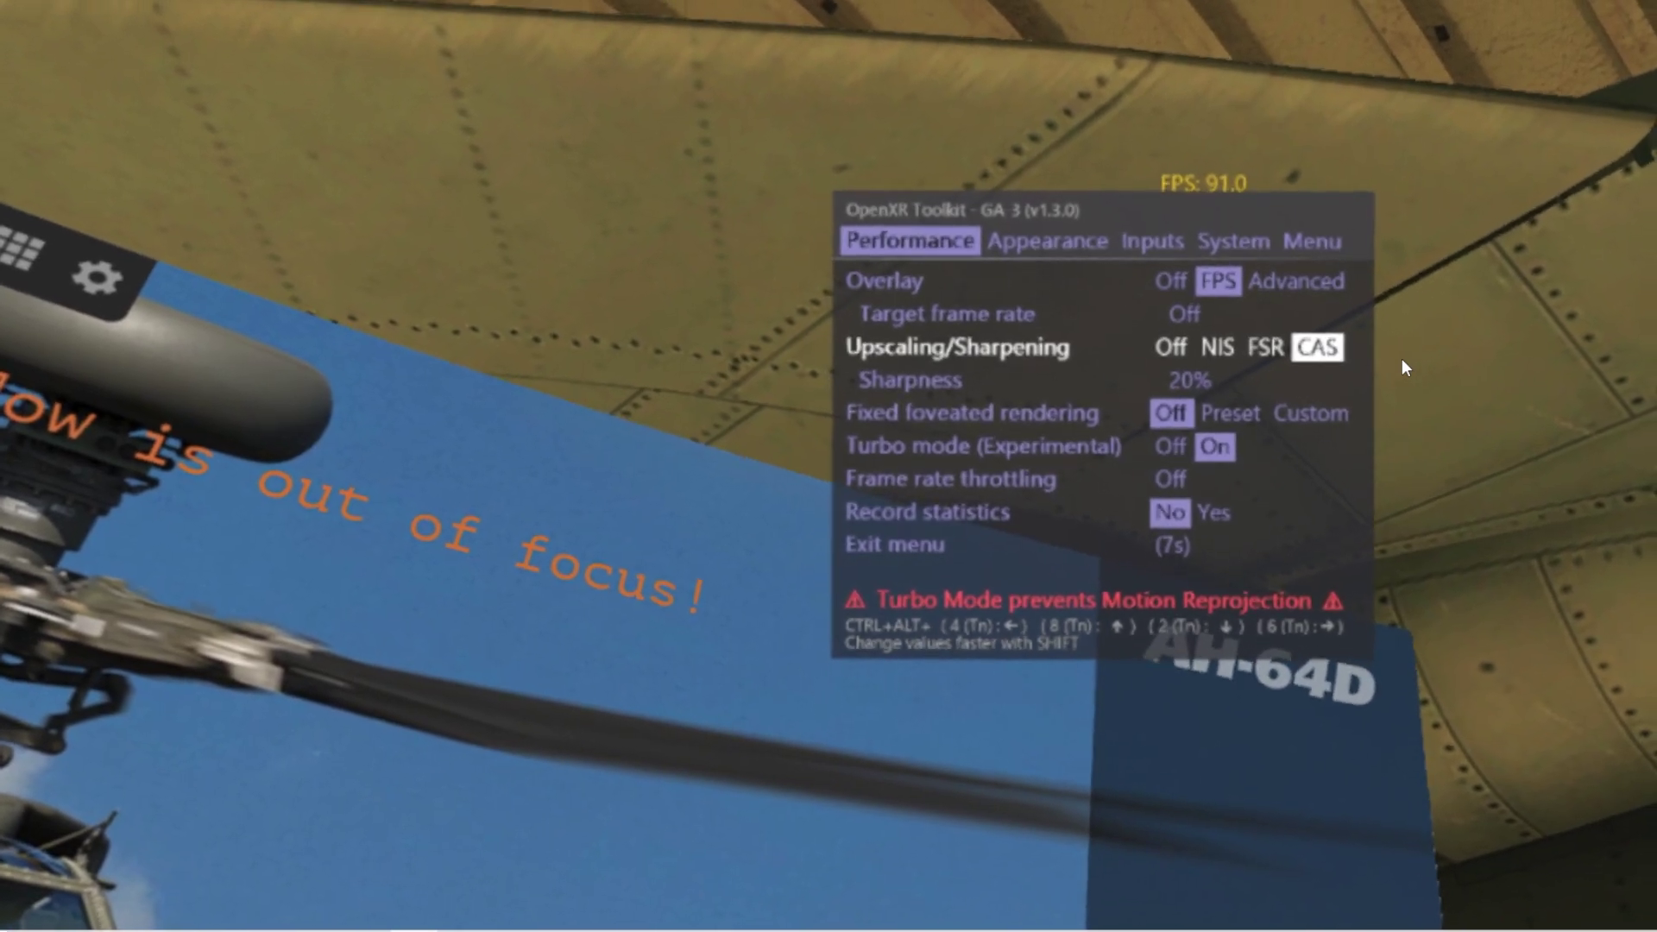
pyautogui.hotkey('ctrl', 'alt', 'Down')
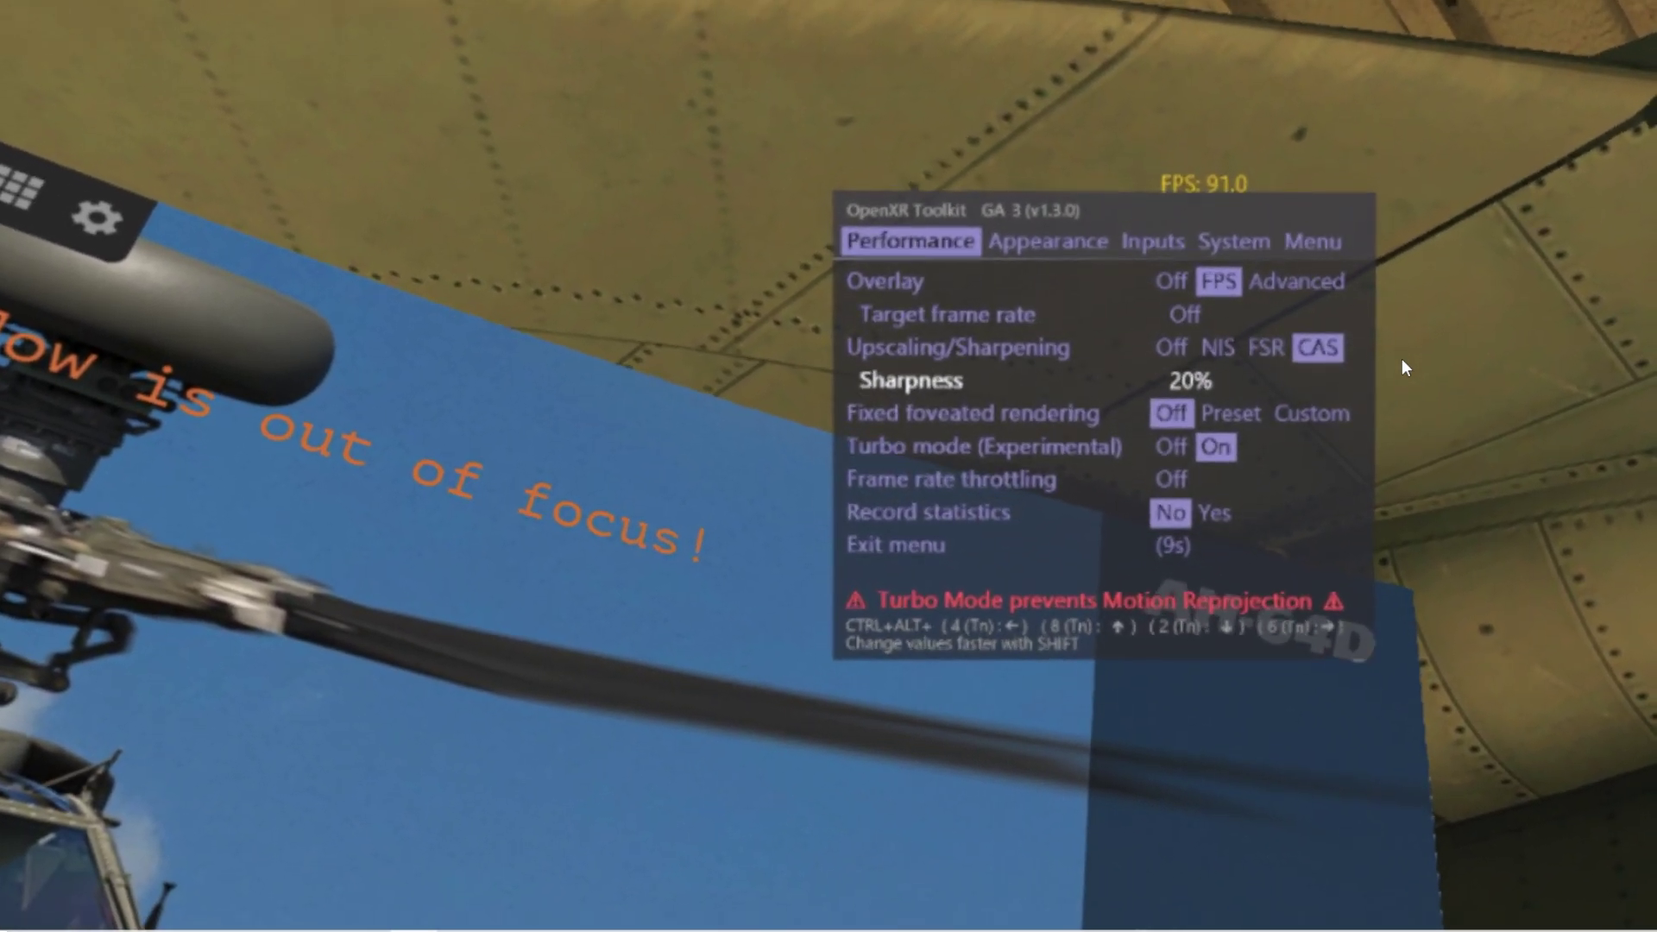
pyautogui.hotkey('ctrl', 'alt', 'Down')
pyautogui.hotkey('ctrl', 'alt', 'Down')
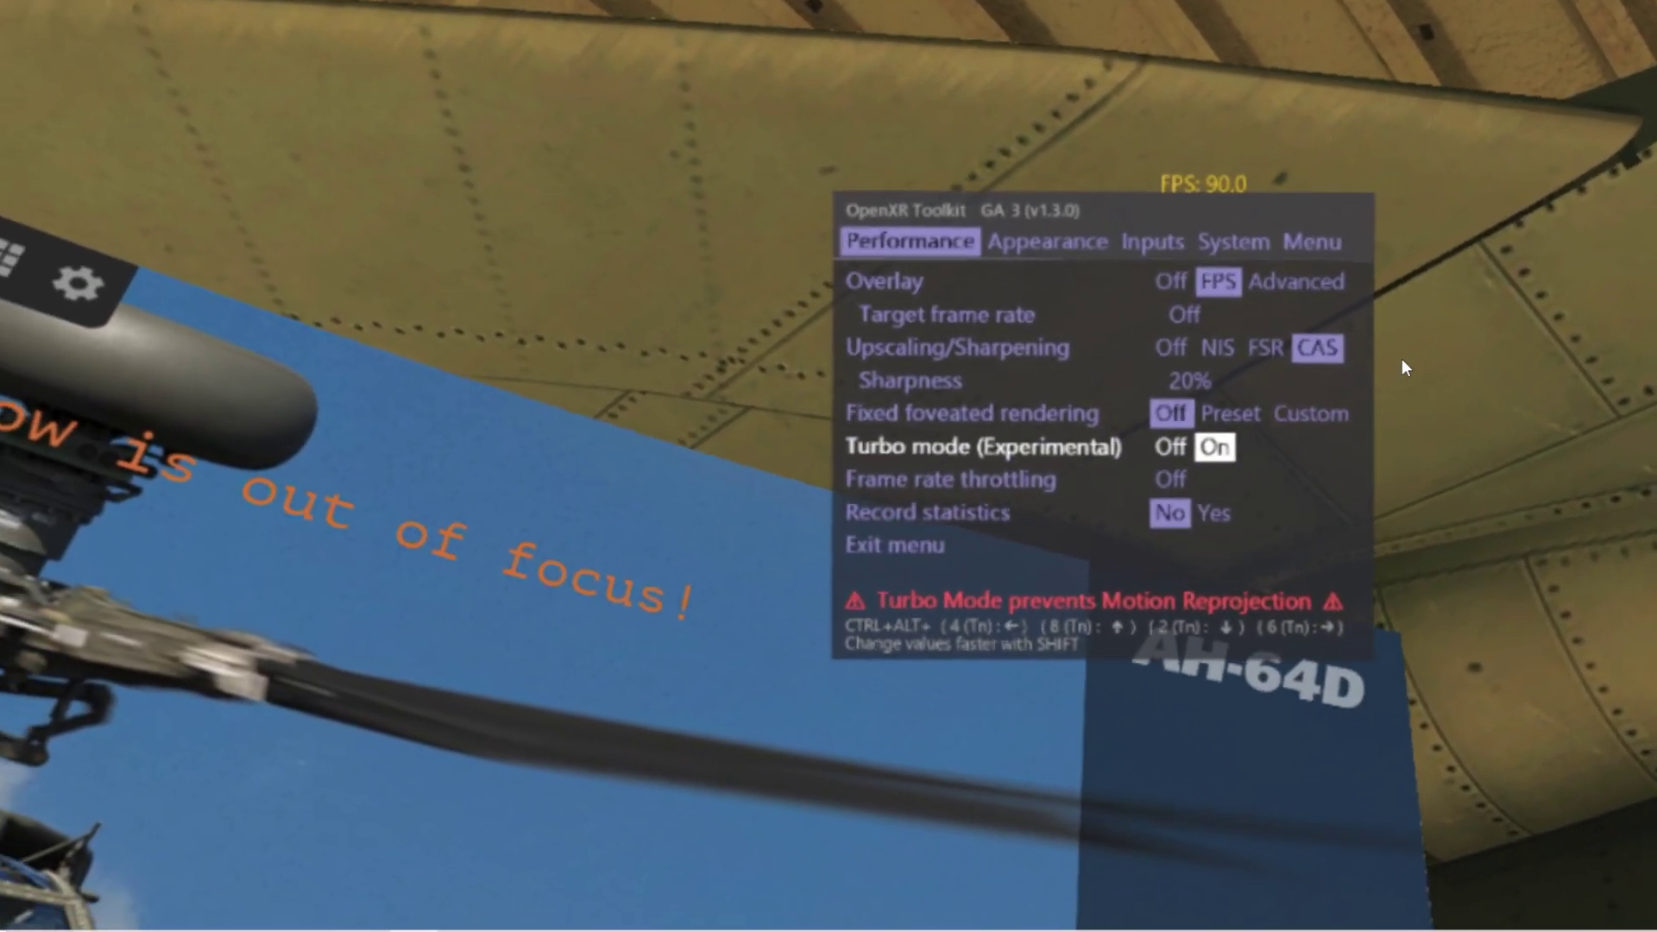
pyautogui.hotkey('ctrl', 'alt', 'Down')
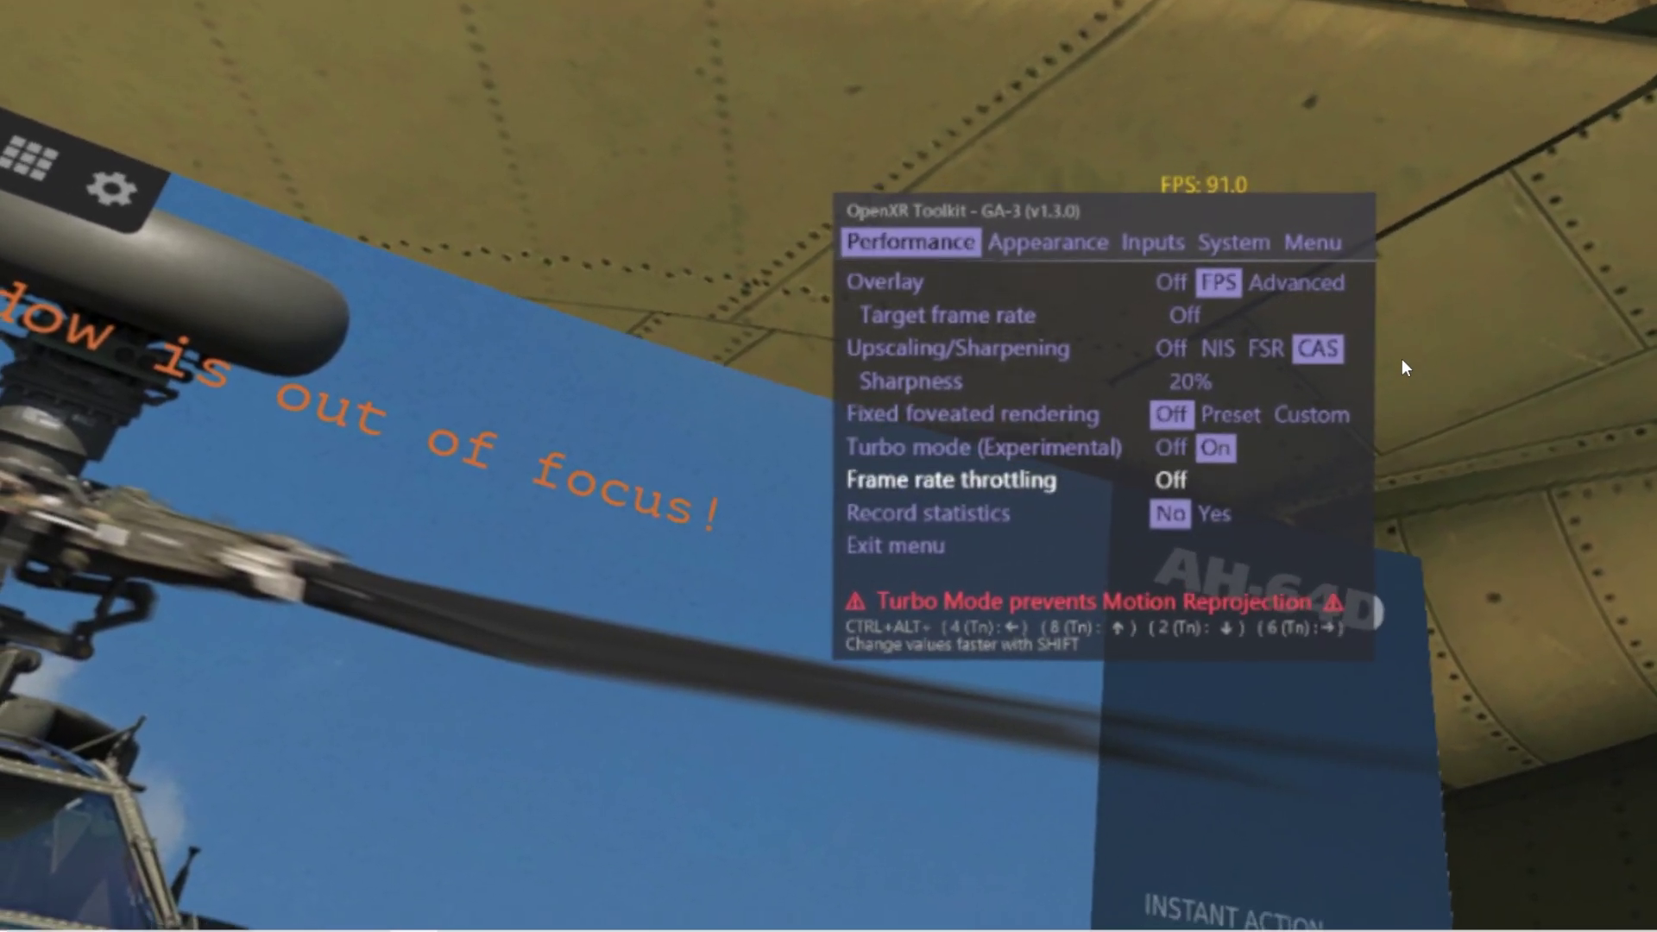
pyautogui.hotkey('ctrl', 'alt', 'Up')
pyautogui.hotkey('ctrl', 'alt', 'Up')
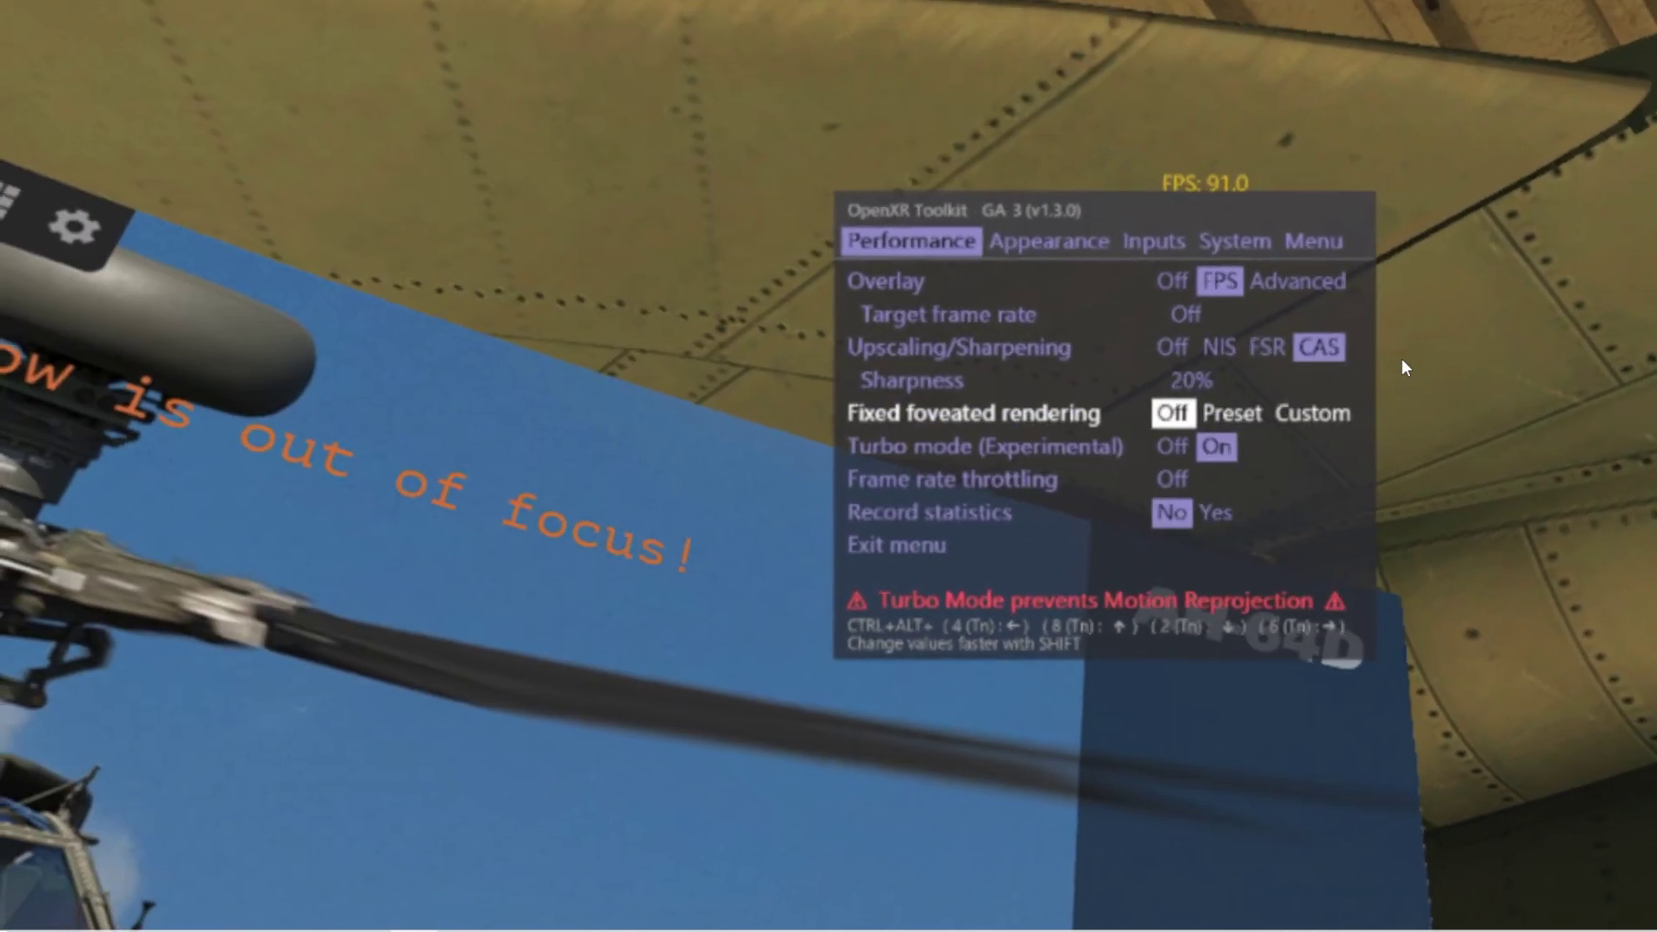
pyautogui.hotkey('ctrl', 'alt', 'Down')
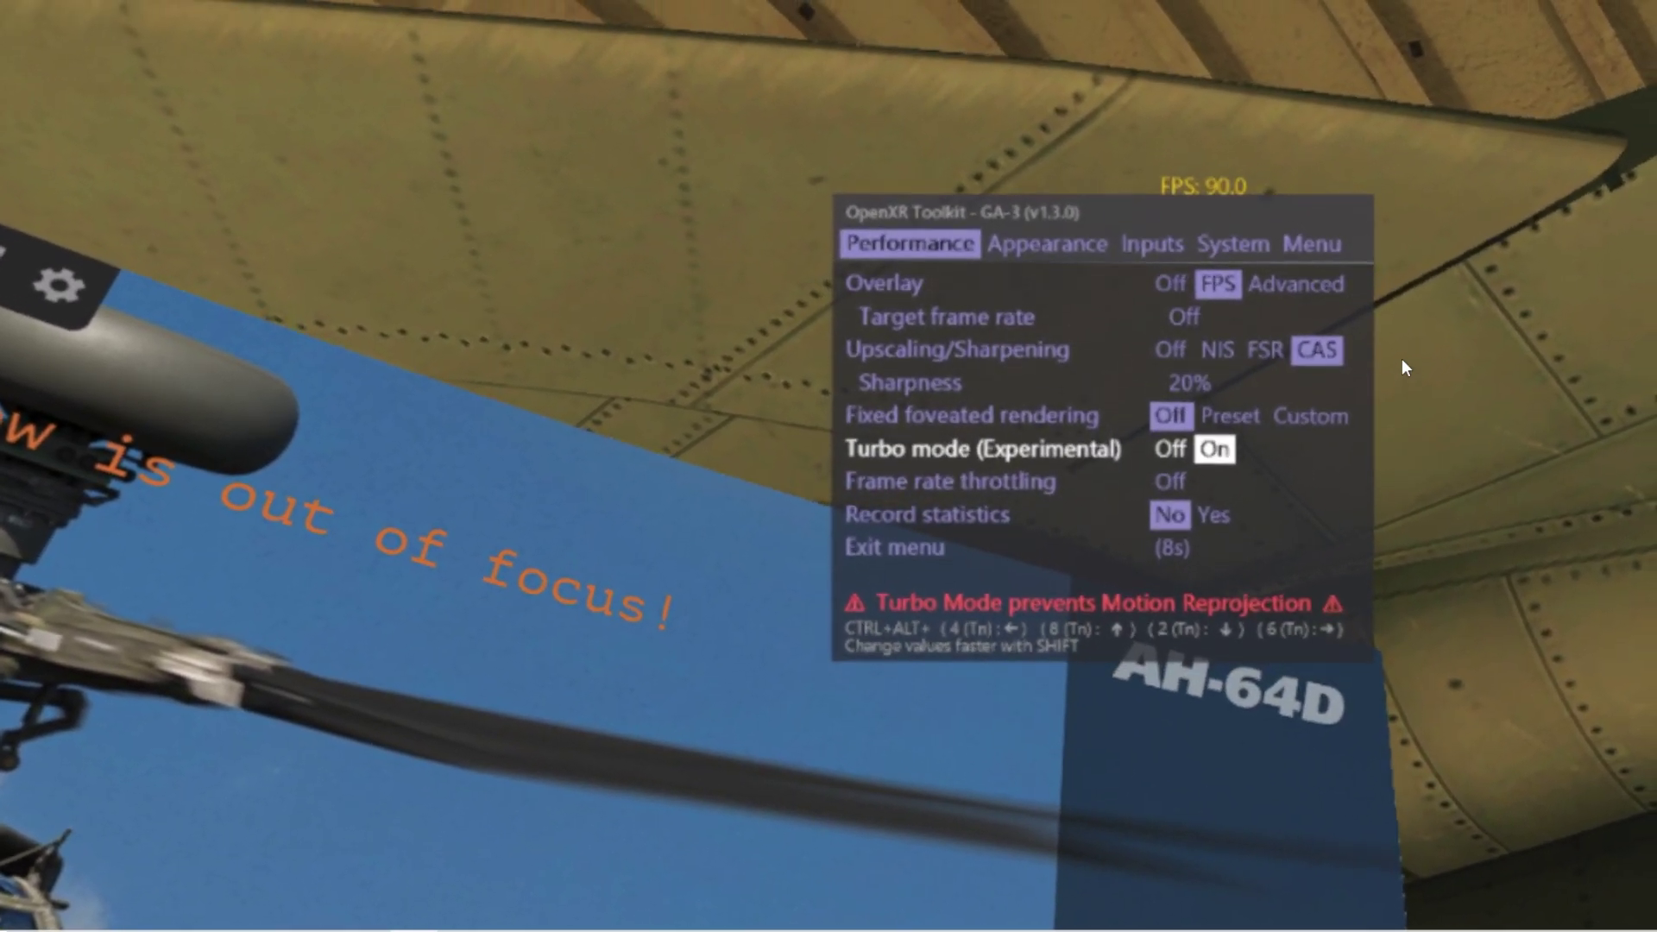
pyautogui.hotkey('ctrl', 'alt', 'Up')
pyautogui.hotkey('ctrl', 'alt', 'Up')
pyautogui.hotkey('ctrl', 'alt', 'Up')
pyautogui.hotkey('ctrl', 'alt', 'Up')
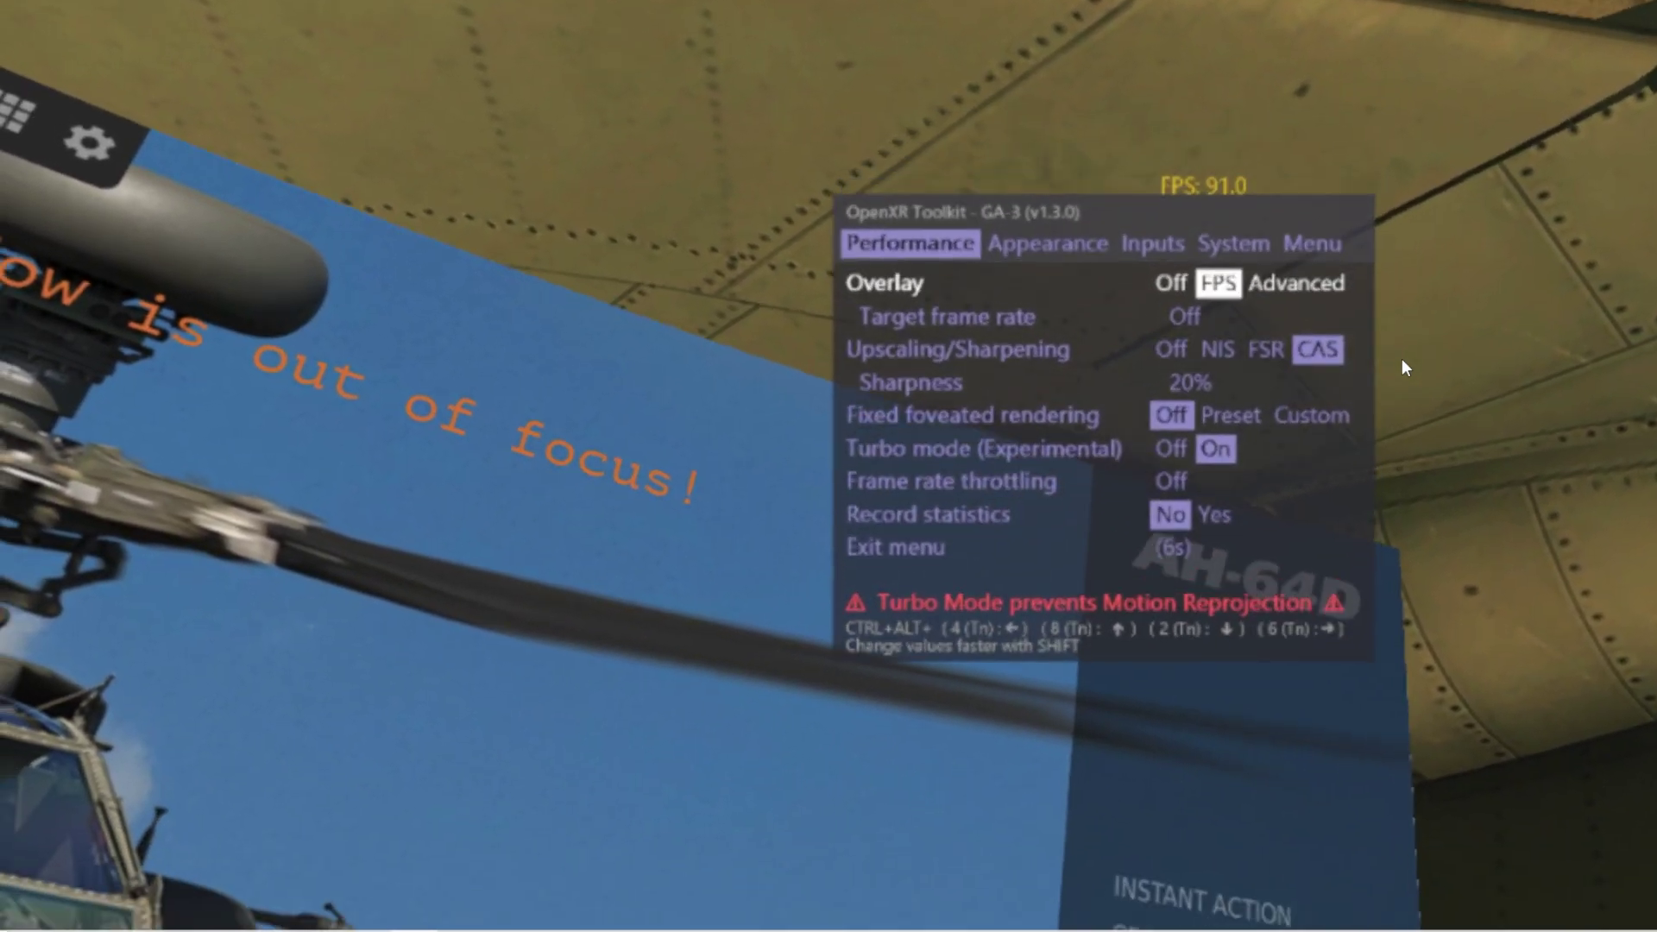
# Review the Performance settings one by one, from target frame rate through to record statistics
pyautogui.hotkey('ctrl', 'alt', '2')
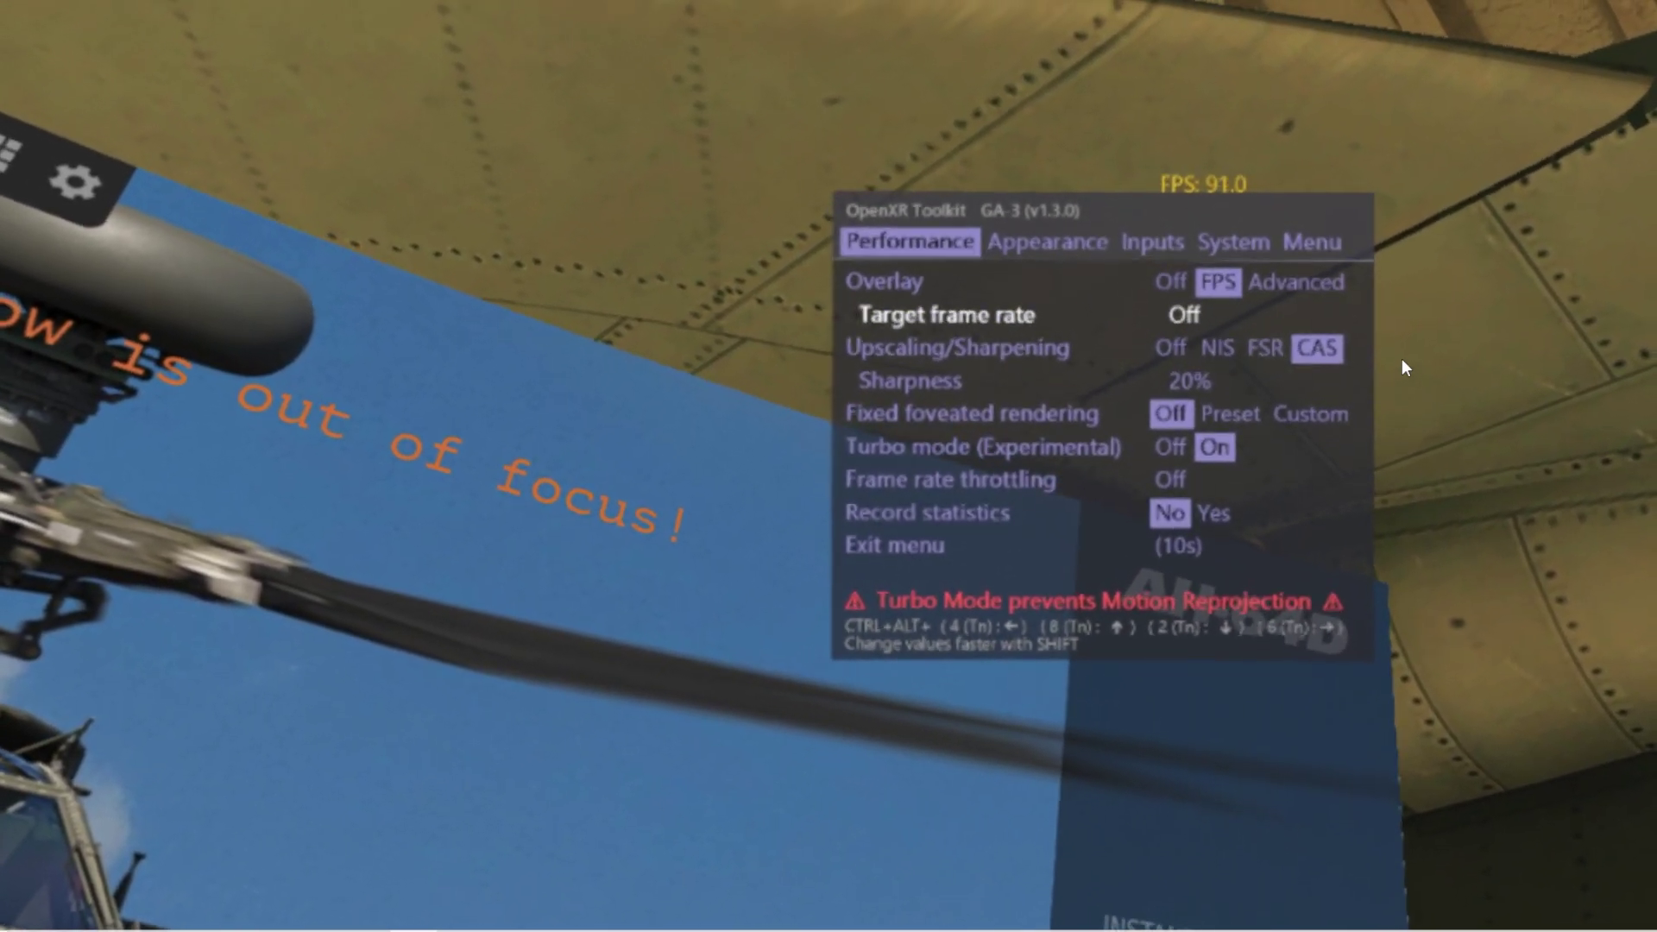
pyautogui.hotkey('ctrl', 'alt', '2')
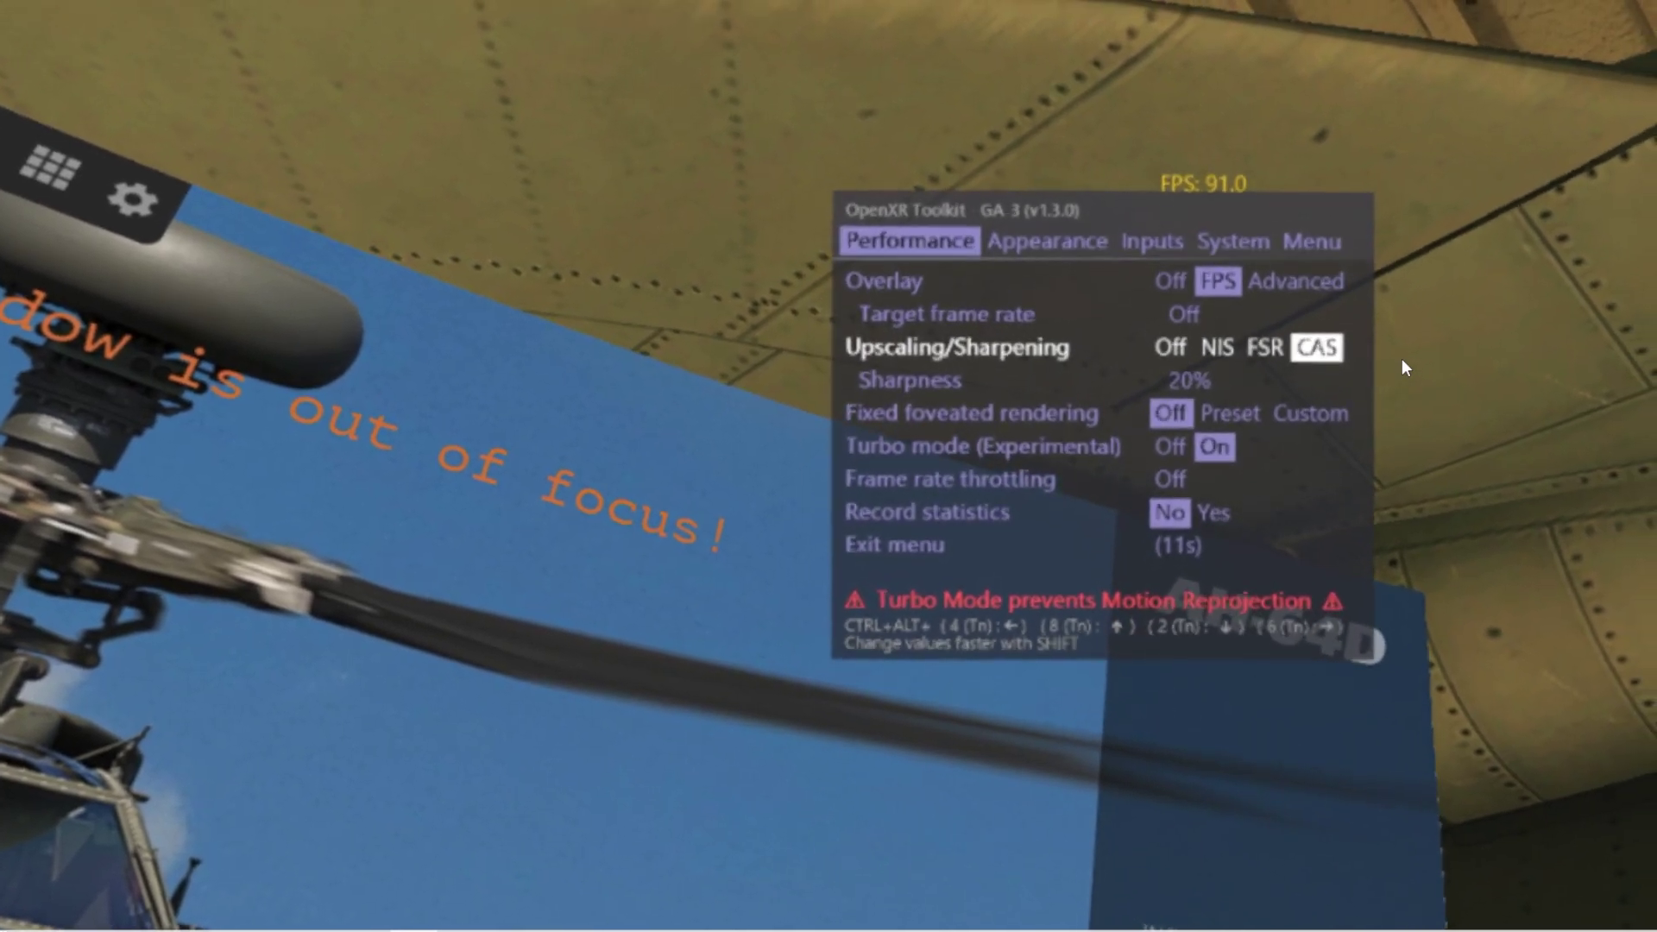
pyautogui.hotkey('ctrl', 'alt', '2')
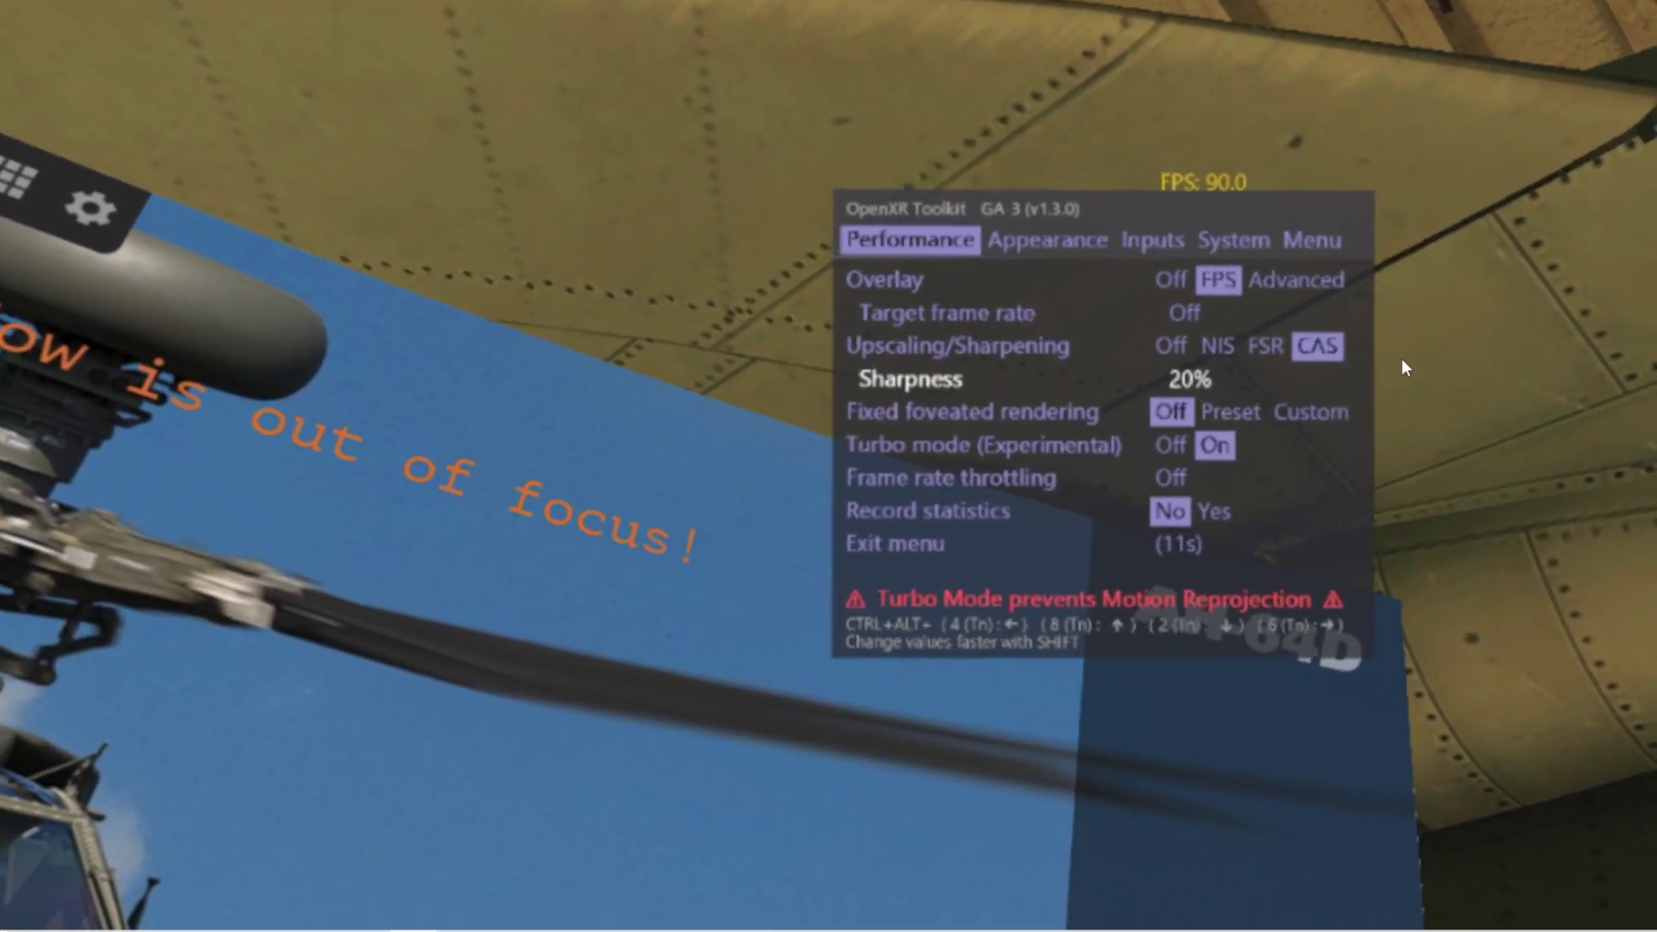
pyautogui.hotkey('ctrl', 'alt', '2')
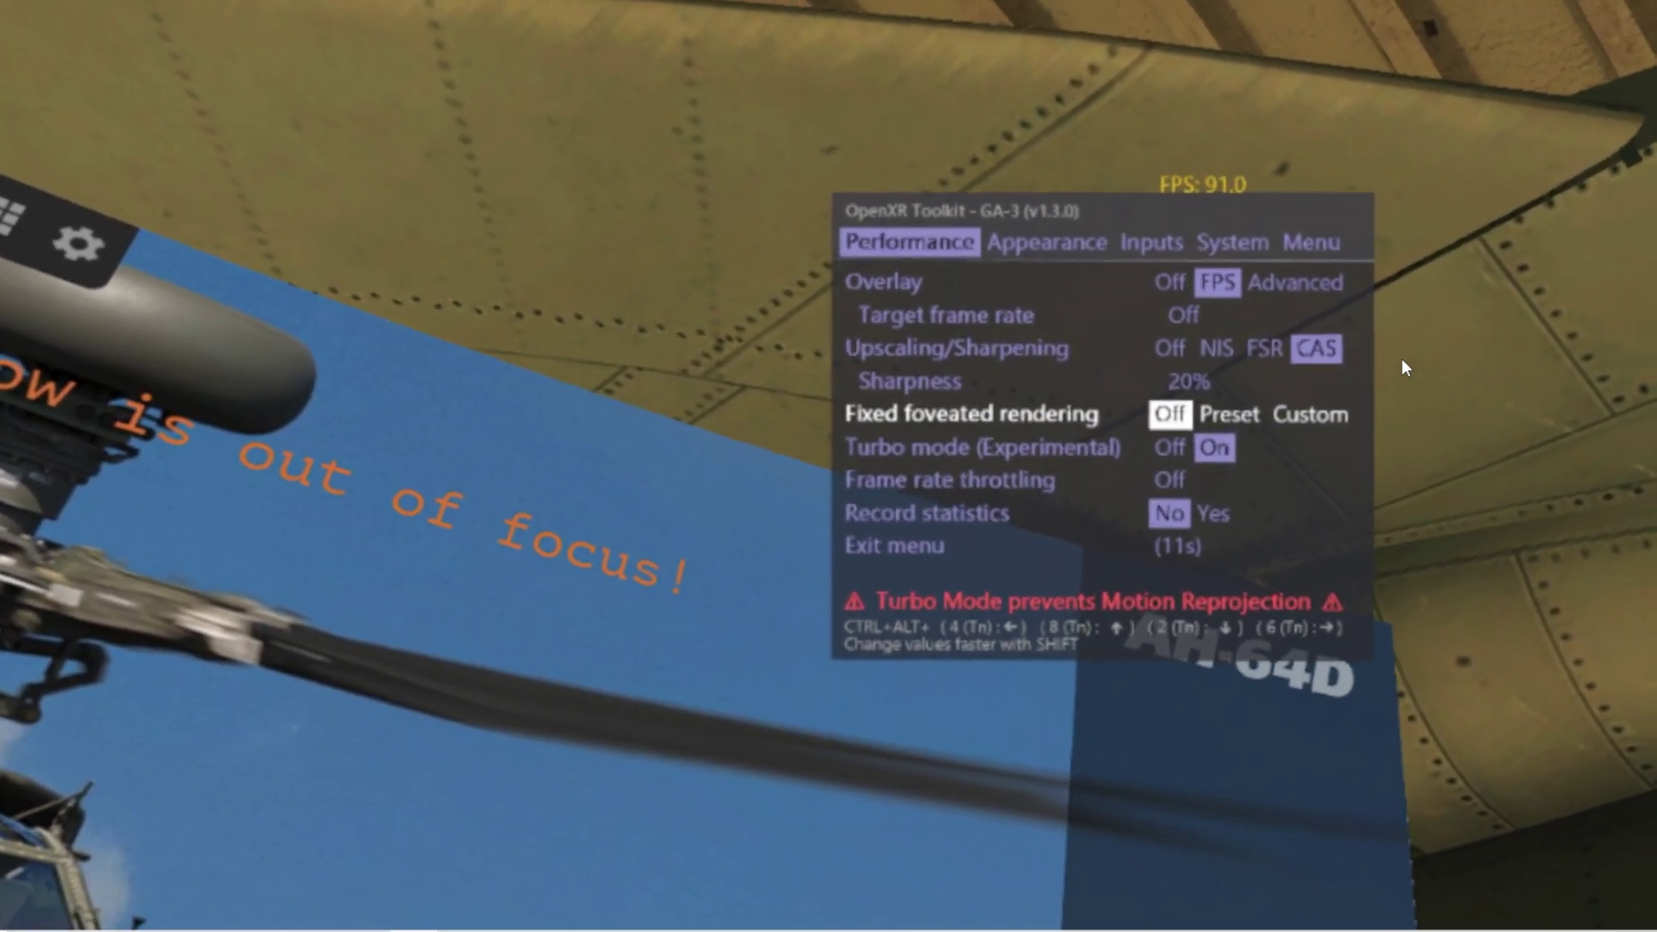
pyautogui.hotkey('ctrl', 'alt', '2')
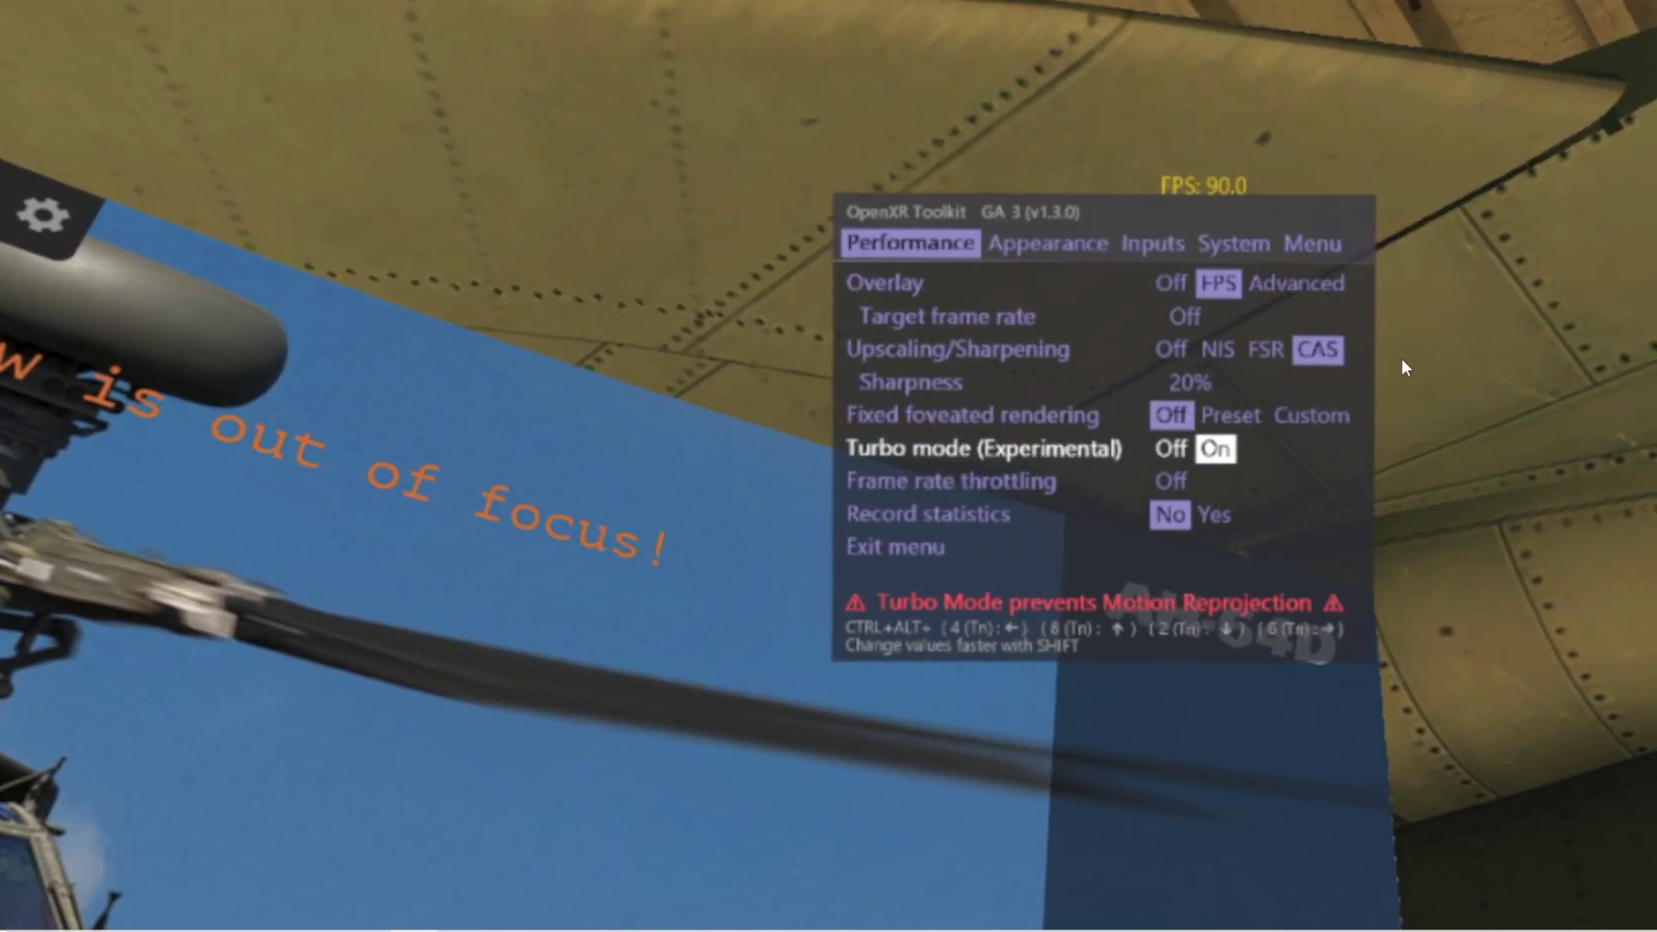
pyautogui.hotkey('ctrl', 'alt', '2')
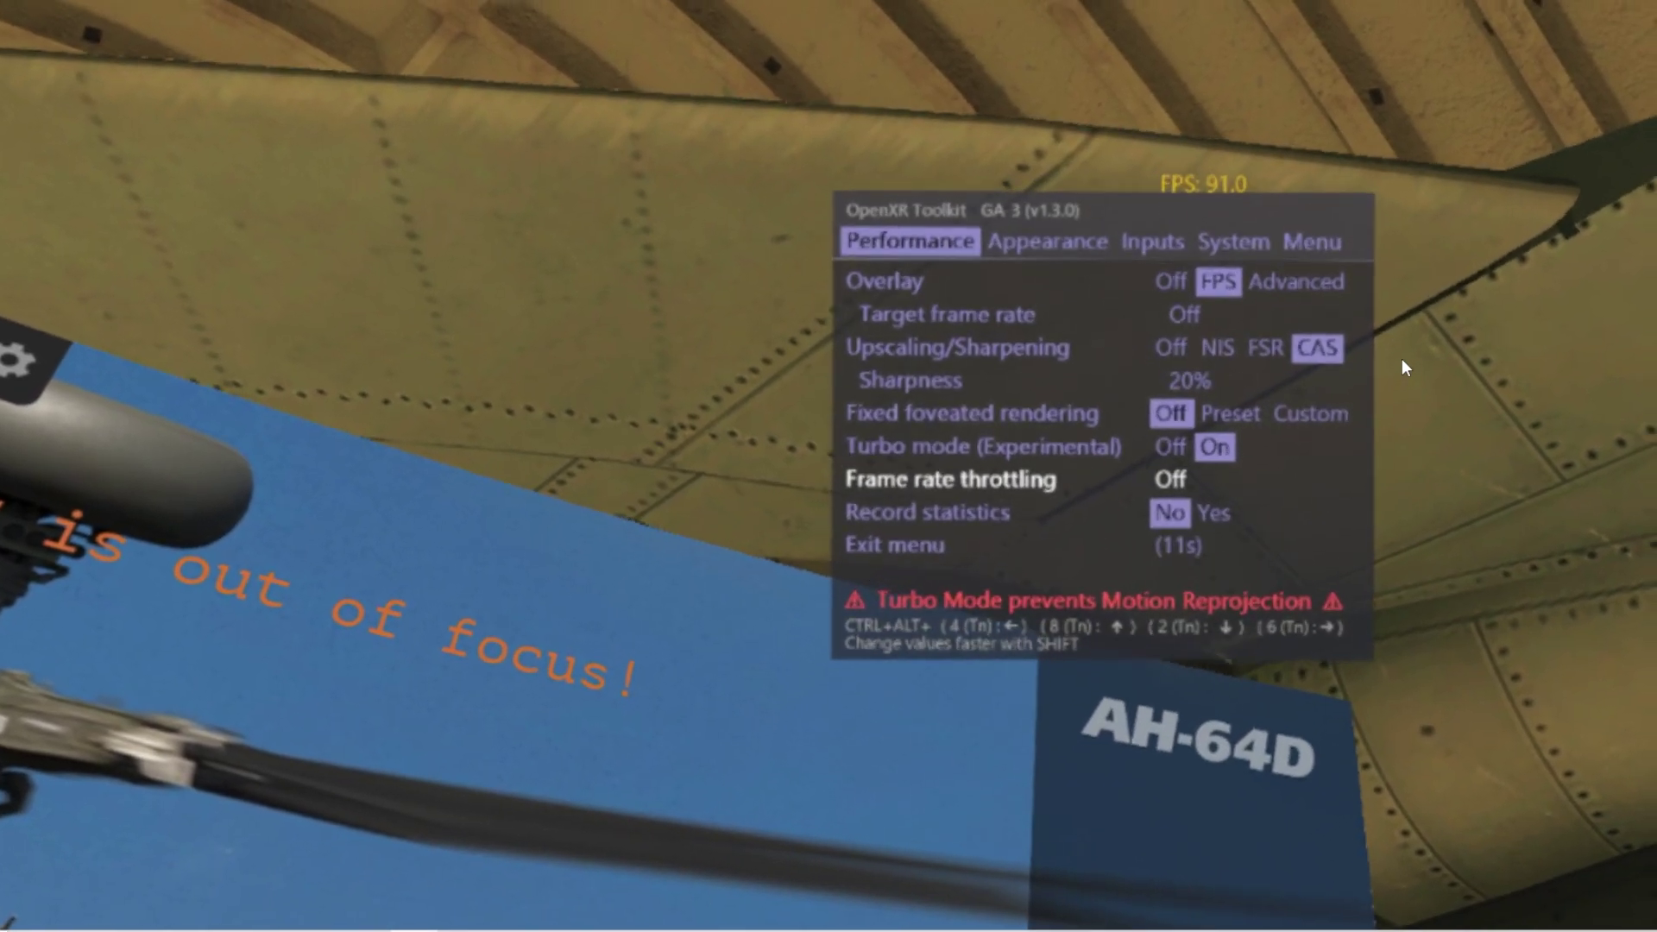
pyautogui.hotkey('ctrl', 'alt', '2')
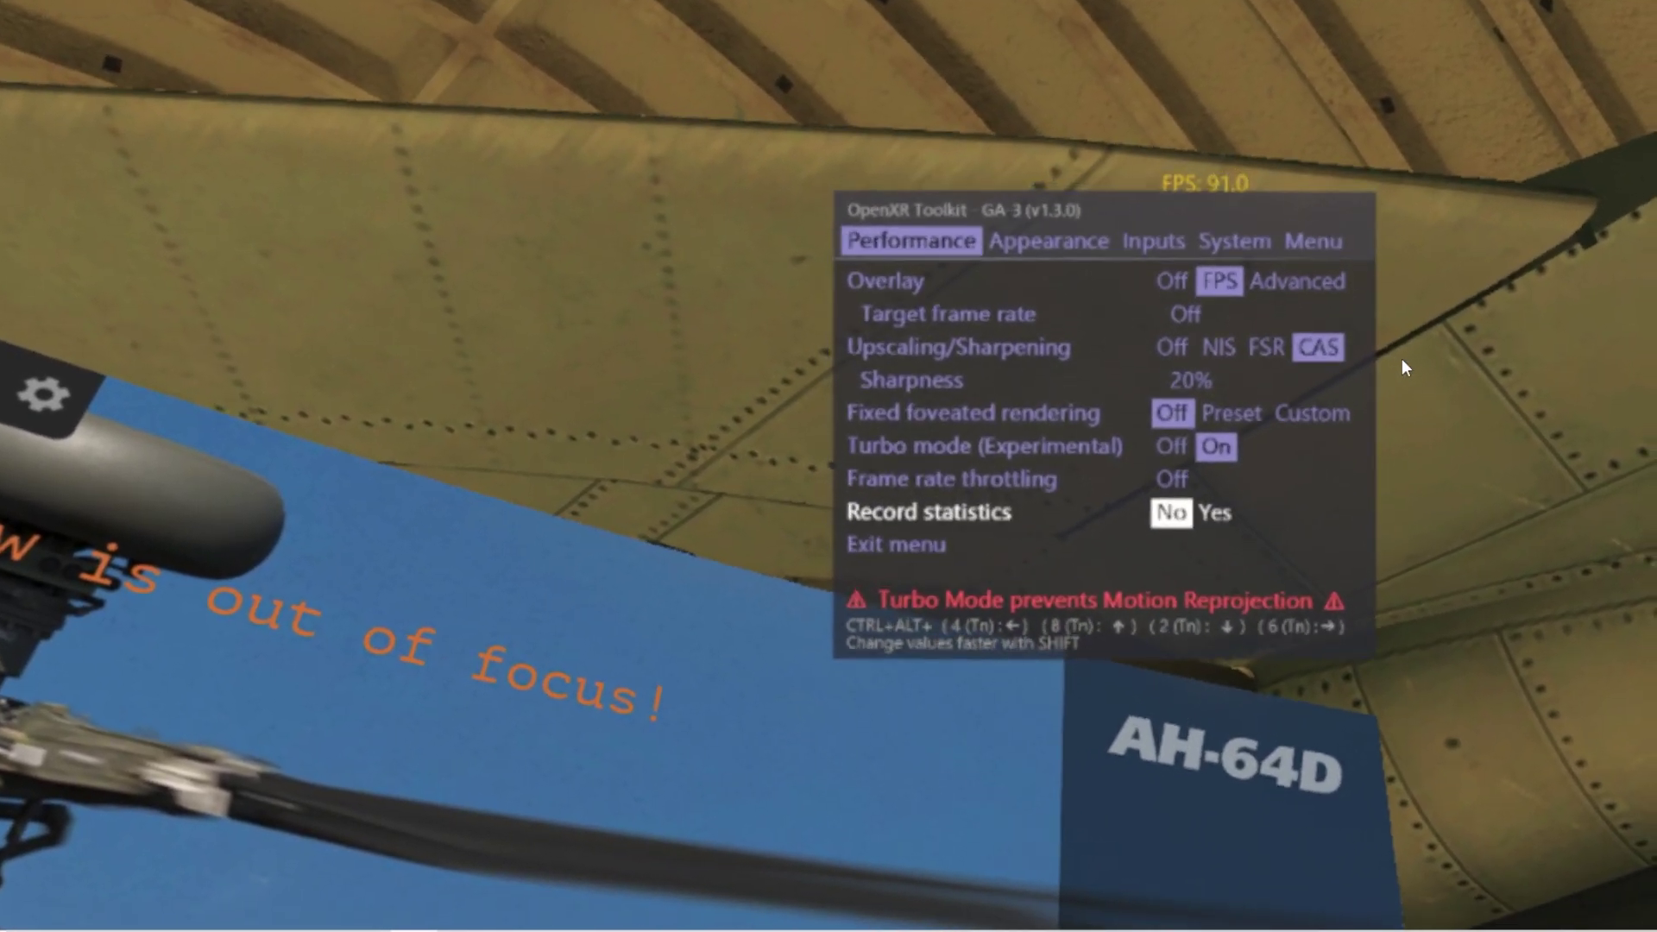
# Examine the post processing and world scale options in the Appearance settings
pyautogui.hotkey('ctrl', 'alt', '8')
pyautogui.hotkey('ctrl', 'alt', '8')
pyautogui.hotkey('ctrl', 'alt', '8')
pyautogui.hotkey('ctrl', 'alt', '8')
pyautogui.hotkey('ctrl', 'alt', '8')
pyautogui.hotkey('ctrl', 'alt', '8')
pyautogui.hotkey('ctrl', 'alt', '8')
pyautogui.hotkey('ctrl', 'alt', '8')
pyautogui.hotkey('ctrl', 'alt', '6')
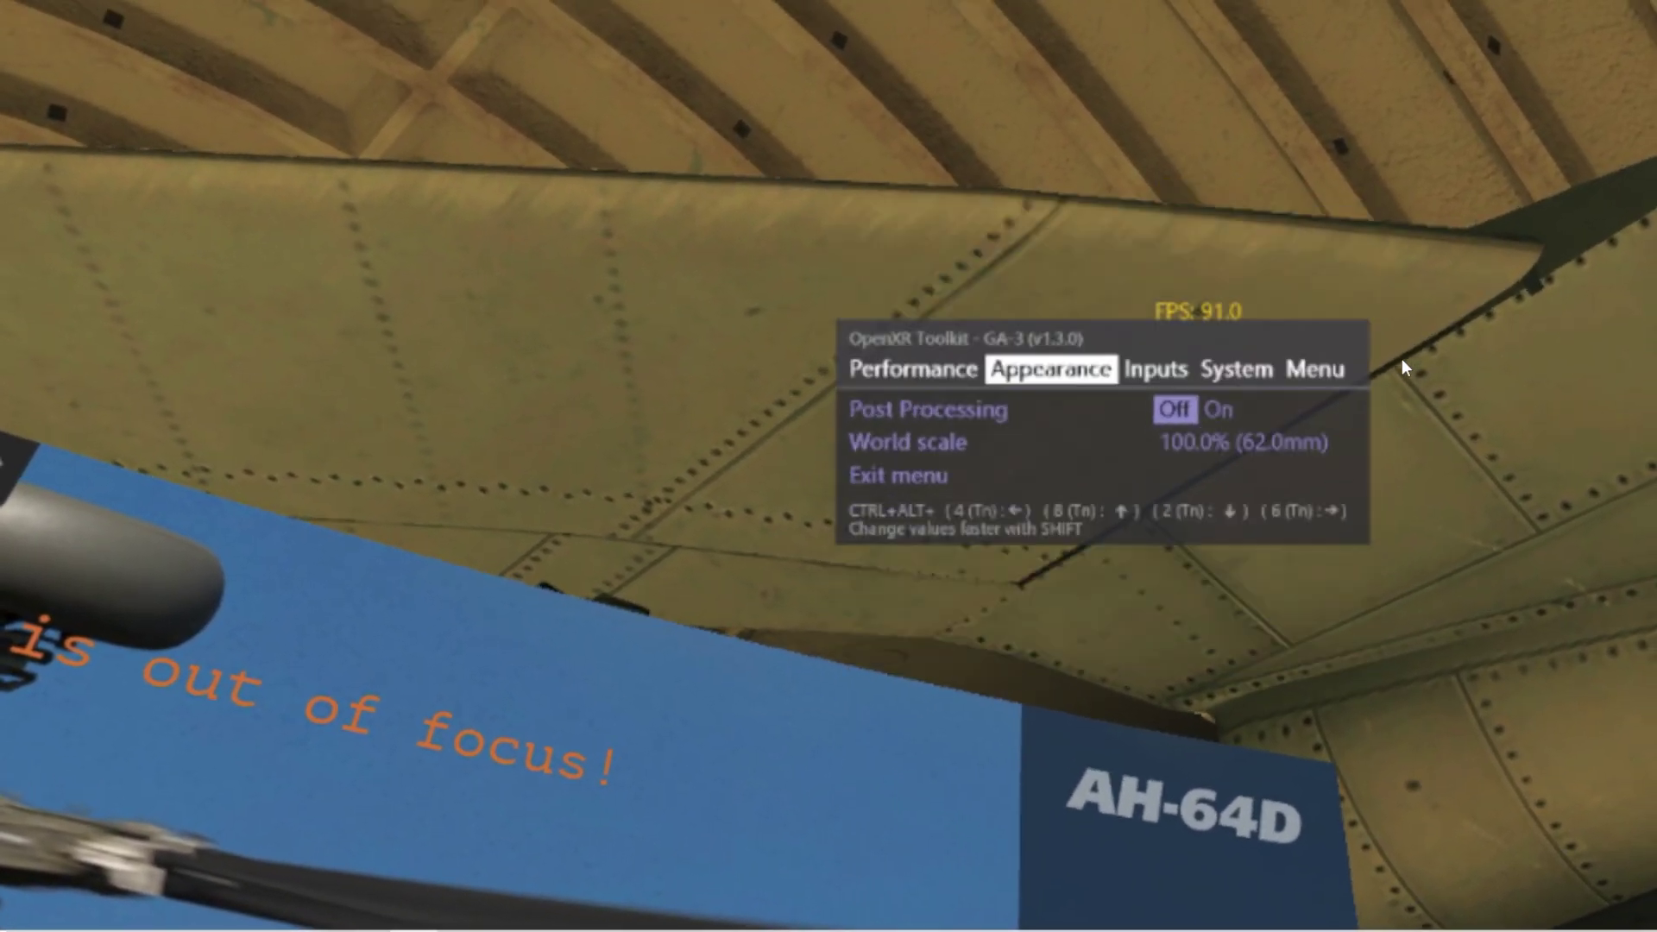
pyautogui.hotkey('ctrl', 'alt', '2')
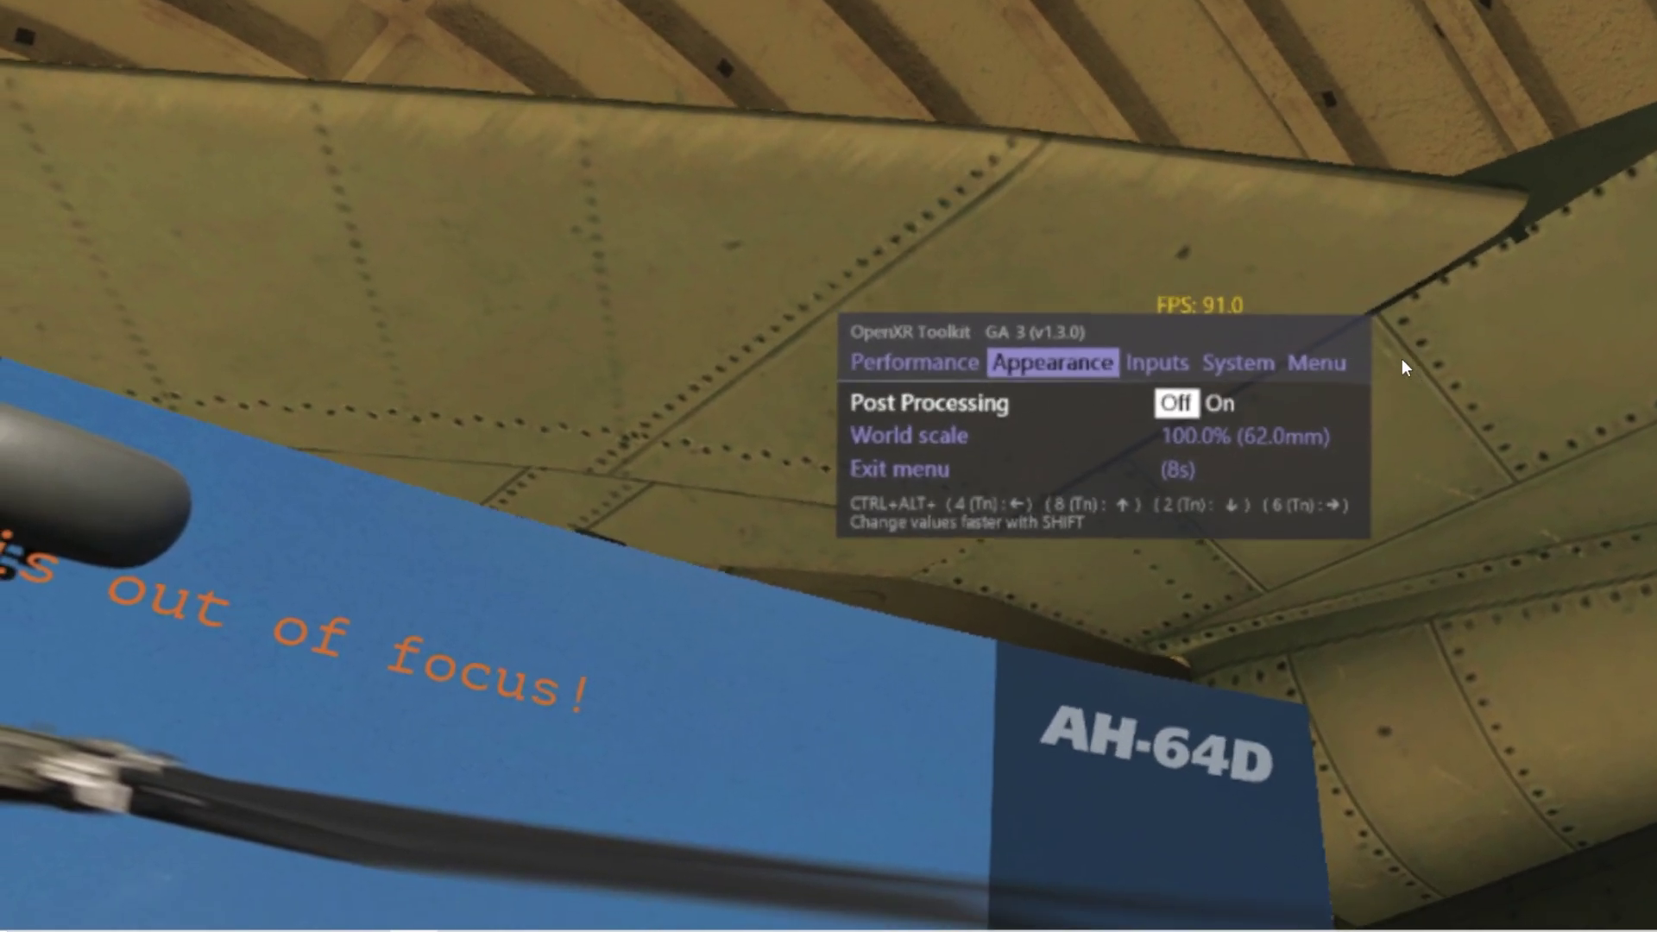
pyautogui.hotkey('ctrl', 'alt', '2')
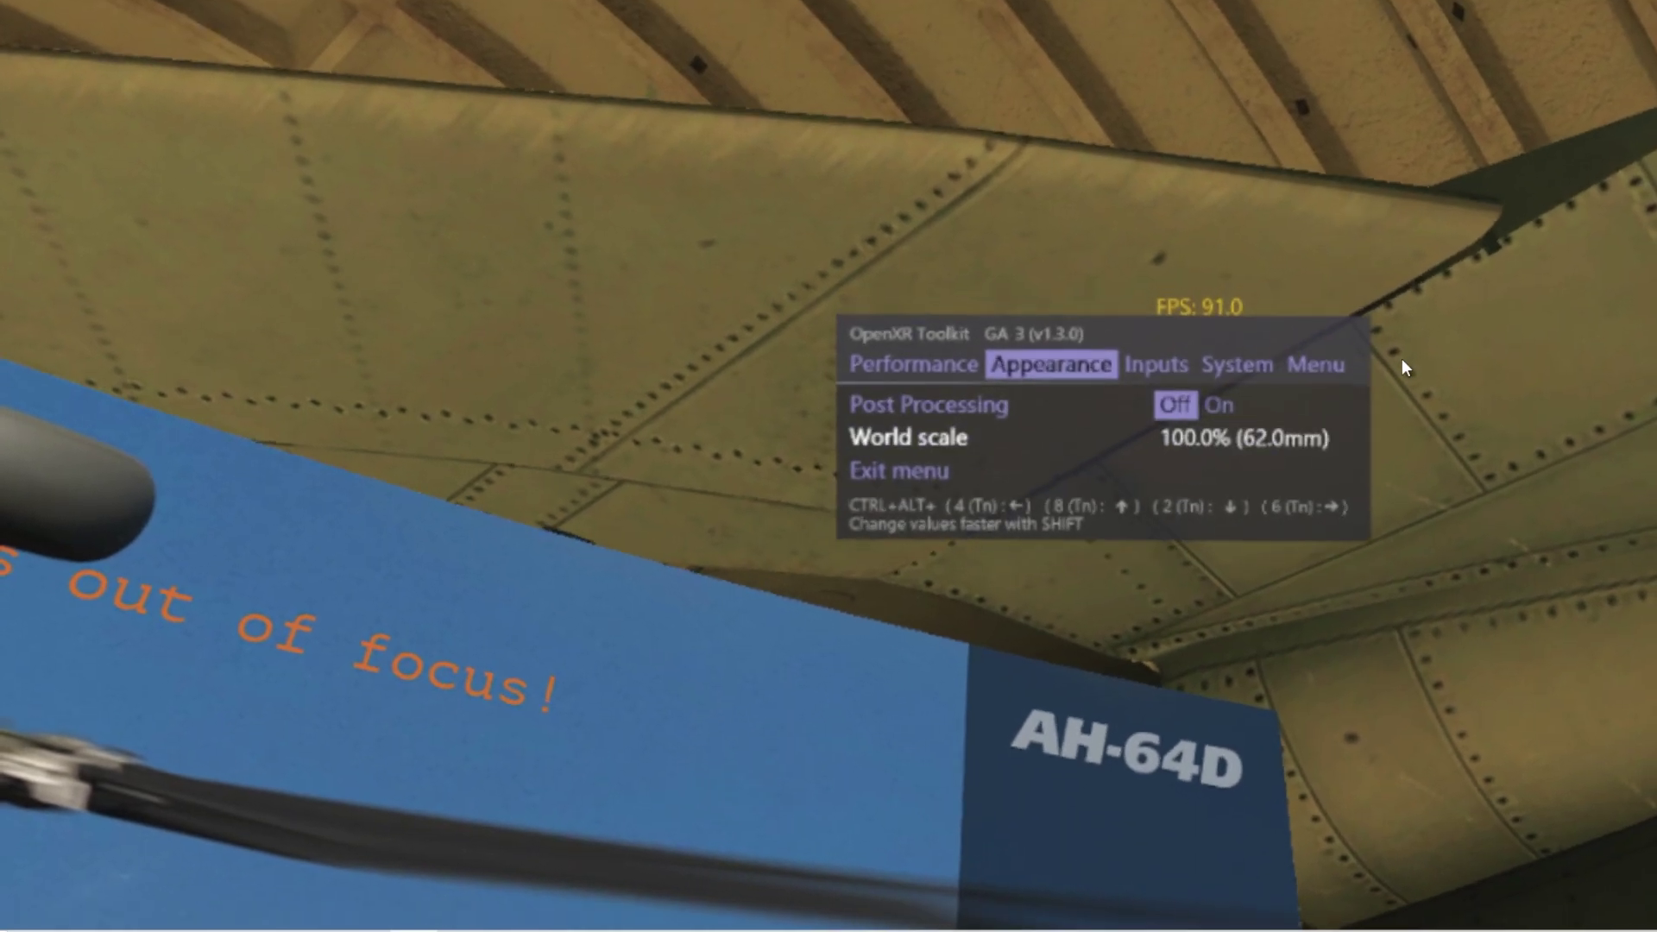
# Check the over-prediction reduction option in the Inputs settings
pyautogui.press('ctrl+alt+KP_8')
pyautogui.press('ctrl+alt+KP_8')
pyautogui.press('ctrl+alt+KP_6')
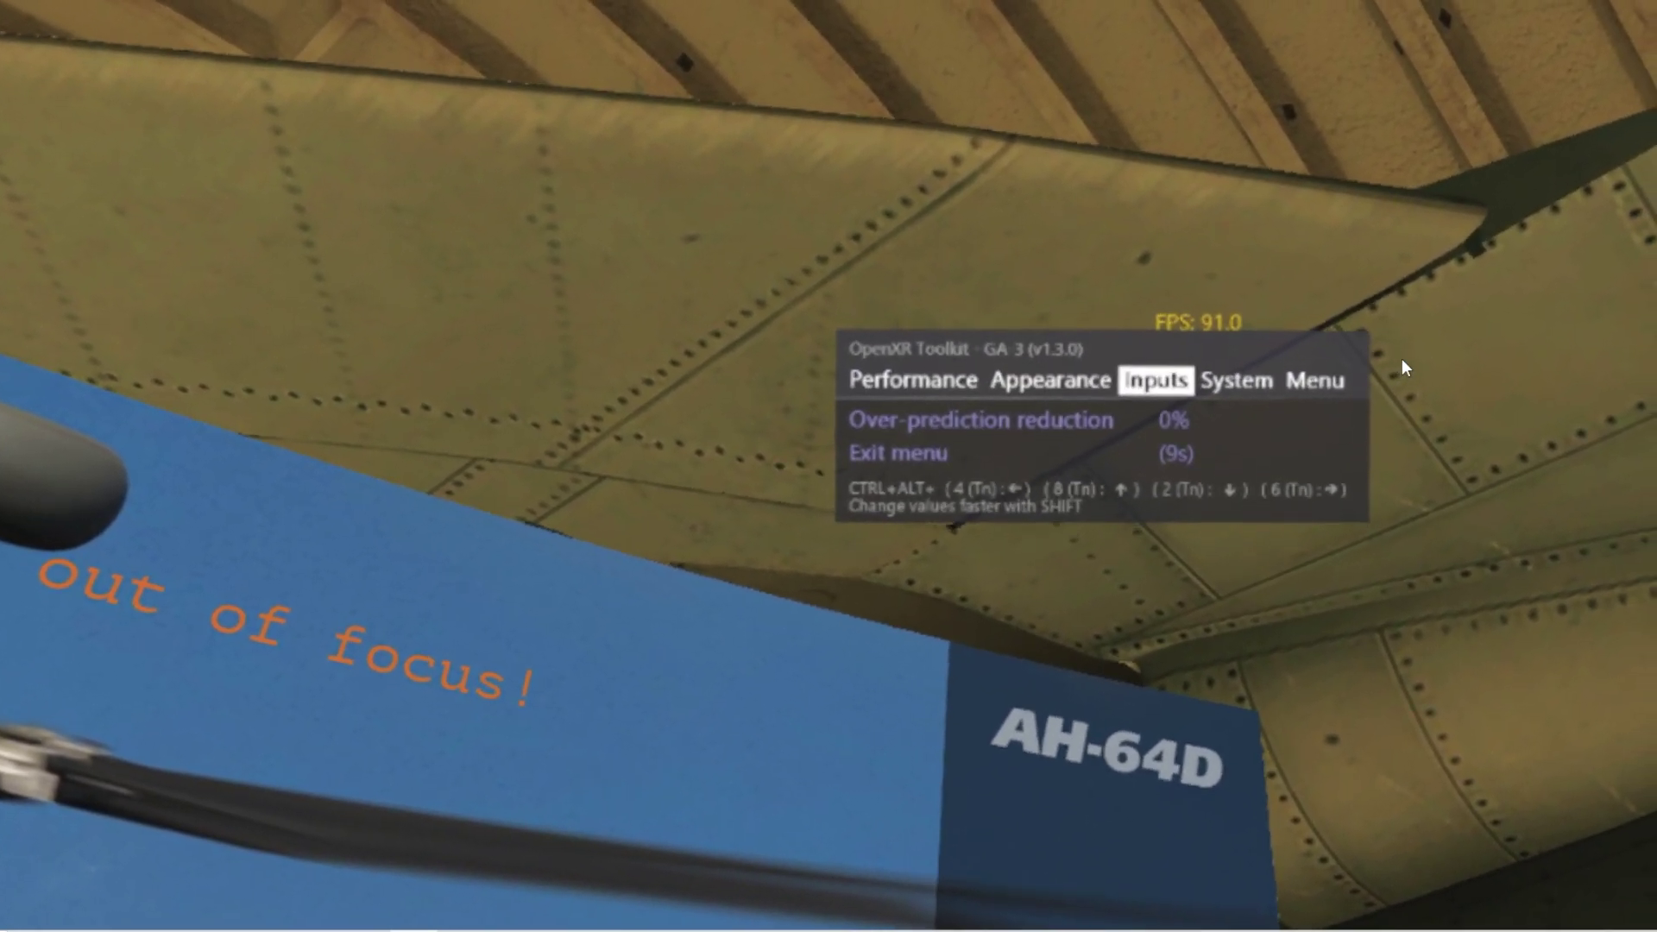
# Examine the override resolution, per-eye display resolution and motion reprojection options in the System settings
pyautogui.press('ctrl+alt+KP_6')
pyautogui.press('ctrl+alt+KP_2')
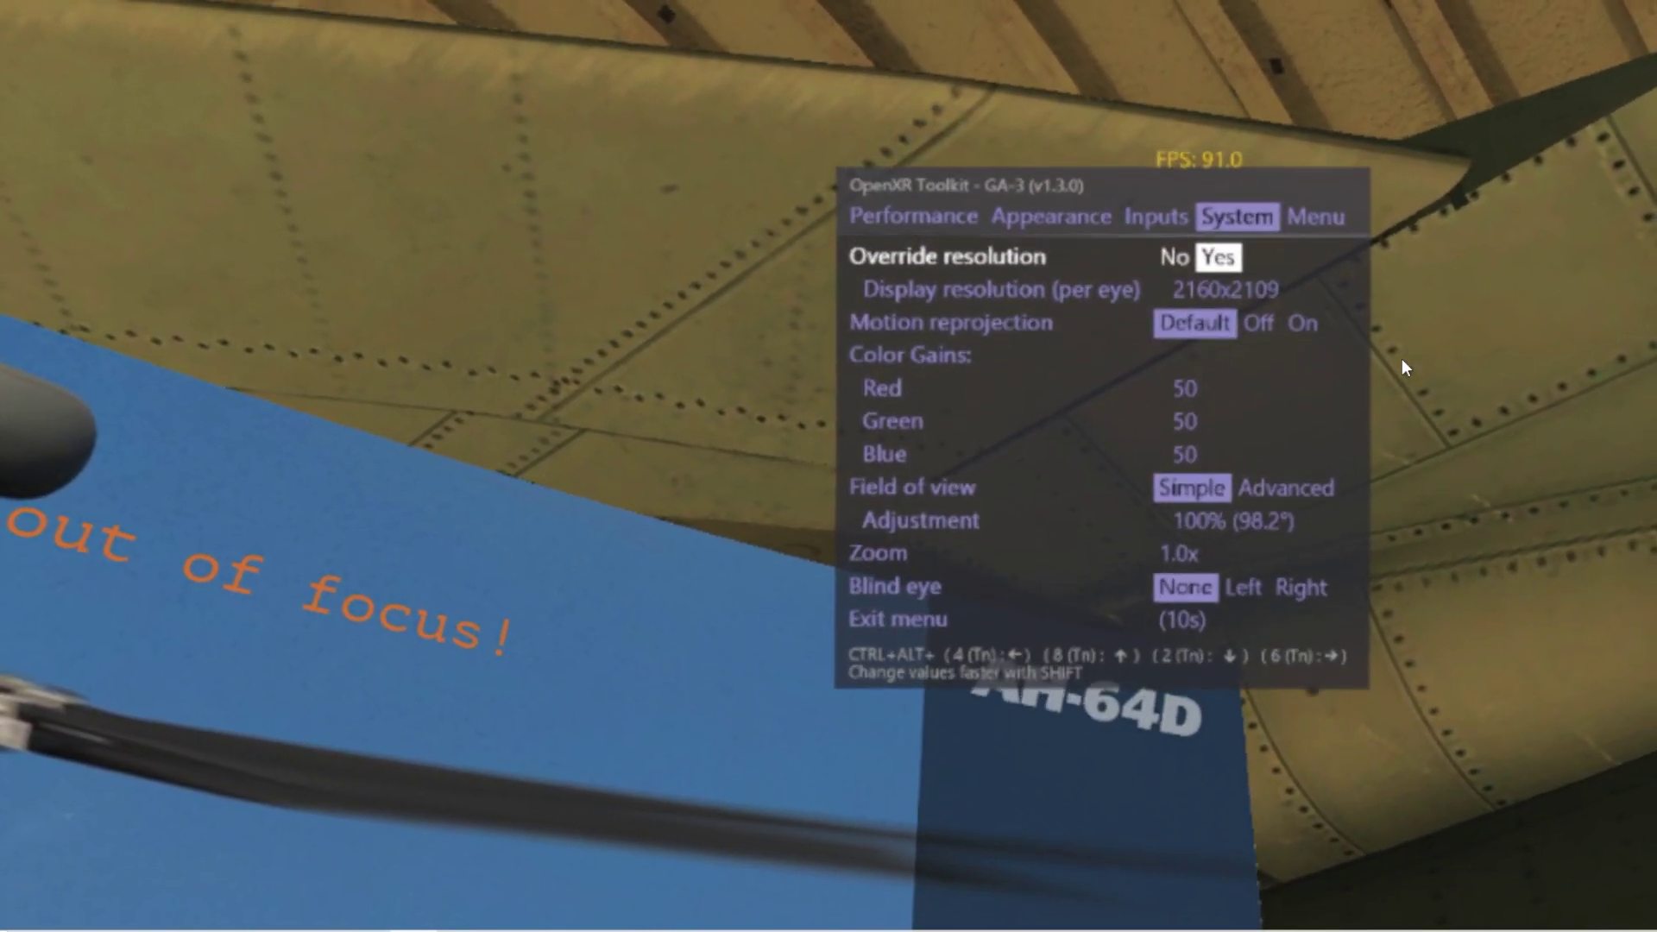
pyautogui.press('ctrl+alt+KP_2')
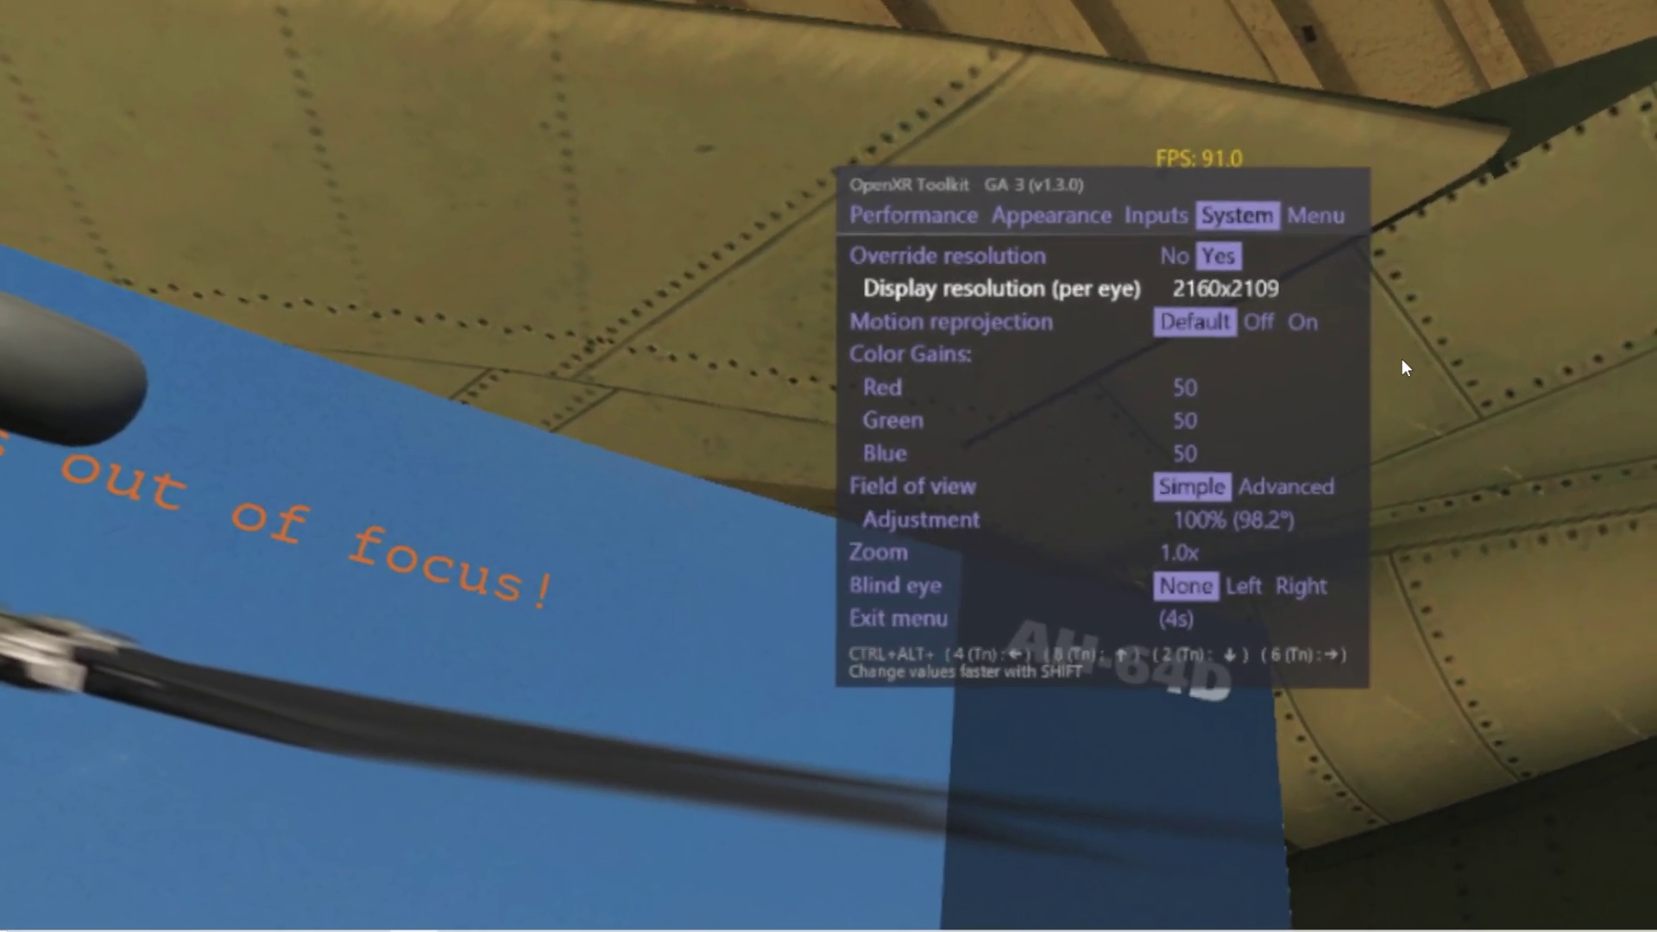
pyautogui.hotkey('ctrl', 'alt', 'Down')
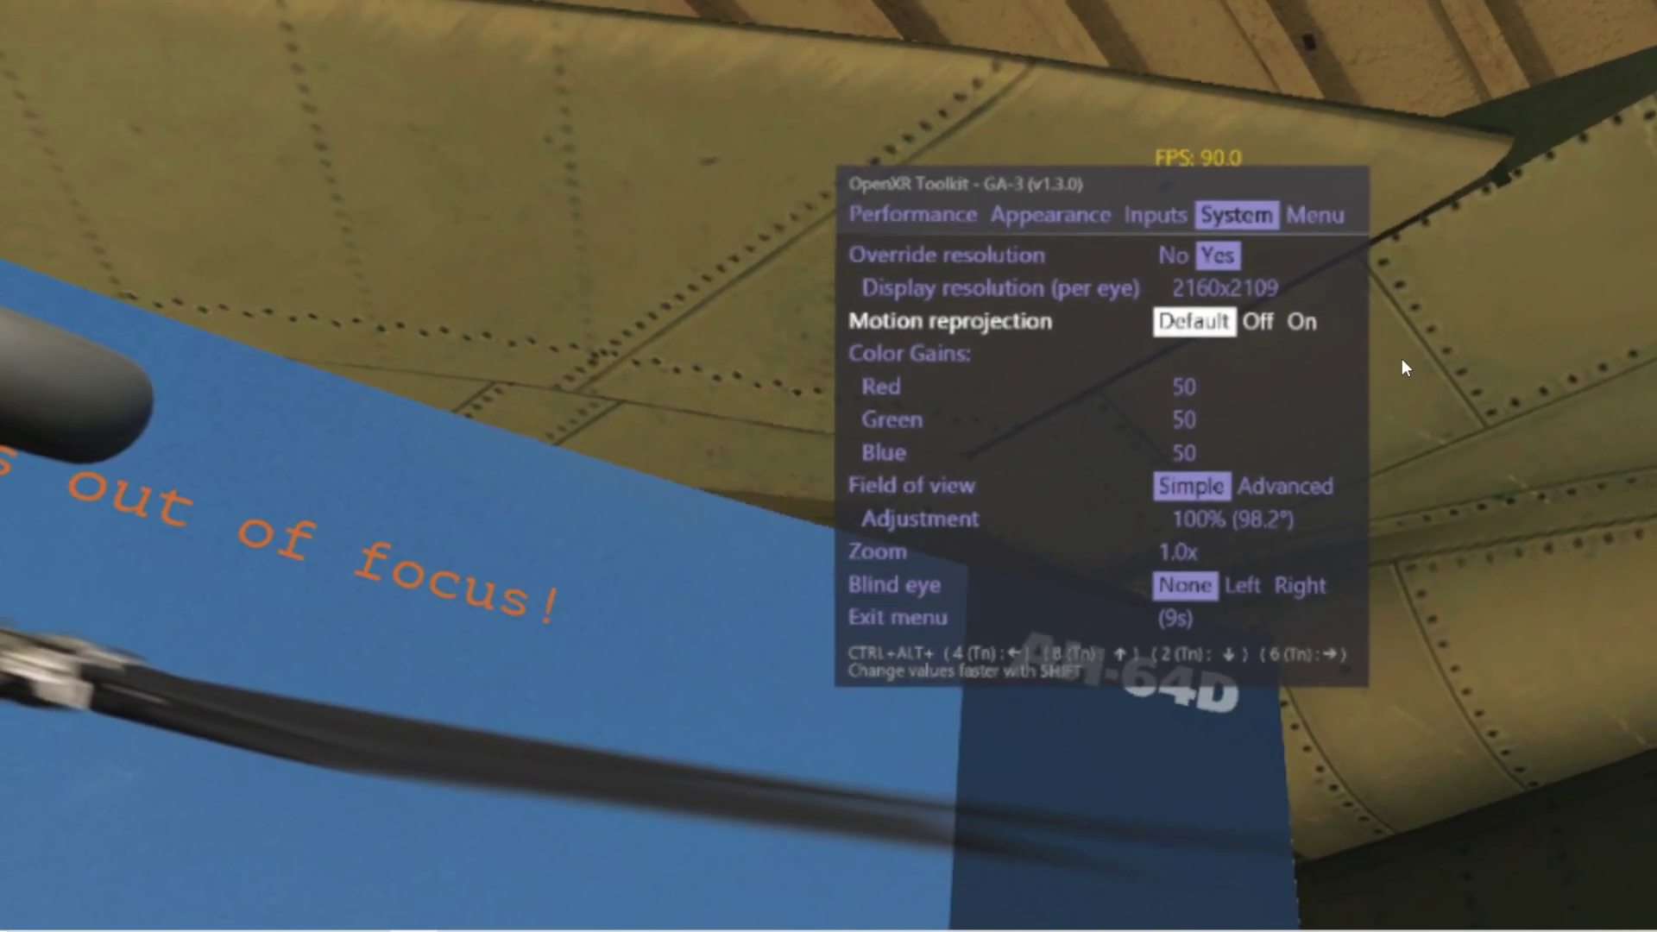
pyautogui.hotkey('ctrl', 'alt', 'Down')
pyautogui.hotkey('ctrl', 'alt', 'Up')
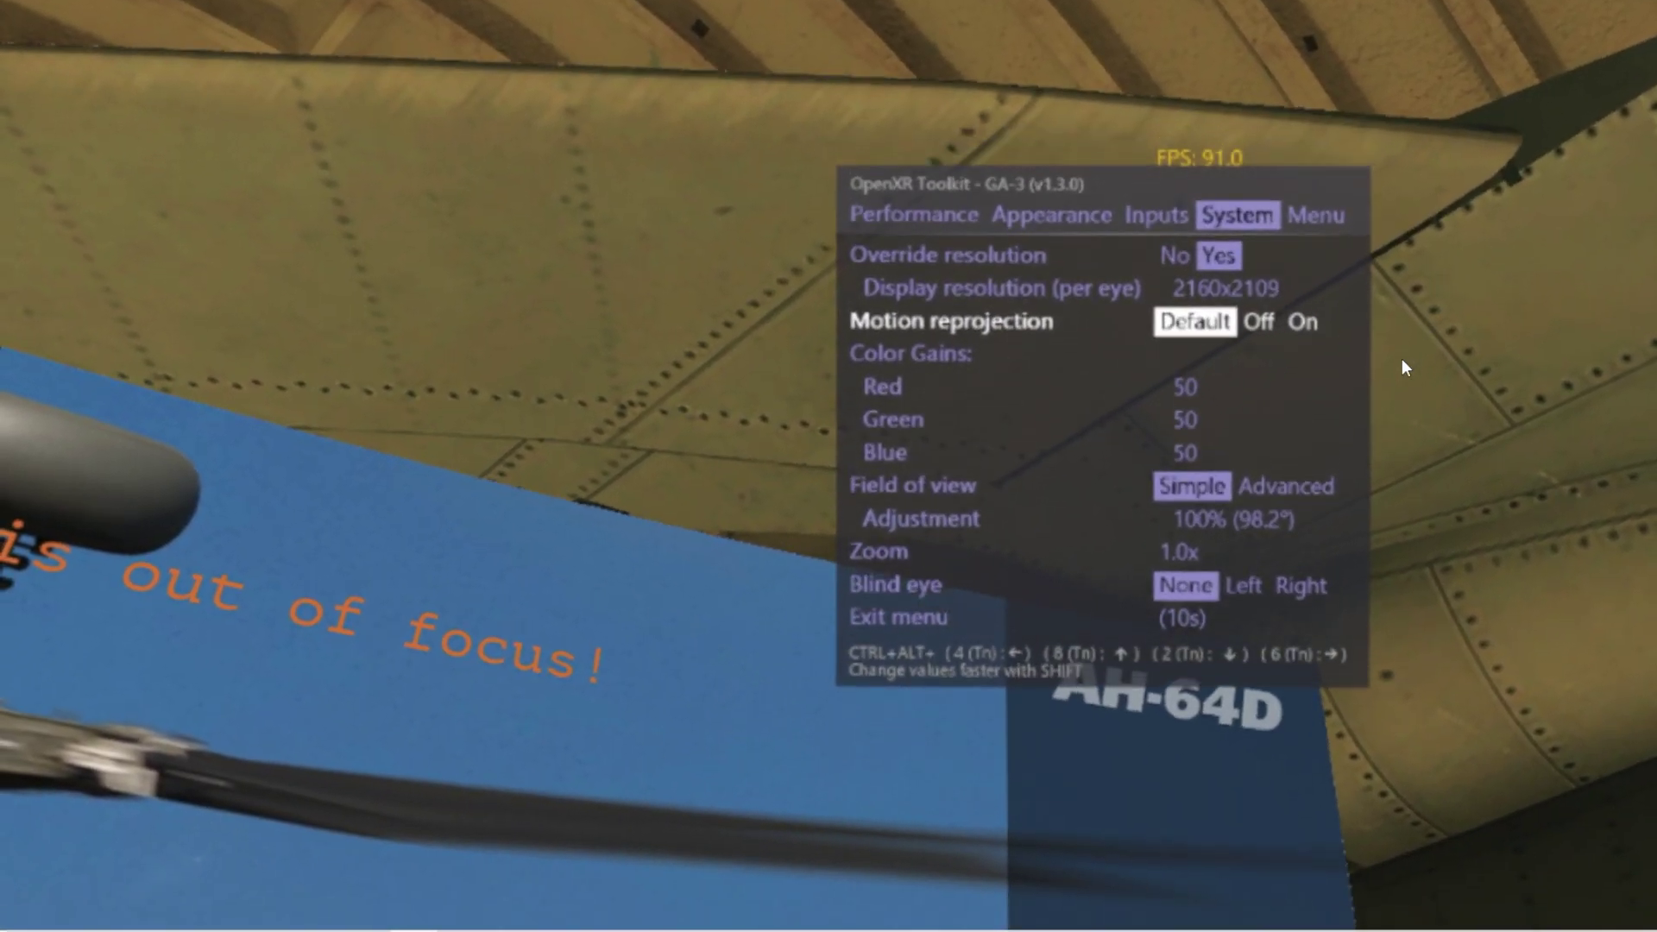
# Review the color gains, field of view, zoom and blind eye options in the System settings
pyautogui.hotkey('ctrl', 'alt', 'Down')
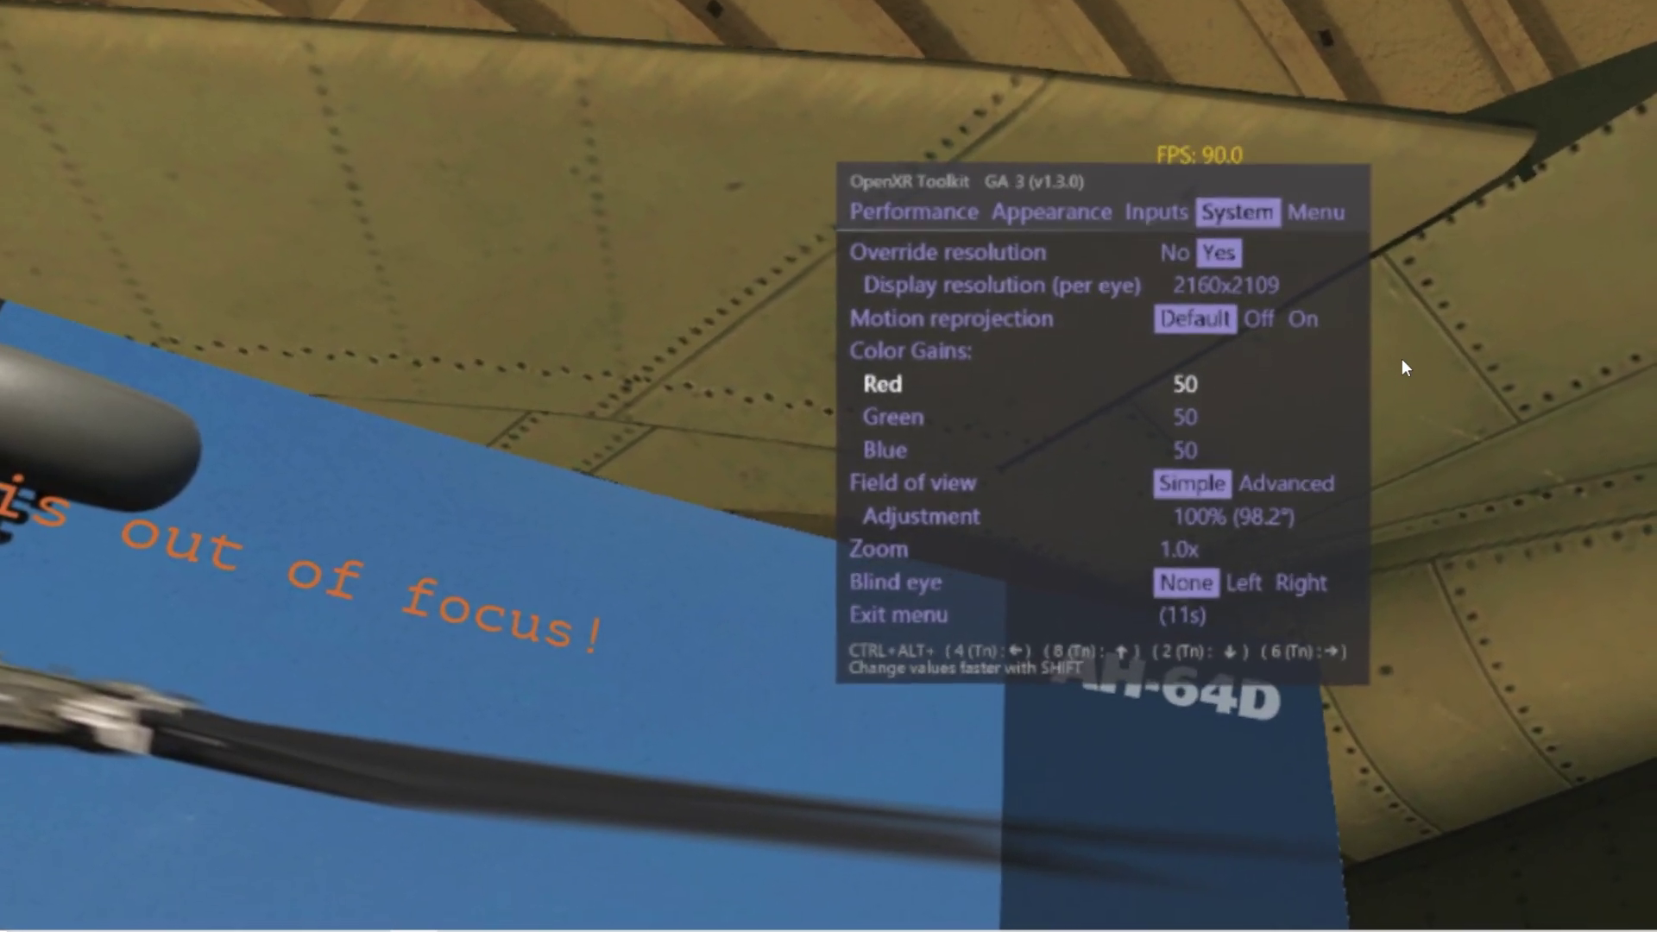
pyautogui.hotkey('ctrl', 'alt', 'Down')
pyautogui.hotkey('ctrl', 'alt', 'Down')
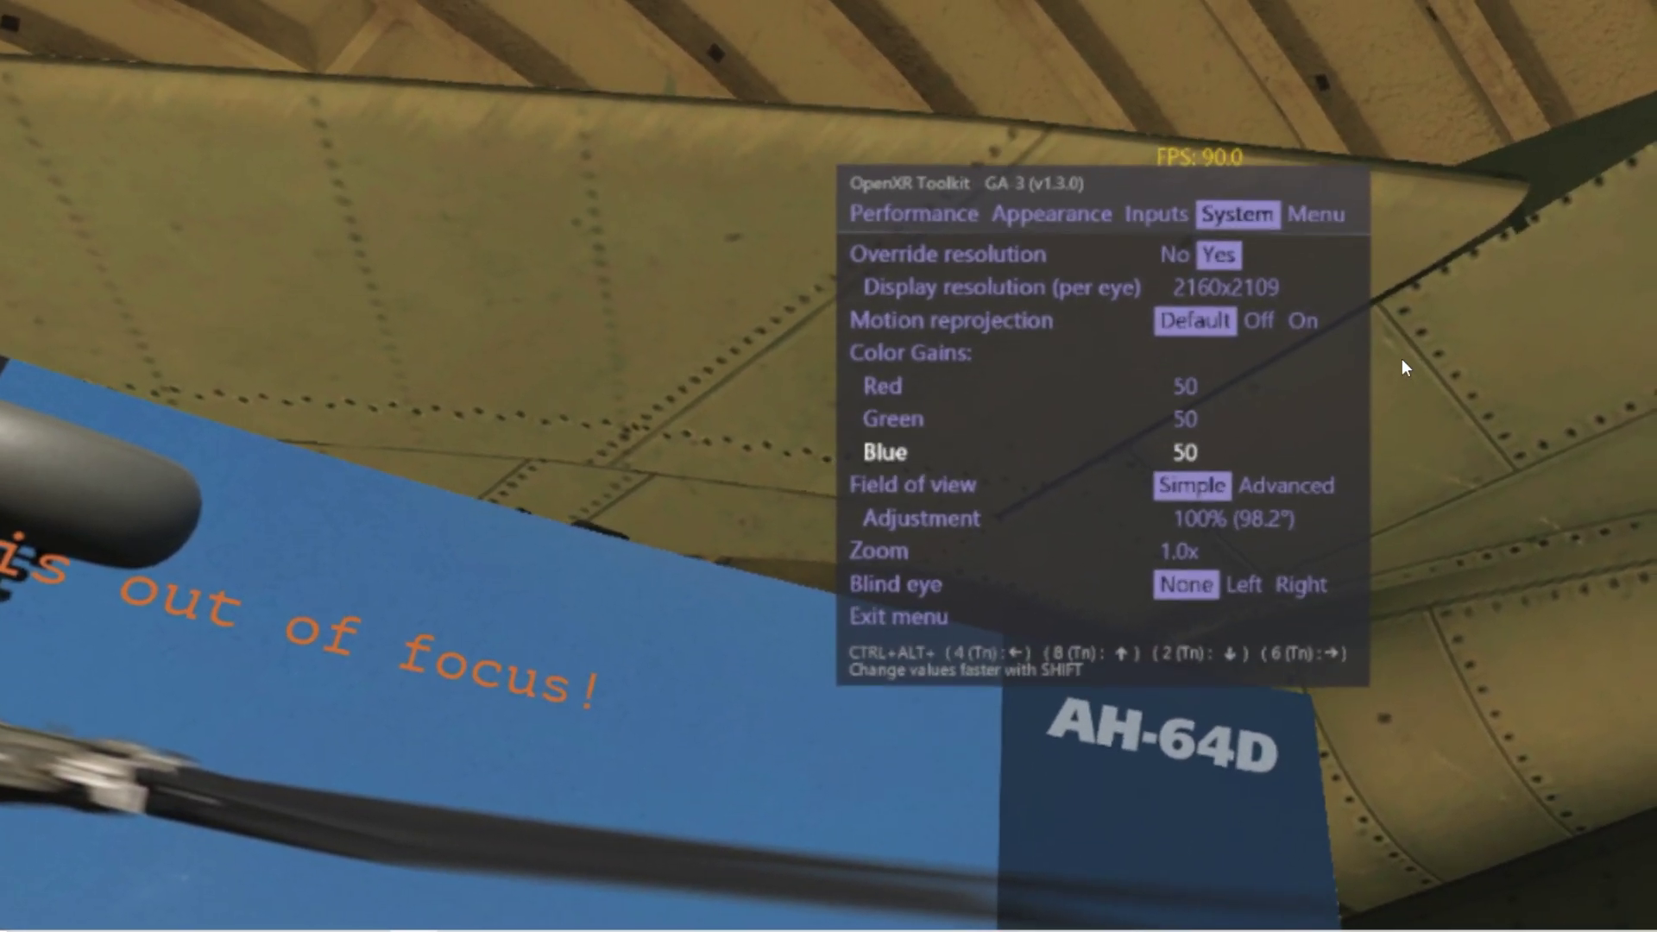
pyautogui.hotkey('ctrl', 'alt', 'Down')
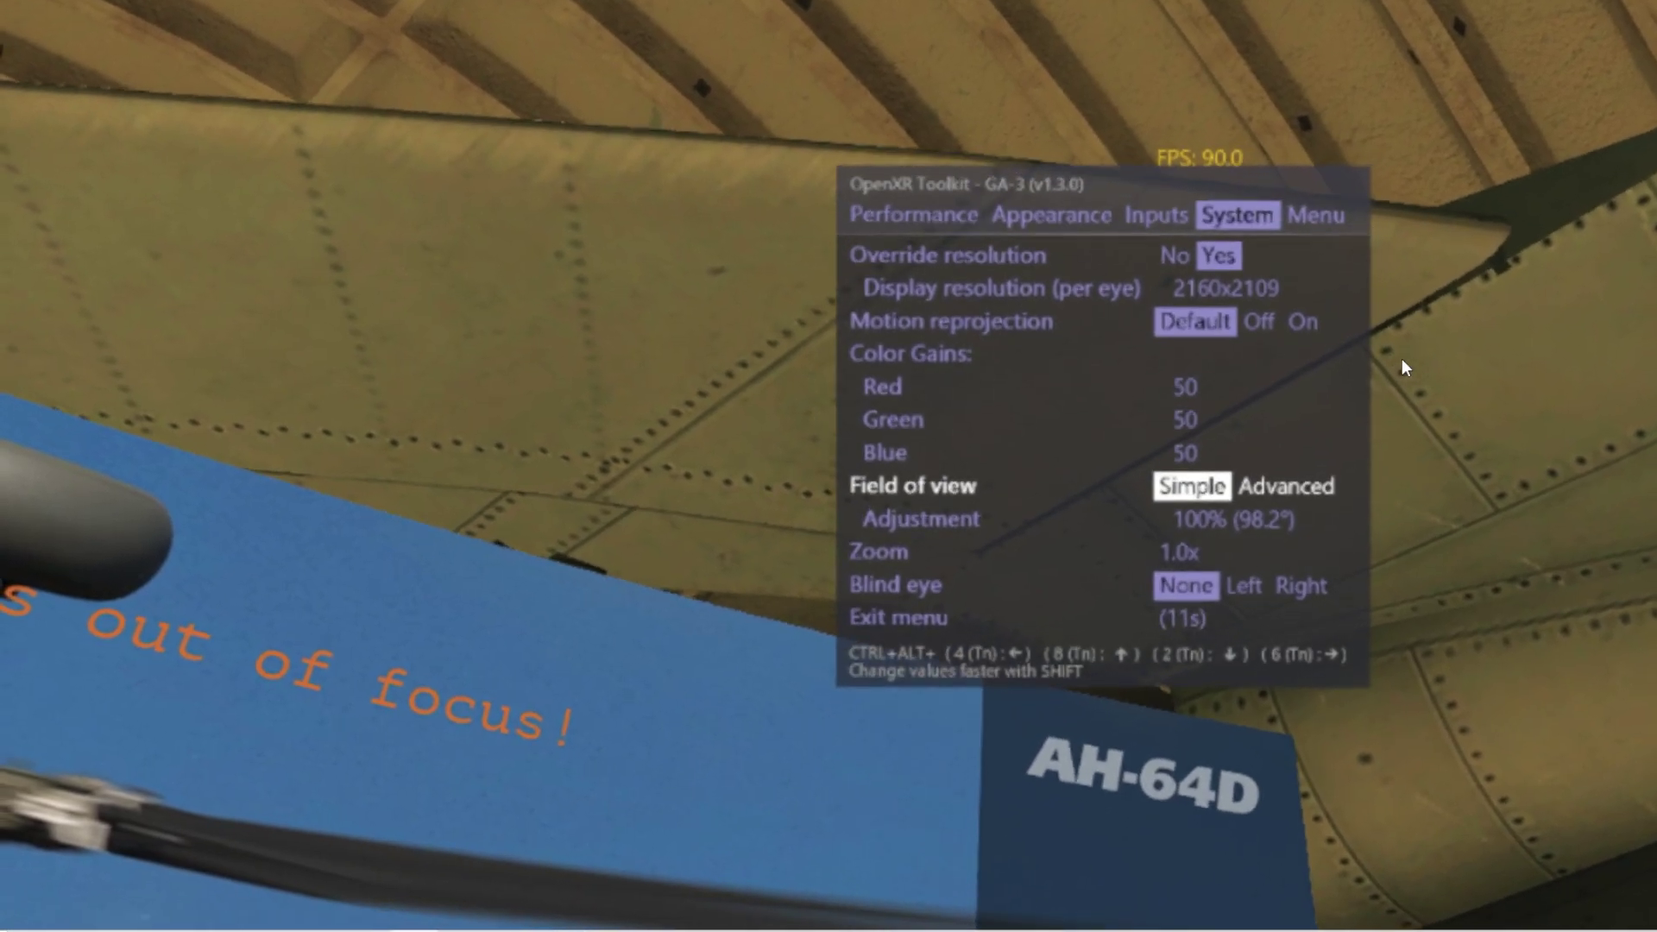
pyautogui.hotkey('ctrl', 'alt', 'Down')
pyautogui.hotkey('ctrl', 'alt', 'Down')
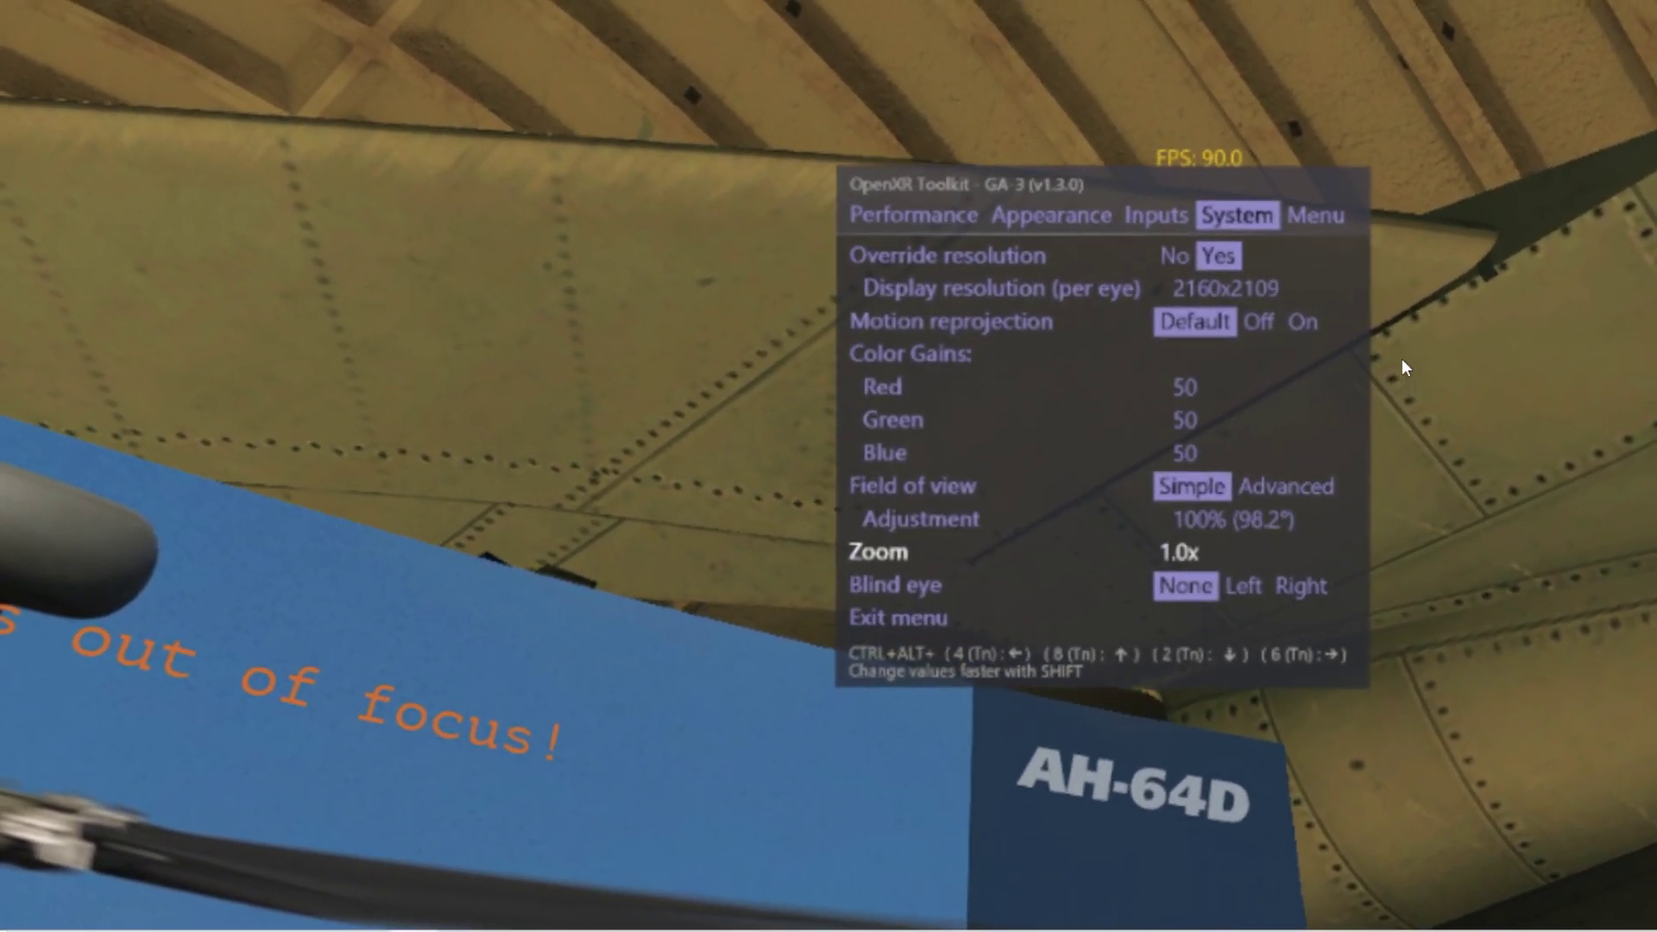
pyautogui.hotkey('ctrl', 'alt', 'Down')
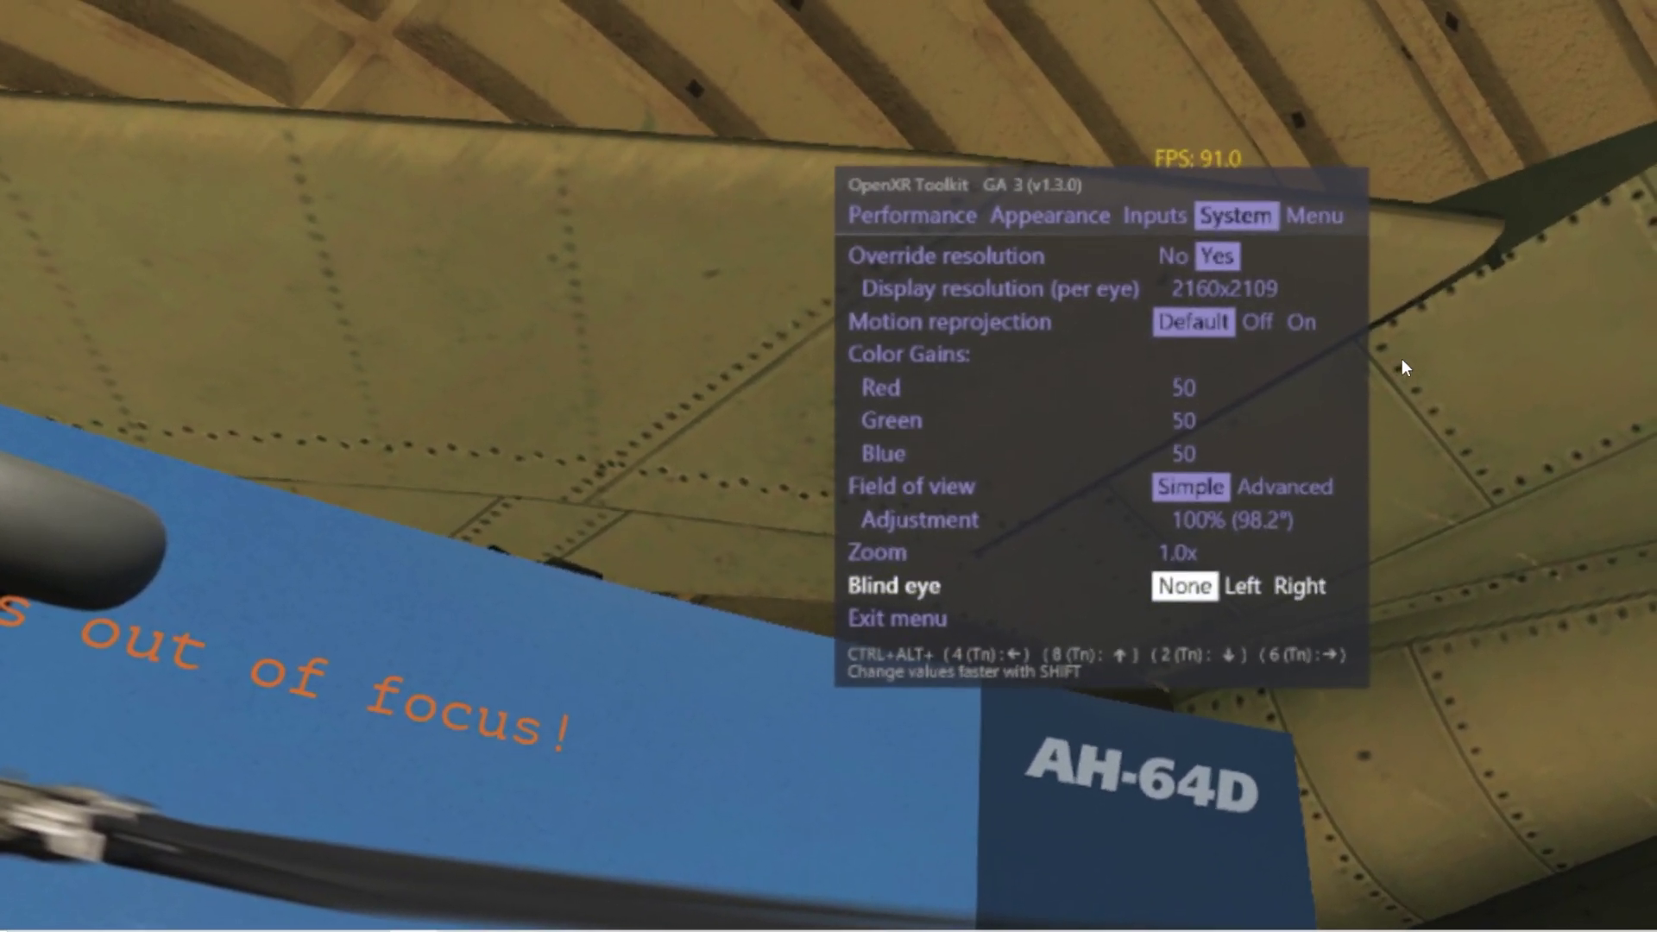
# Leave the System options and open the toolkit's Menu settings
pyautogui.hotkey('ctrl', 'alt', 'Up')
pyautogui.hotkey('ctrl', 'alt', 'Up')
pyautogui.hotkey('ctrl', 'alt', 'Up')
pyautogui.hotkey('ctrl', 'alt', 'Up')
pyautogui.hotkey('ctrl', 'alt', 'Up')
pyautogui.hotkey('ctrl', 'alt', 'Up')
pyautogui.hotkey('ctrl', 'alt', 'Up')
pyautogui.hotkey('ctrl', 'alt', 'Up')
pyautogui.hotkey('ctrl', 'alt', 'Up')
pyautogui.hotkey('ctrl', 'alt', 'Up')
pyautogui.hotkey('ctrl', 'alt', 'Right')
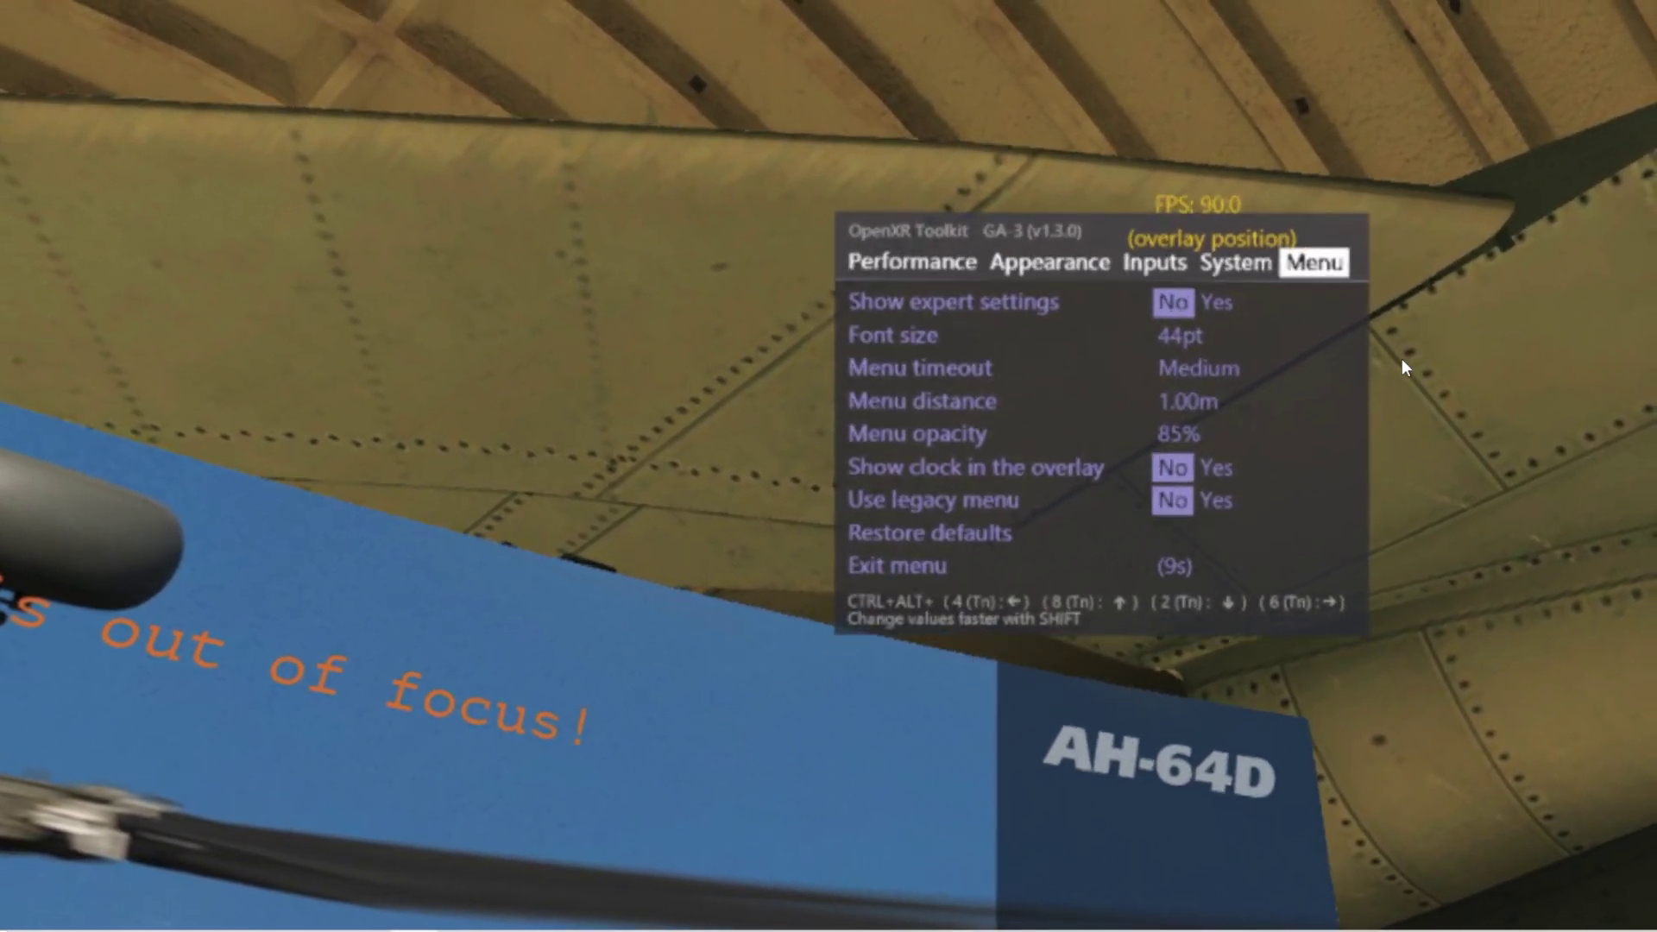
# Review the Menu settings from expert settings and menu opacity through to restore defaults, and return to the category headings
pyautogui.hotkey('ctrl', 'alt', 'Down')
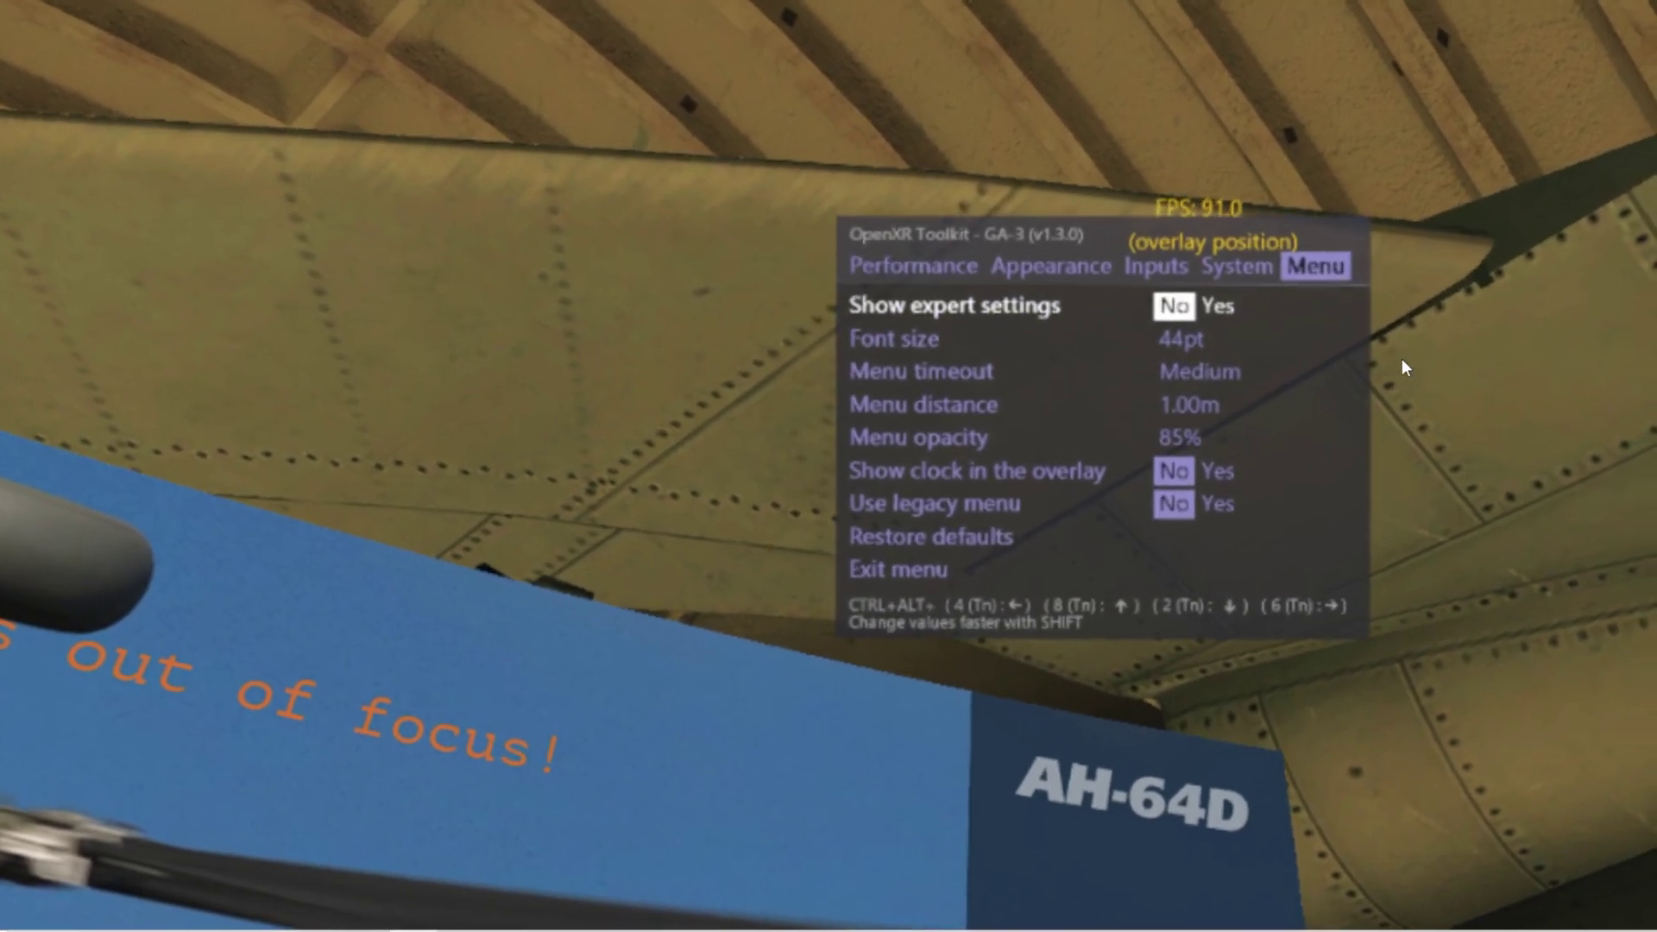
pyautogui.hotkey('ctrl', 'alt', 'Down')
pyautogui.hotkey('ctrl', 'alt', 'Down')
pyautogui.hotkey('ctrl', 'alt', 'Down')
pyautogui.hotkey('ctrl', 'alt', 'Down')
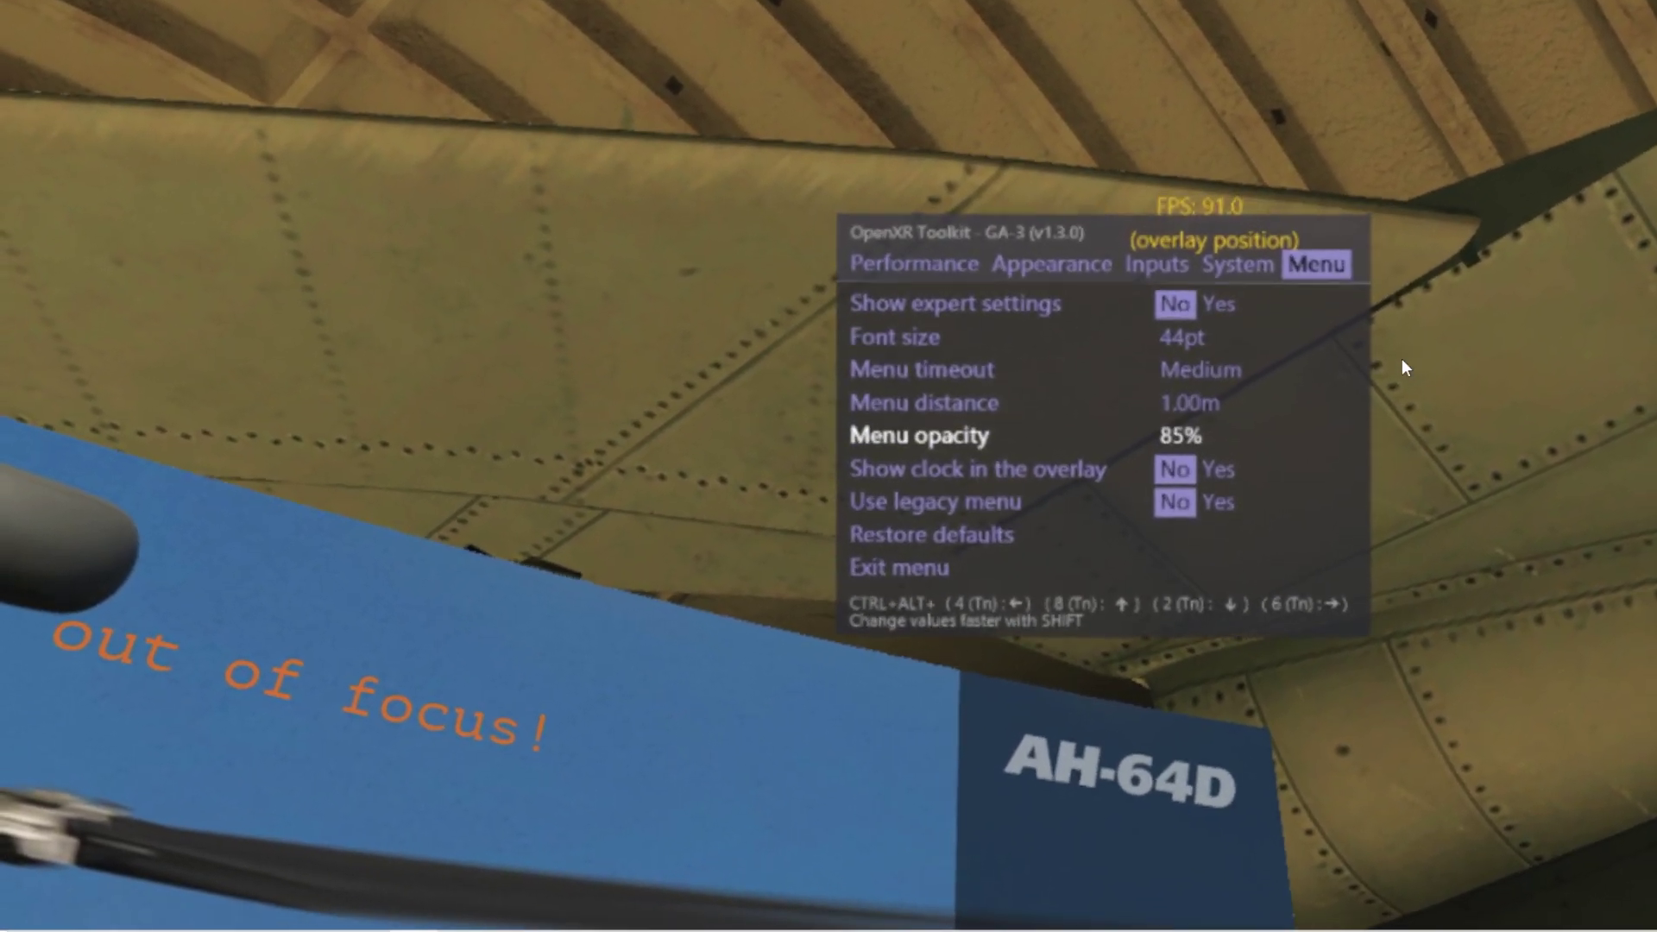
pyautogui.hotkey('ctrl', 'alt', 'Down')
pyautogui.hotkey('ctrl', 'alt', 'Down')
pyautogui.hotkey('ctrl', 'alt', 'Down')
pyautogui.hotkey('ctrl', 'alt', 'Down')
pyautogui.hotkey('ctrl', 'alt', 'Up')
pyautogui.hotkey('ctrl', 'alt', 'Up')
pyautogui.hotkey('ctrl', 'alt', 'Up')
pyautogui.hotkey('ctrl', 'alt', 'Up')
pyautogui.hotkey('ctrl', 'alt', 'Up')
pyautogui.hotkey('ctrl', 'alt', 'Up')
pyautogui.hotkey('ctrl', 'alt', 'Up')
pyautogui.hotkey('ctrl', 'alt', 'Up')
pyautogui.hotkey('ctrl', 'alt', 'Up')
pyautogui.hotkey('ctrl', 'alt', 'Right')
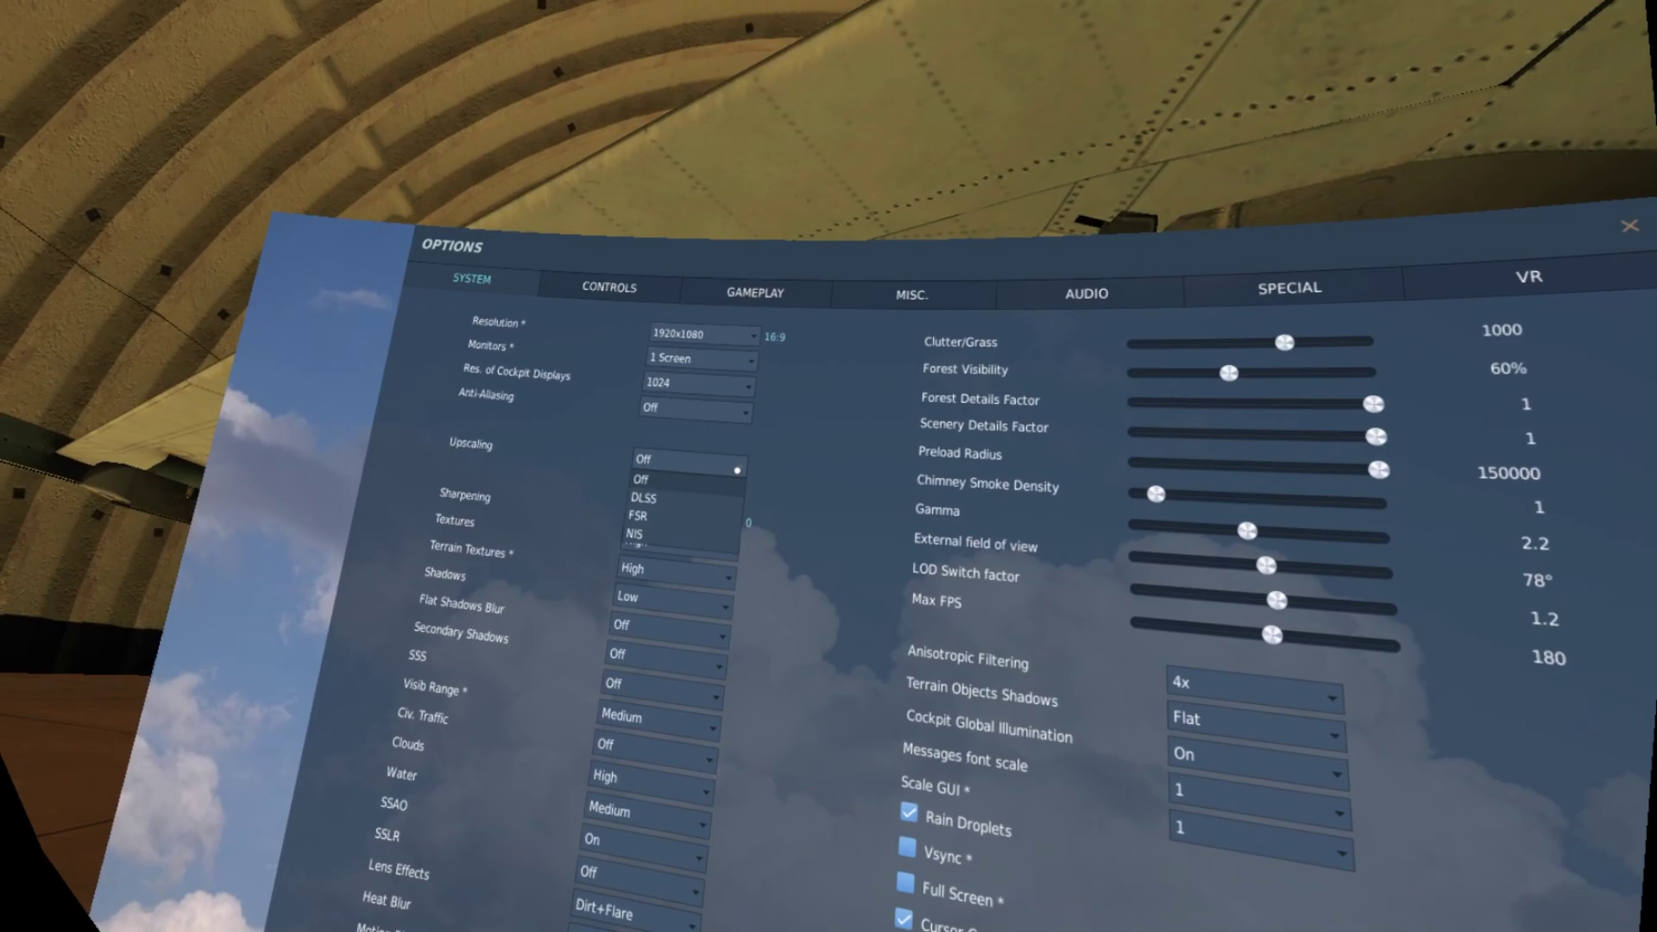
# Check the available upscaling modes and texture quality levels in the DCS system options, choosing High for textures
pyautogui.click(715, 480)
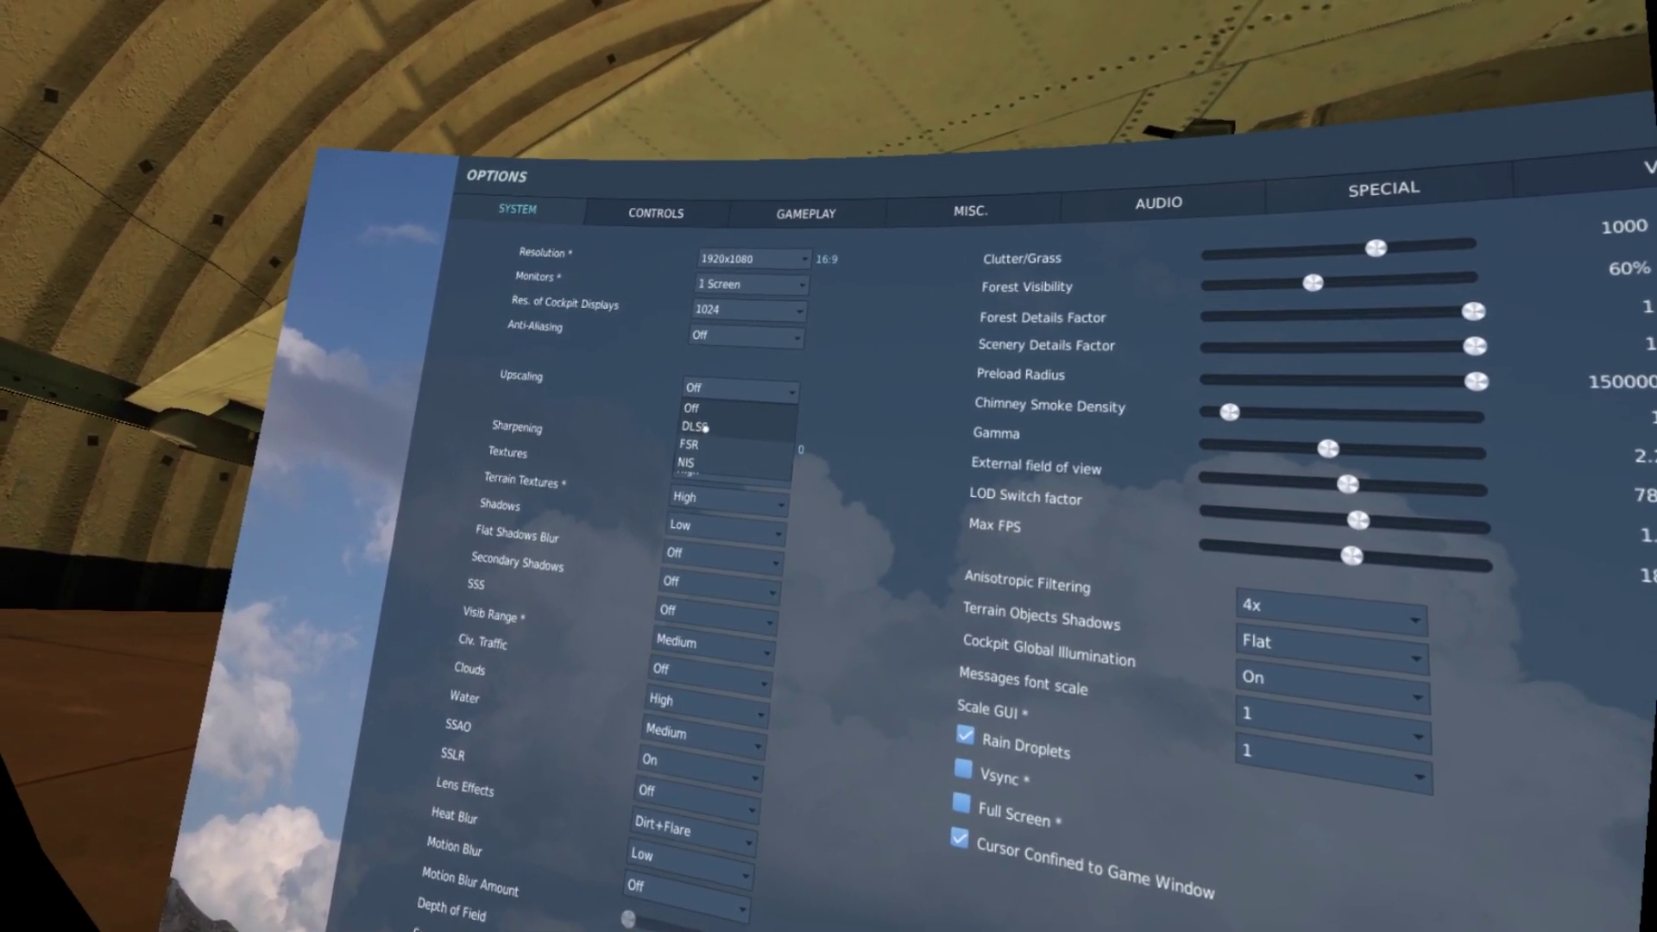
pyautogui.click(716, 415)
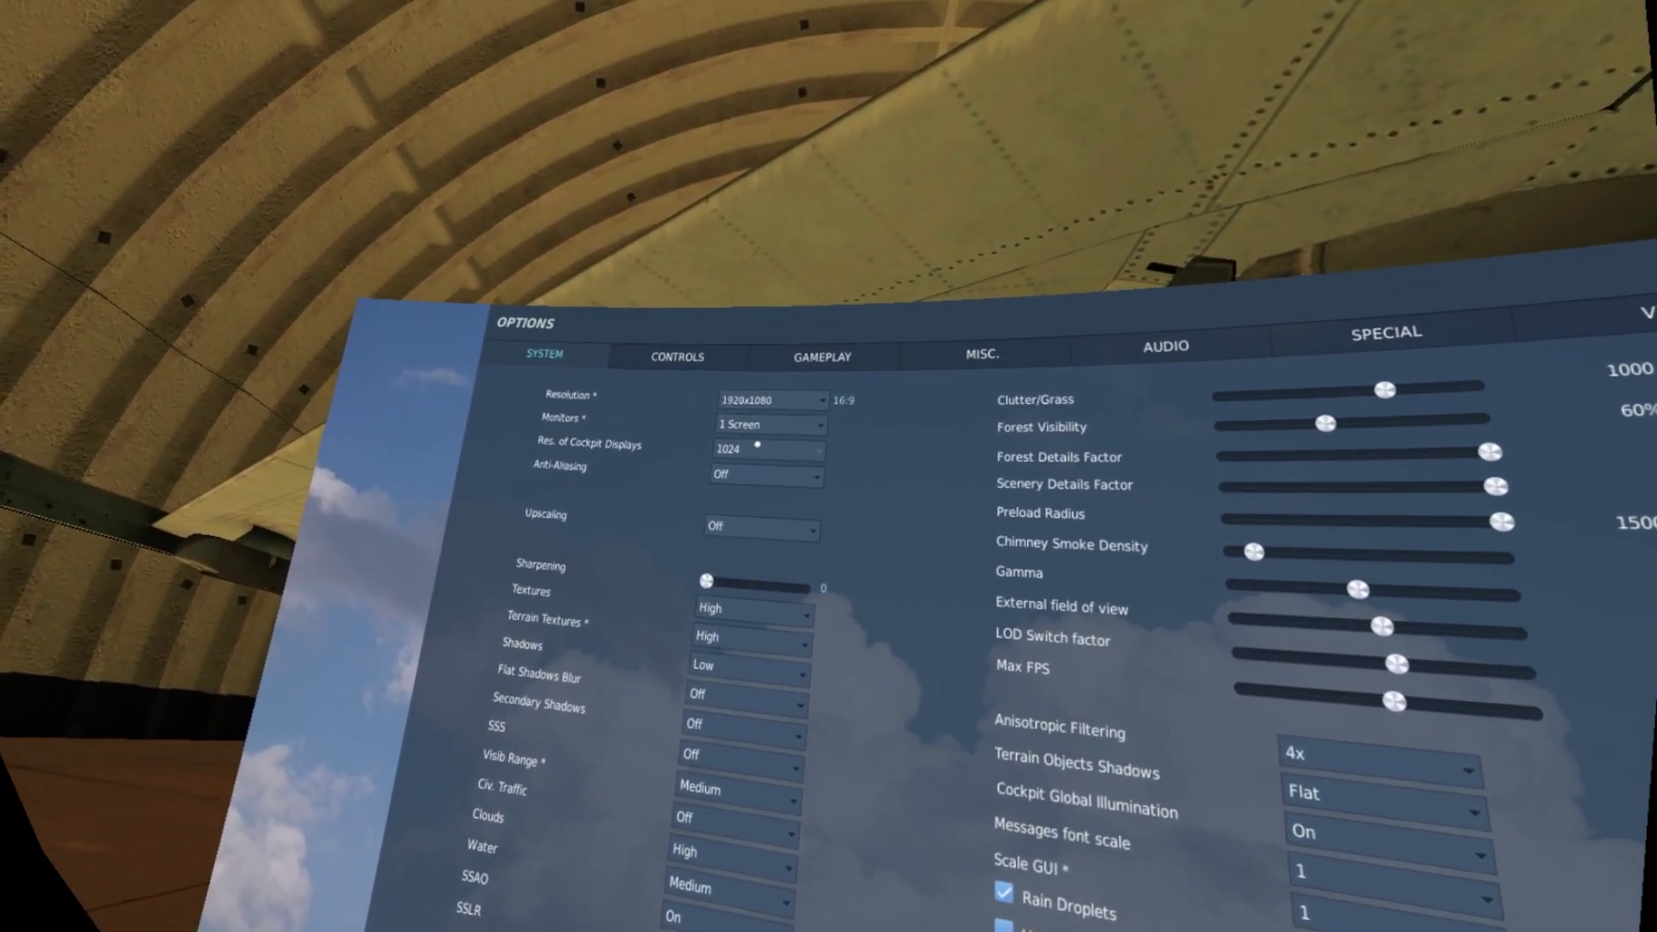
pyautogui.click(820, 400)
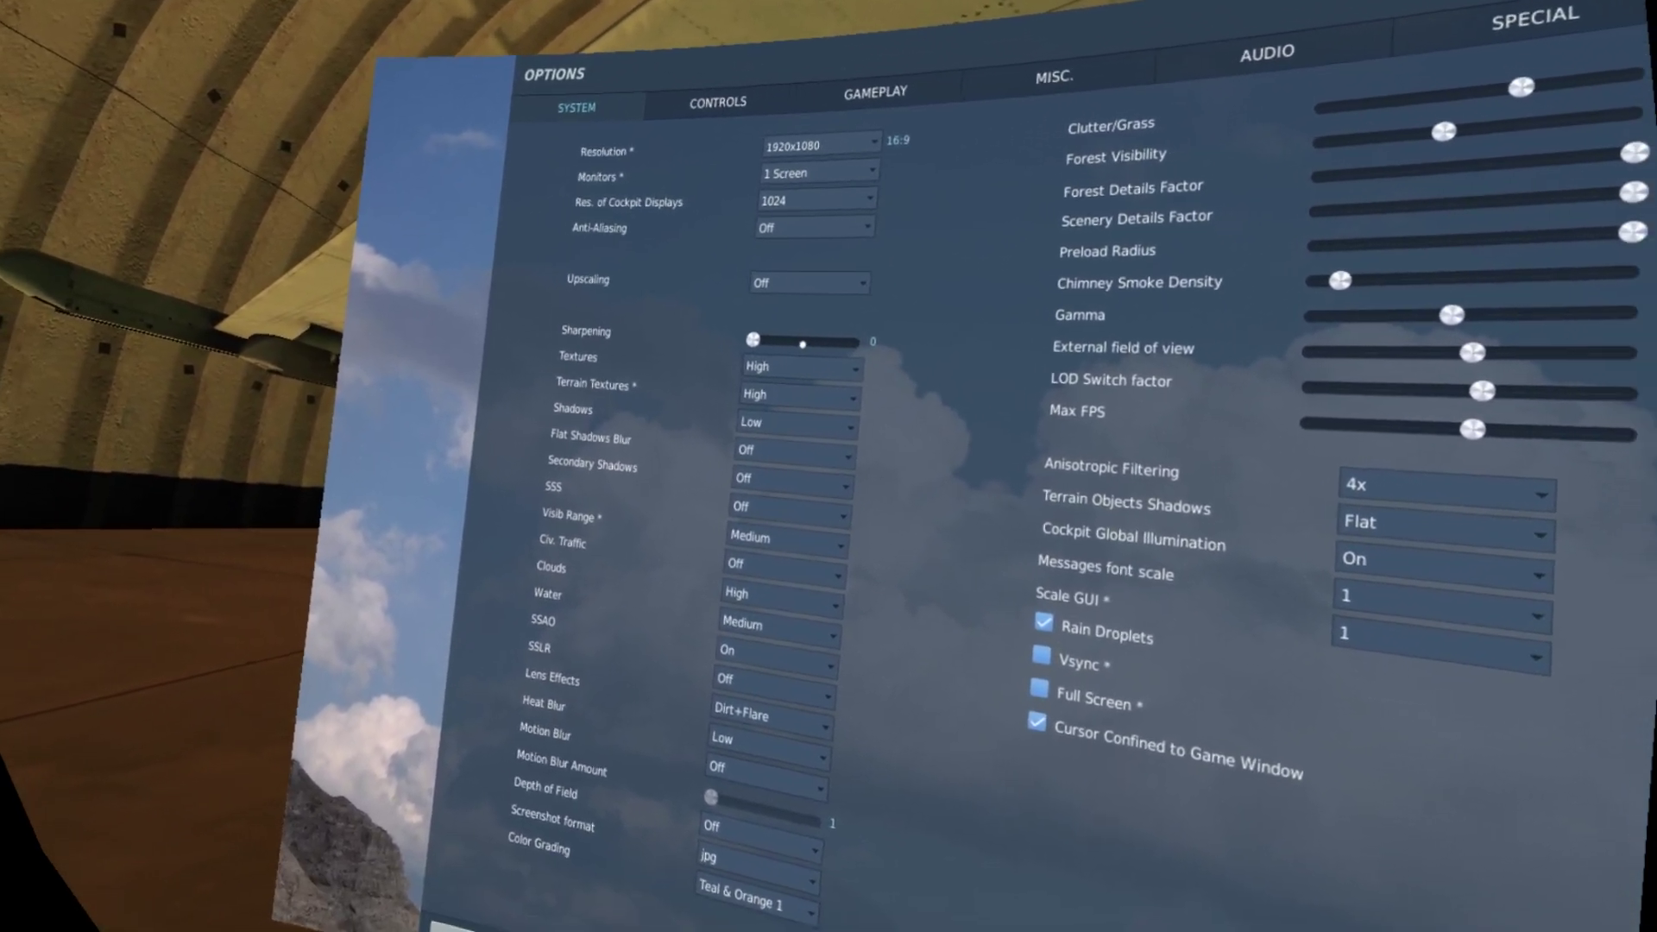
pyautogui.click(794, 368)
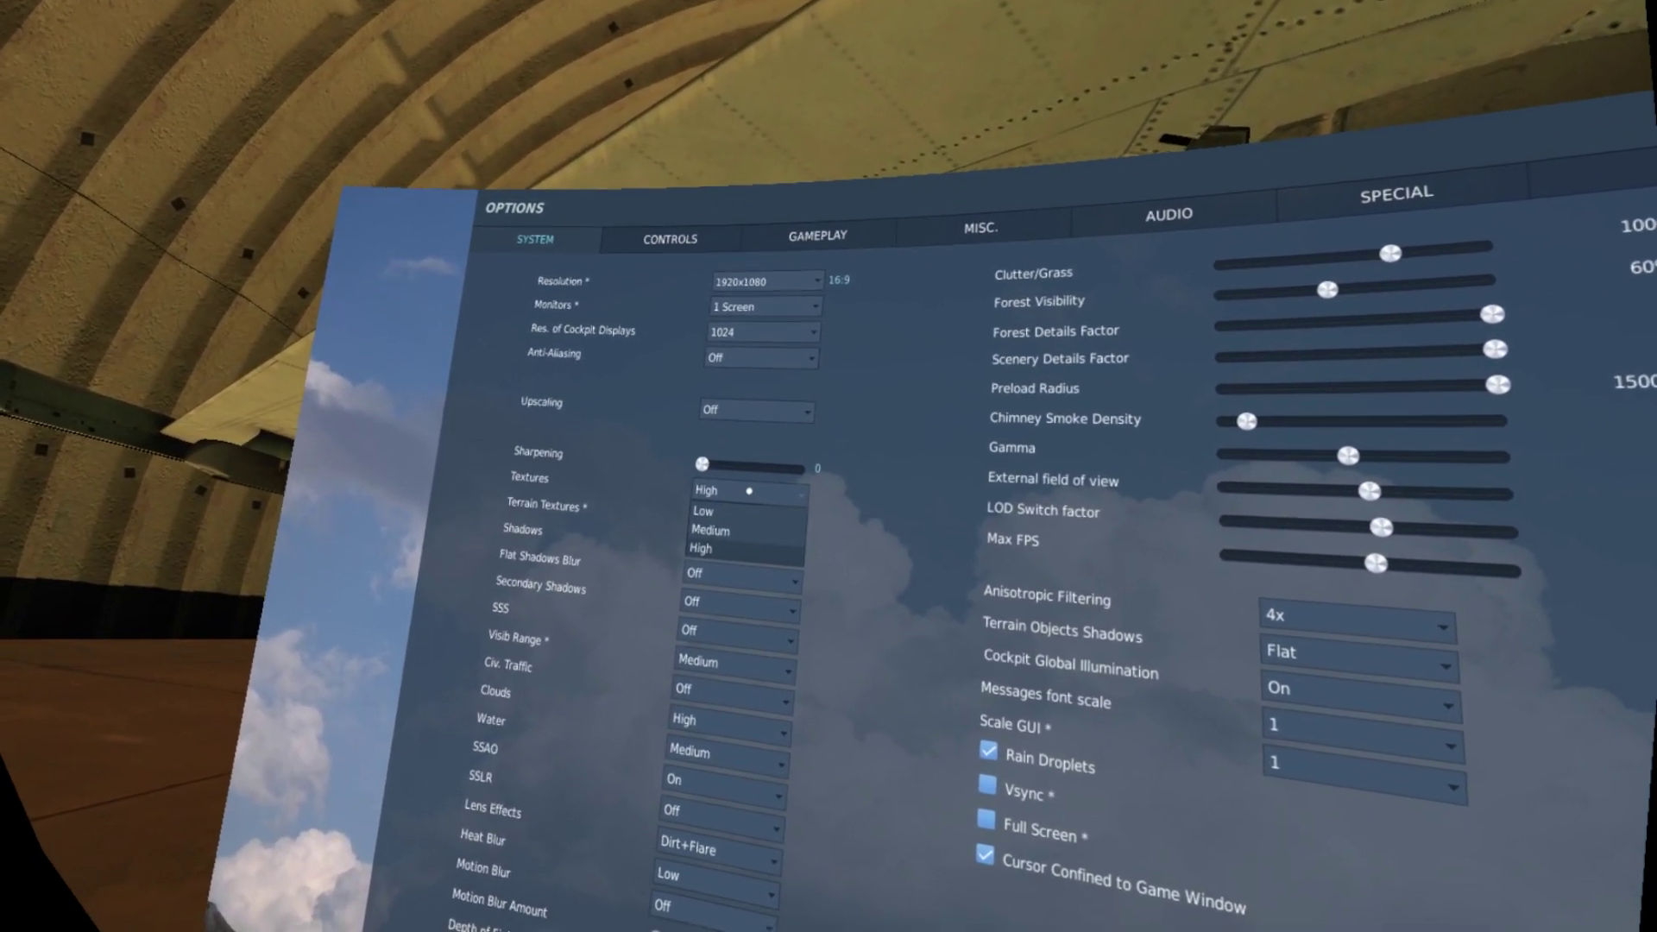
pyautogui.click(730, 546)
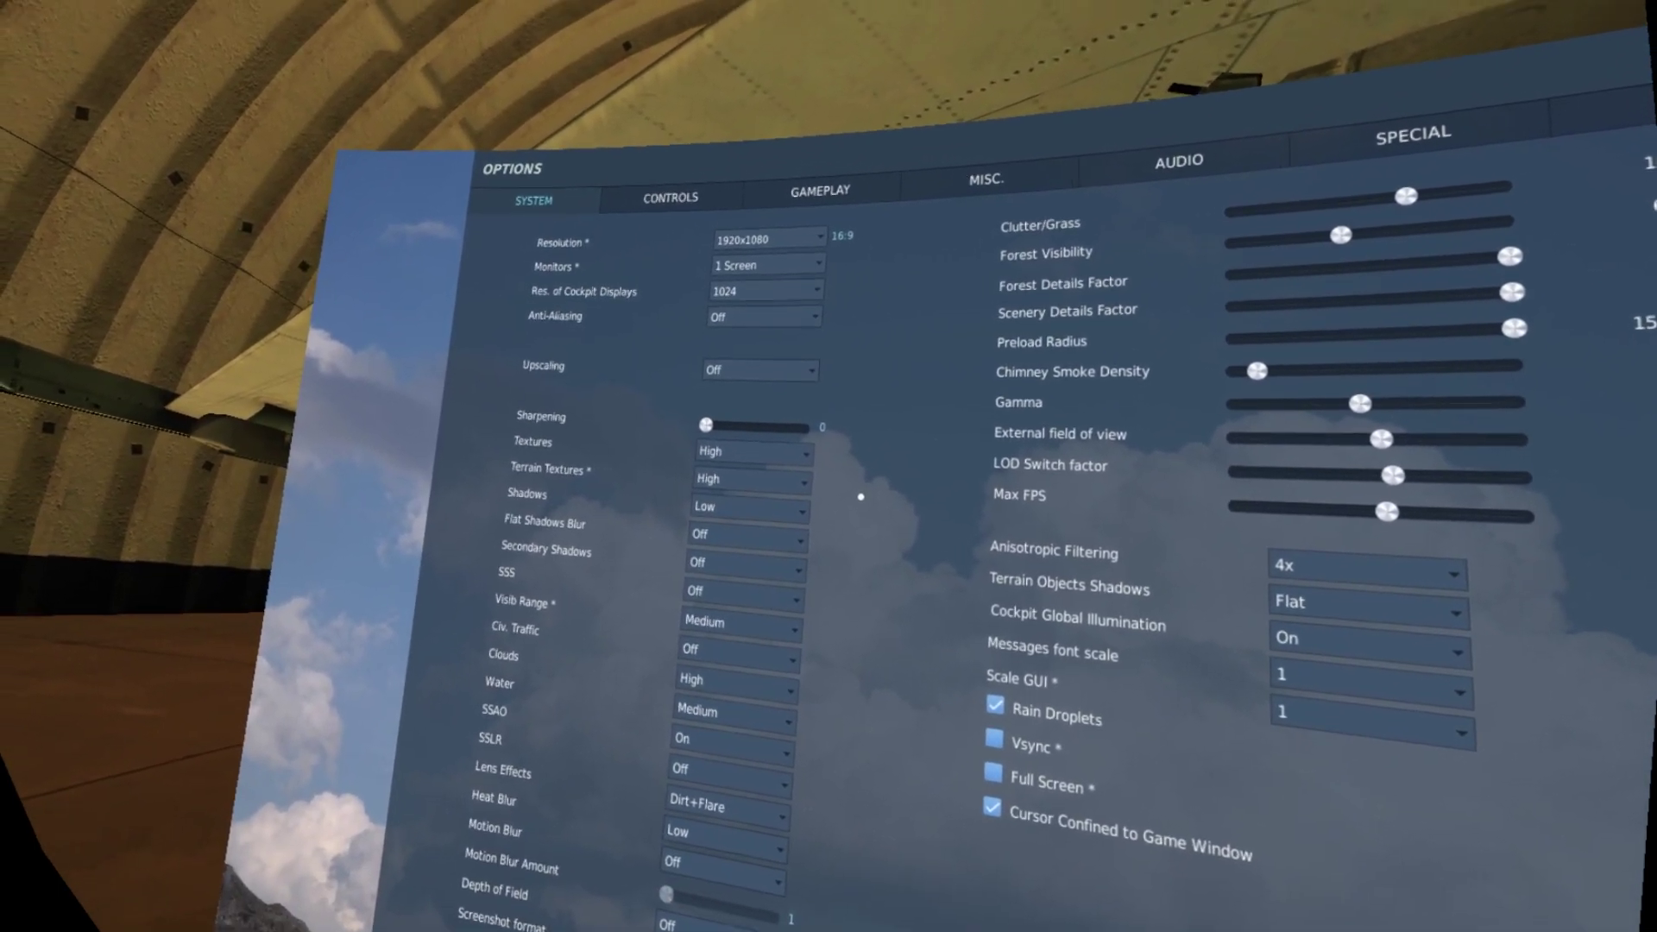
# Examine the quality levels offered for shadows and visibility range
pyautogui.click(753, 542)
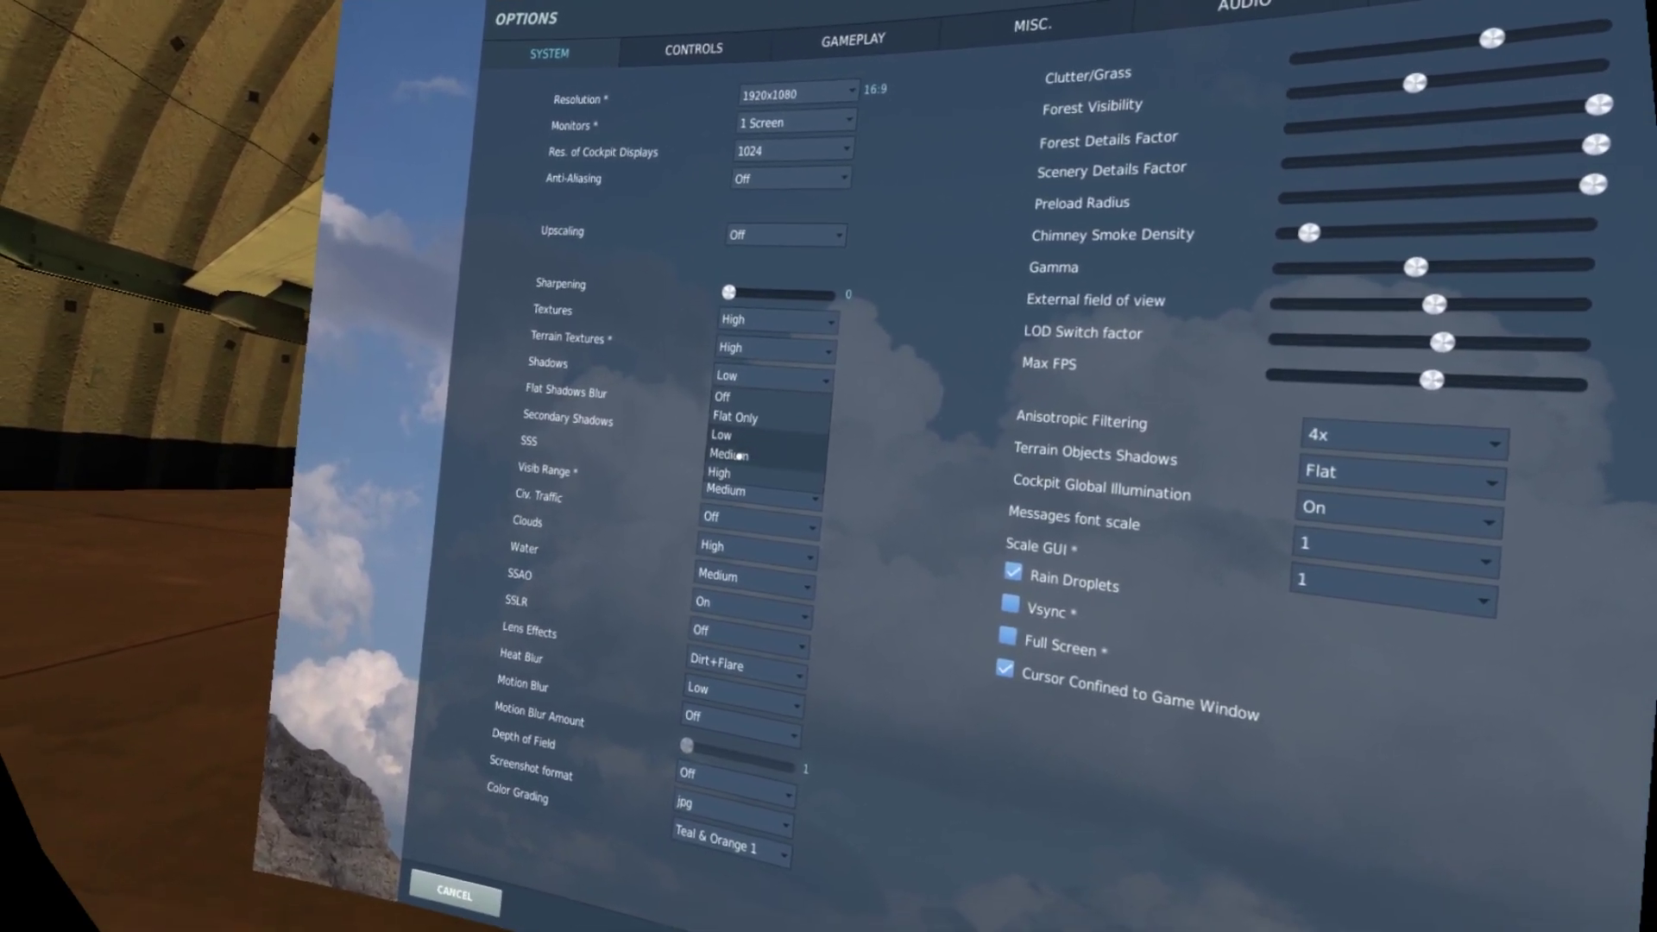
pyautogui.click(734, 455)
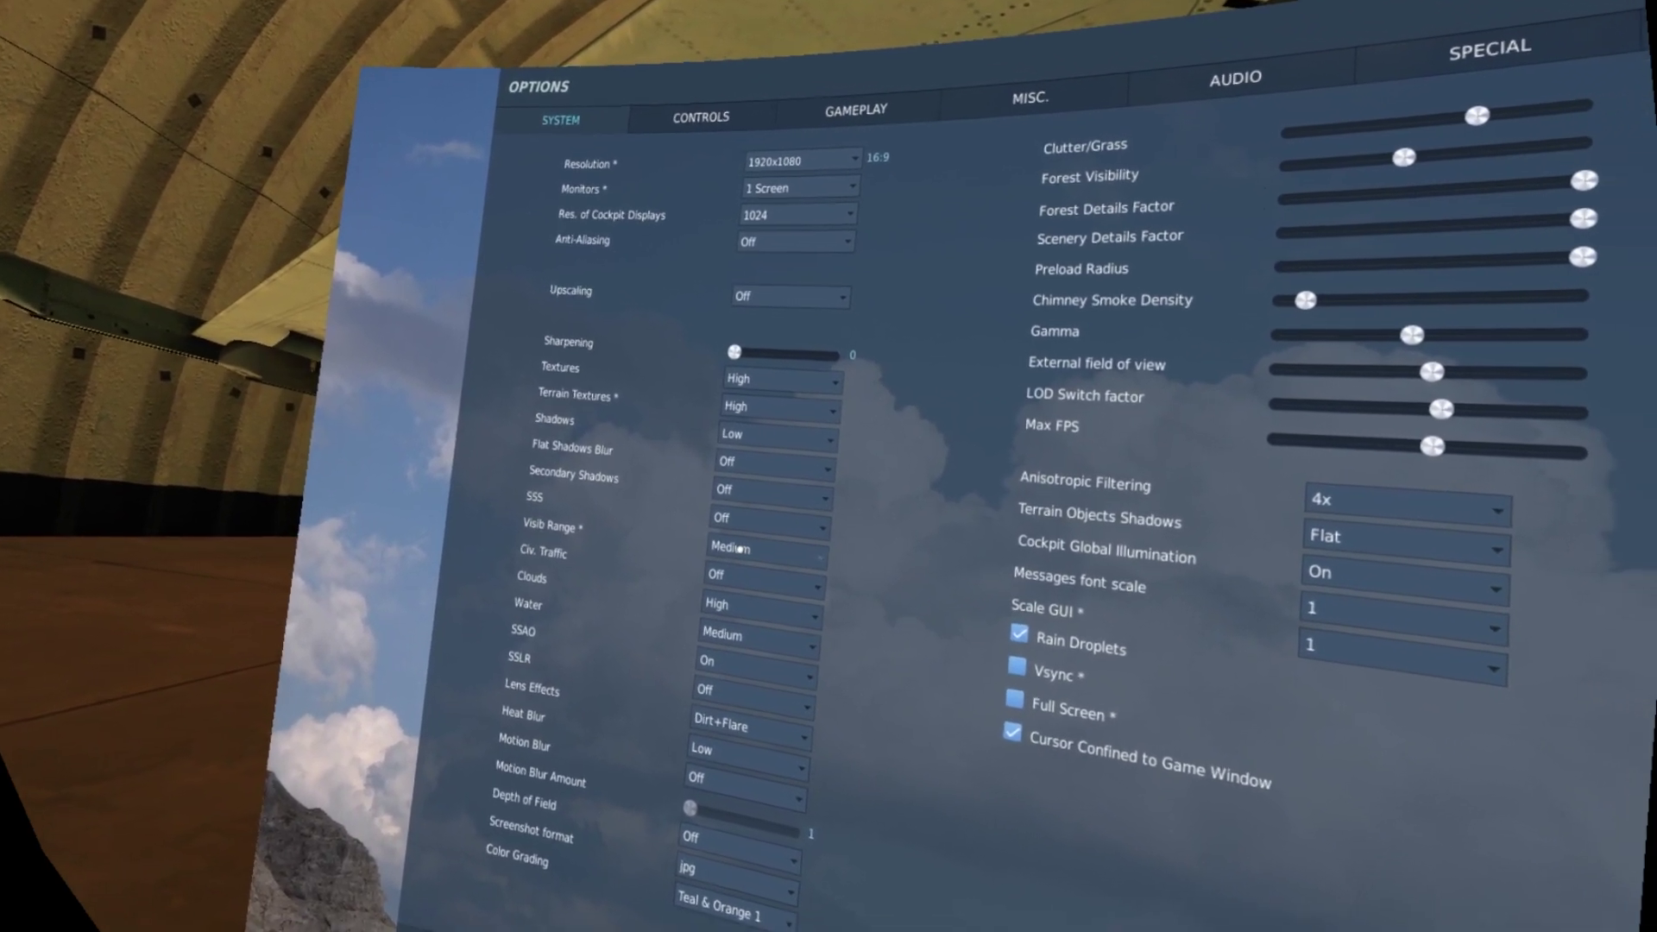
pyautogui.click(761, 561)
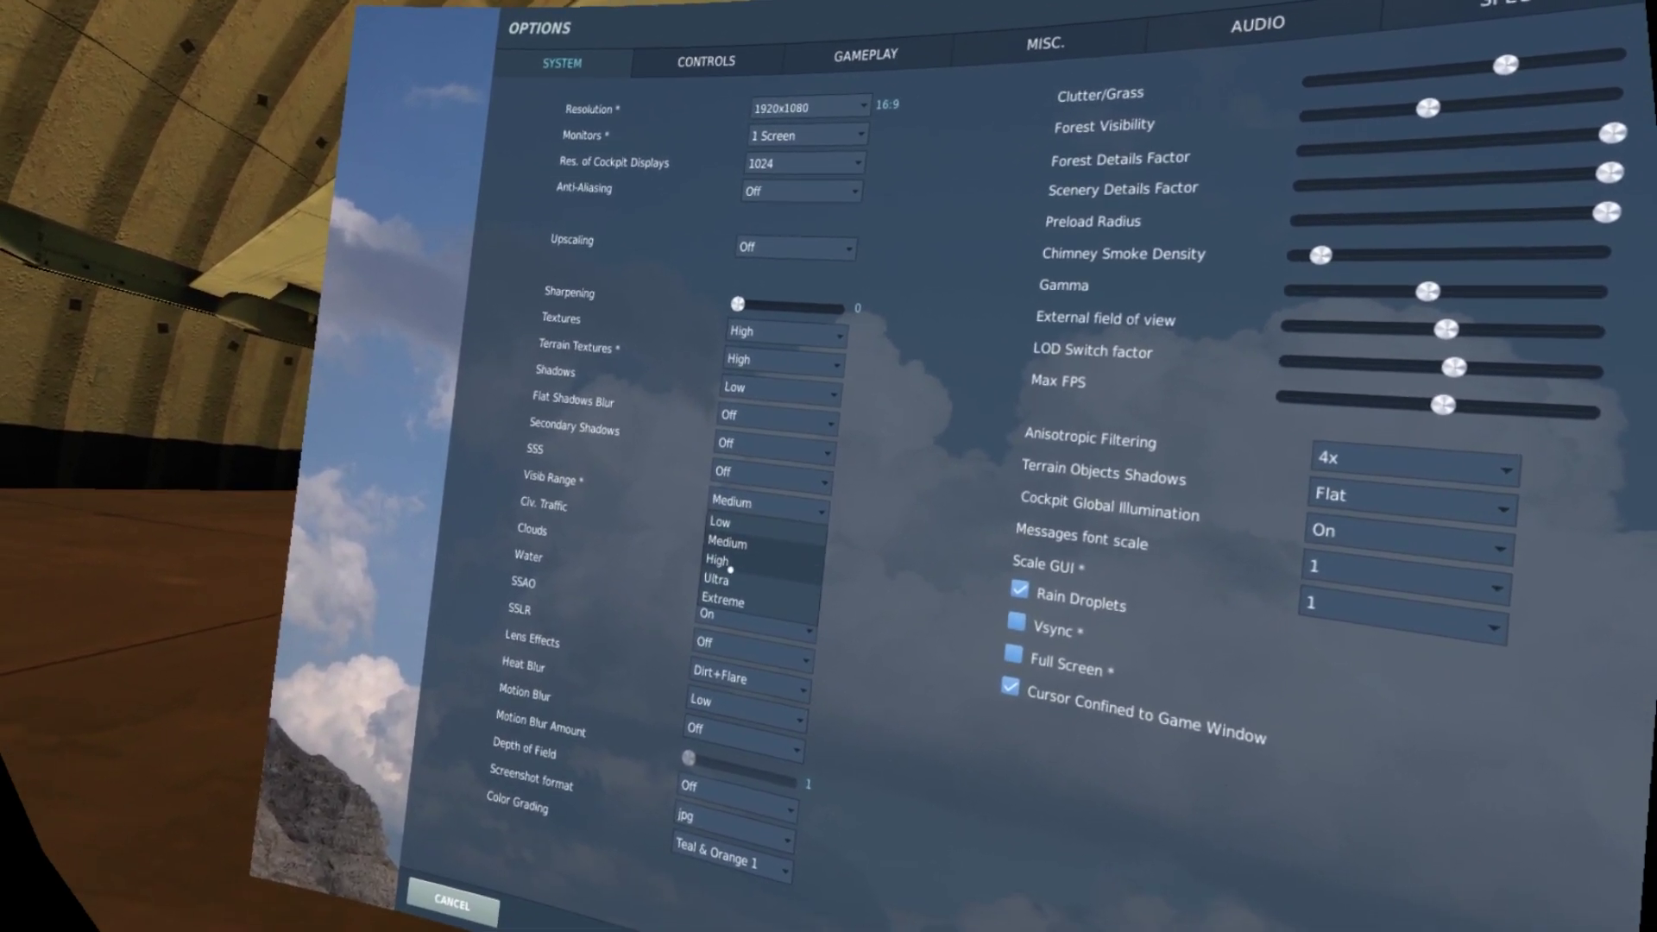
pyautogui.click(730, 568)
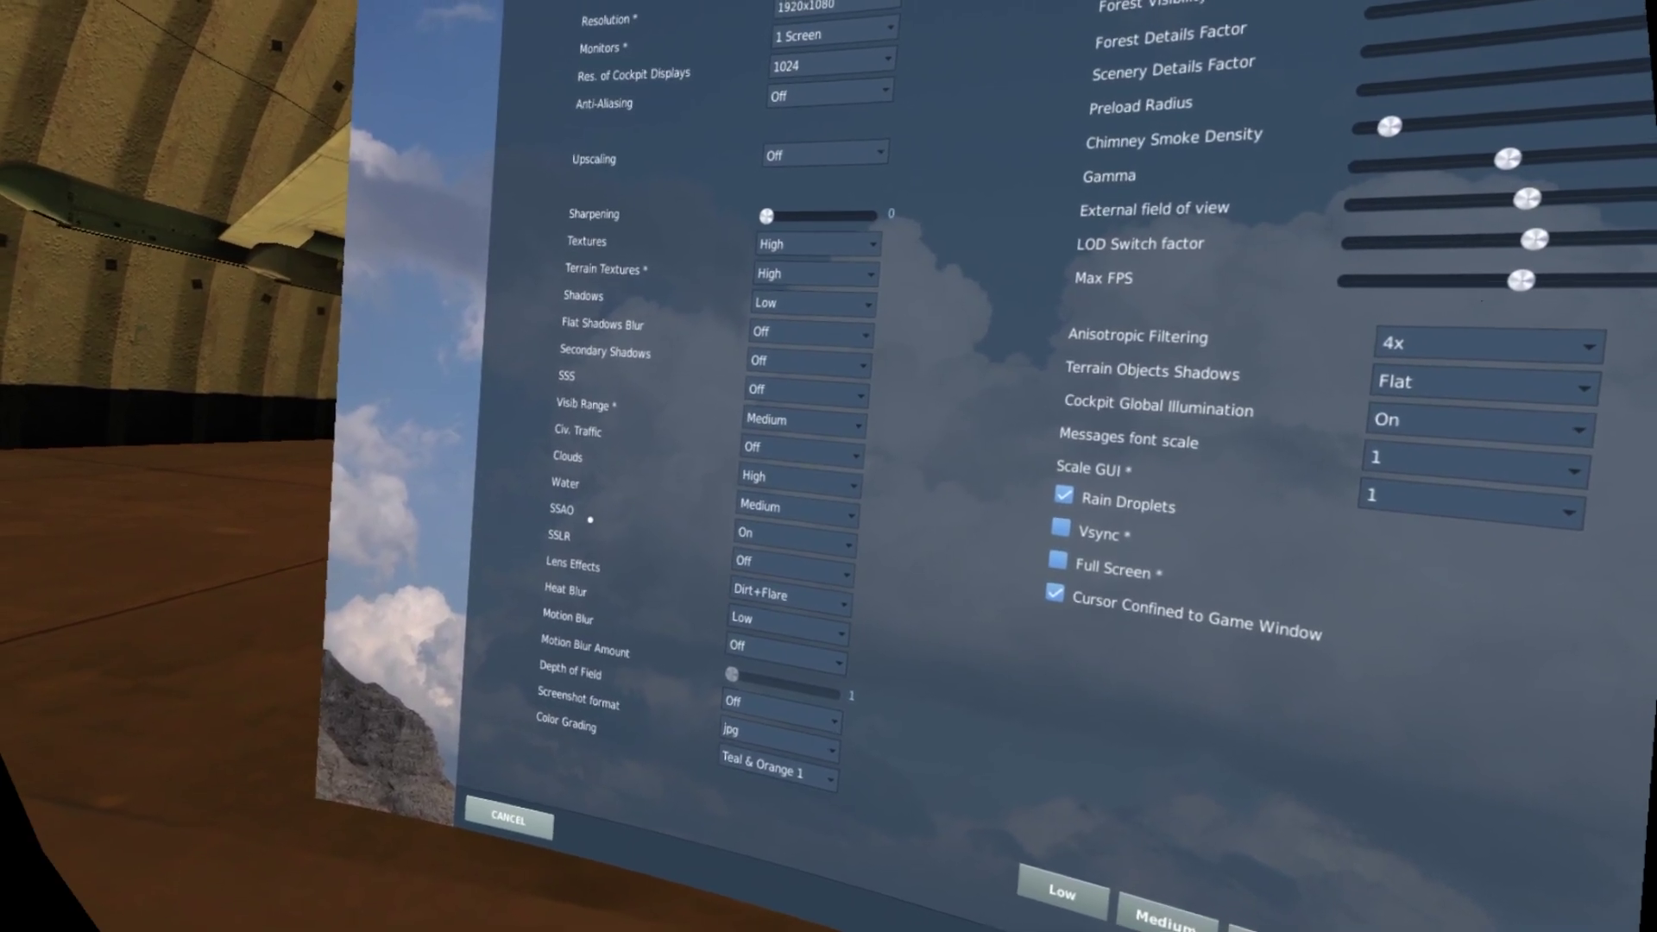
# Review the SSAO, SSLR and lens effects settings
pyautogui.click(781, 549)
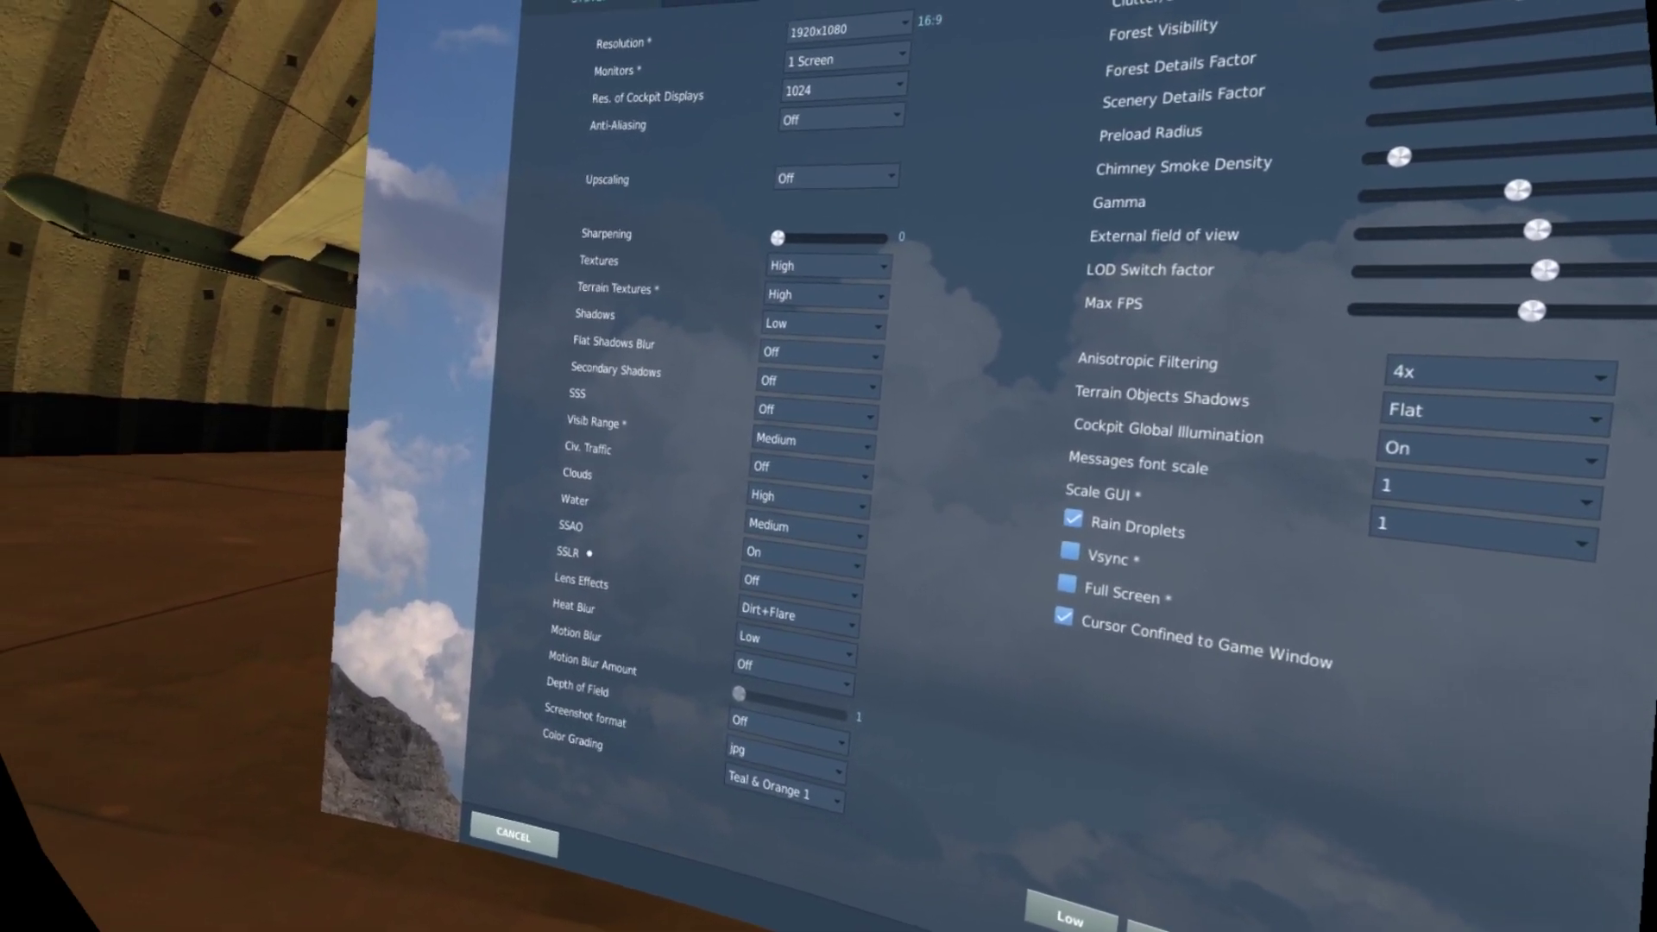
pyautogui.click(746, 573)
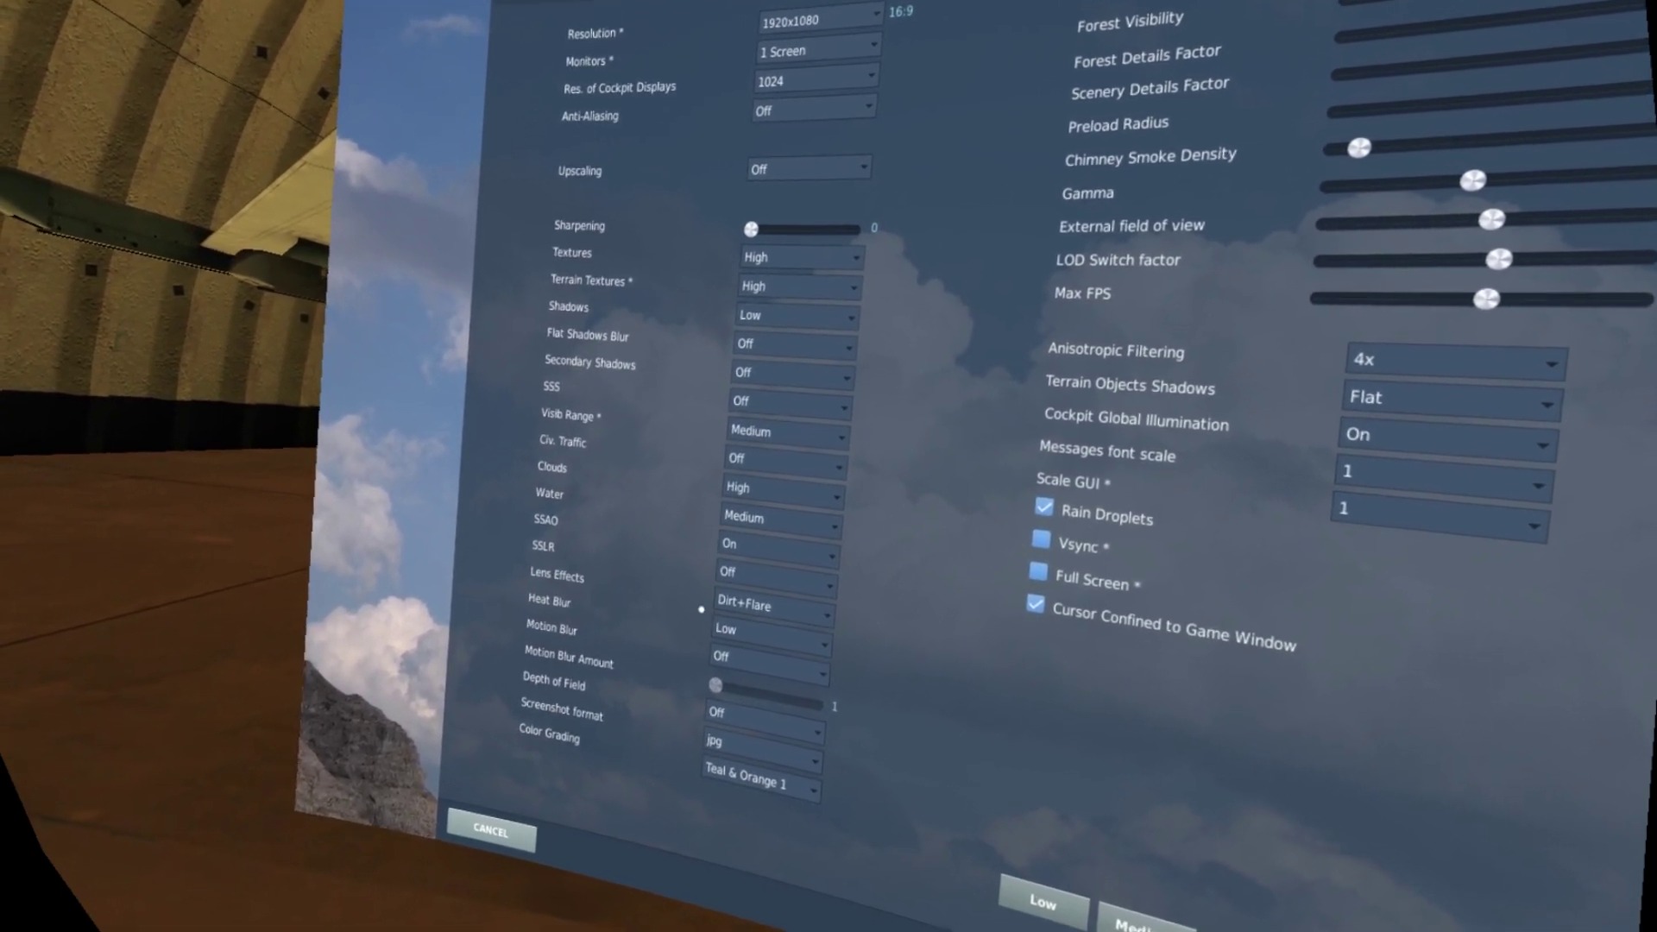
pyautogui.click(742, 593)
pyautogui.click(740, 633)
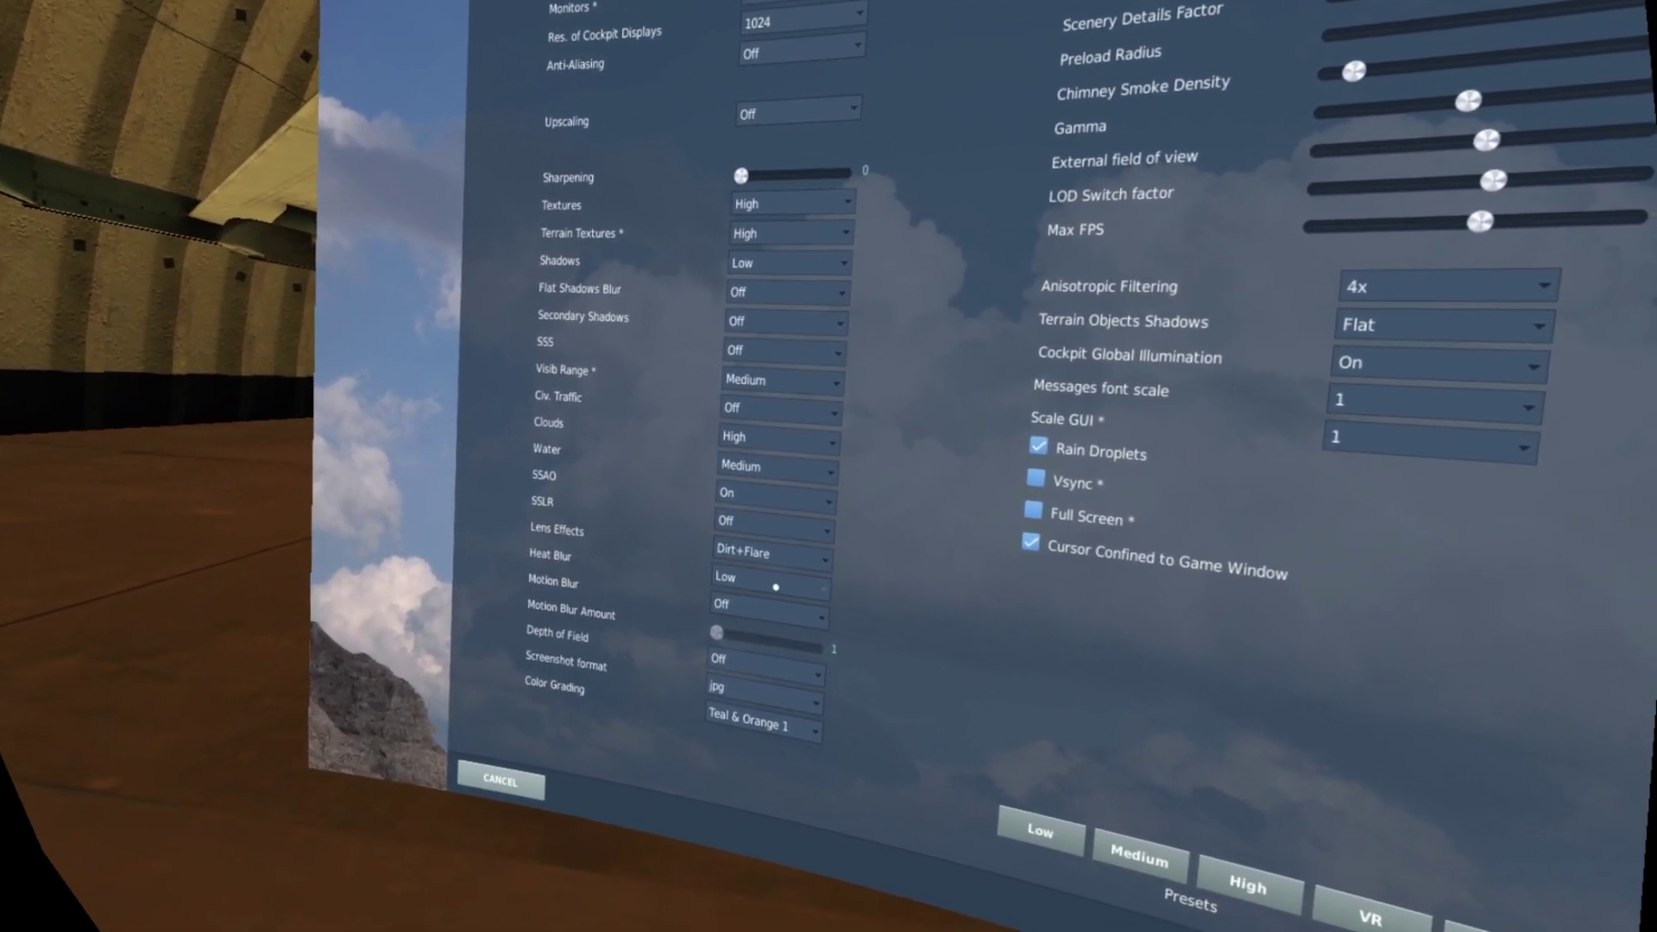
# Examine the options offered for heat blur and motion blur
pyautogui.click(811, 604)
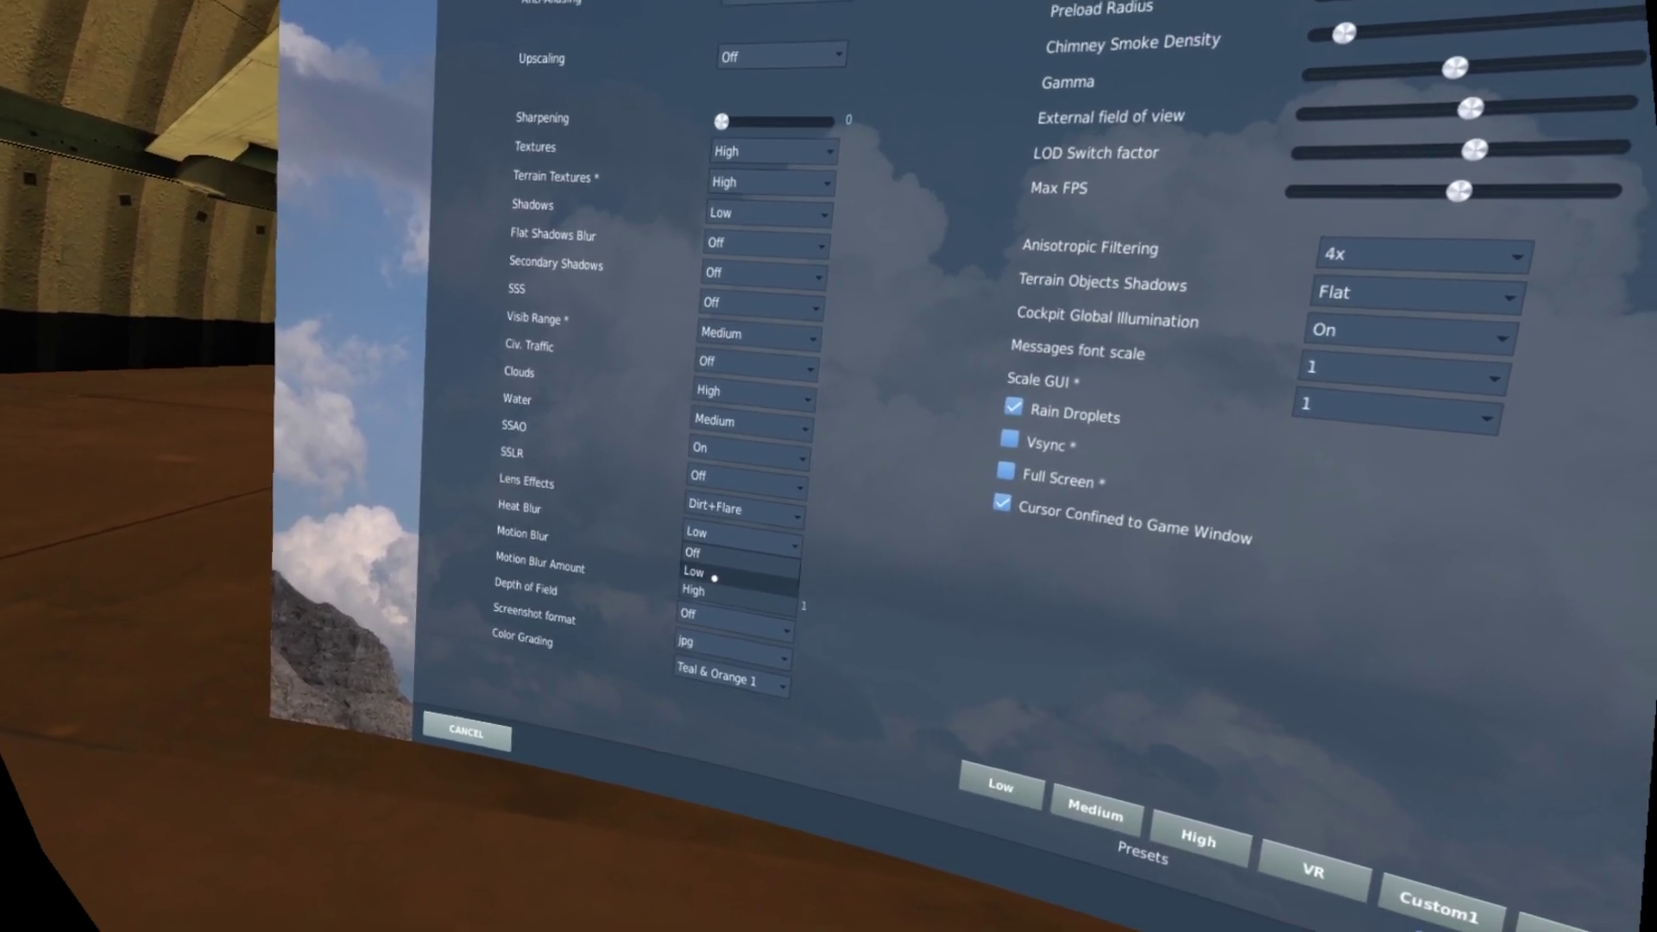
pyautogui.click(750, 570)
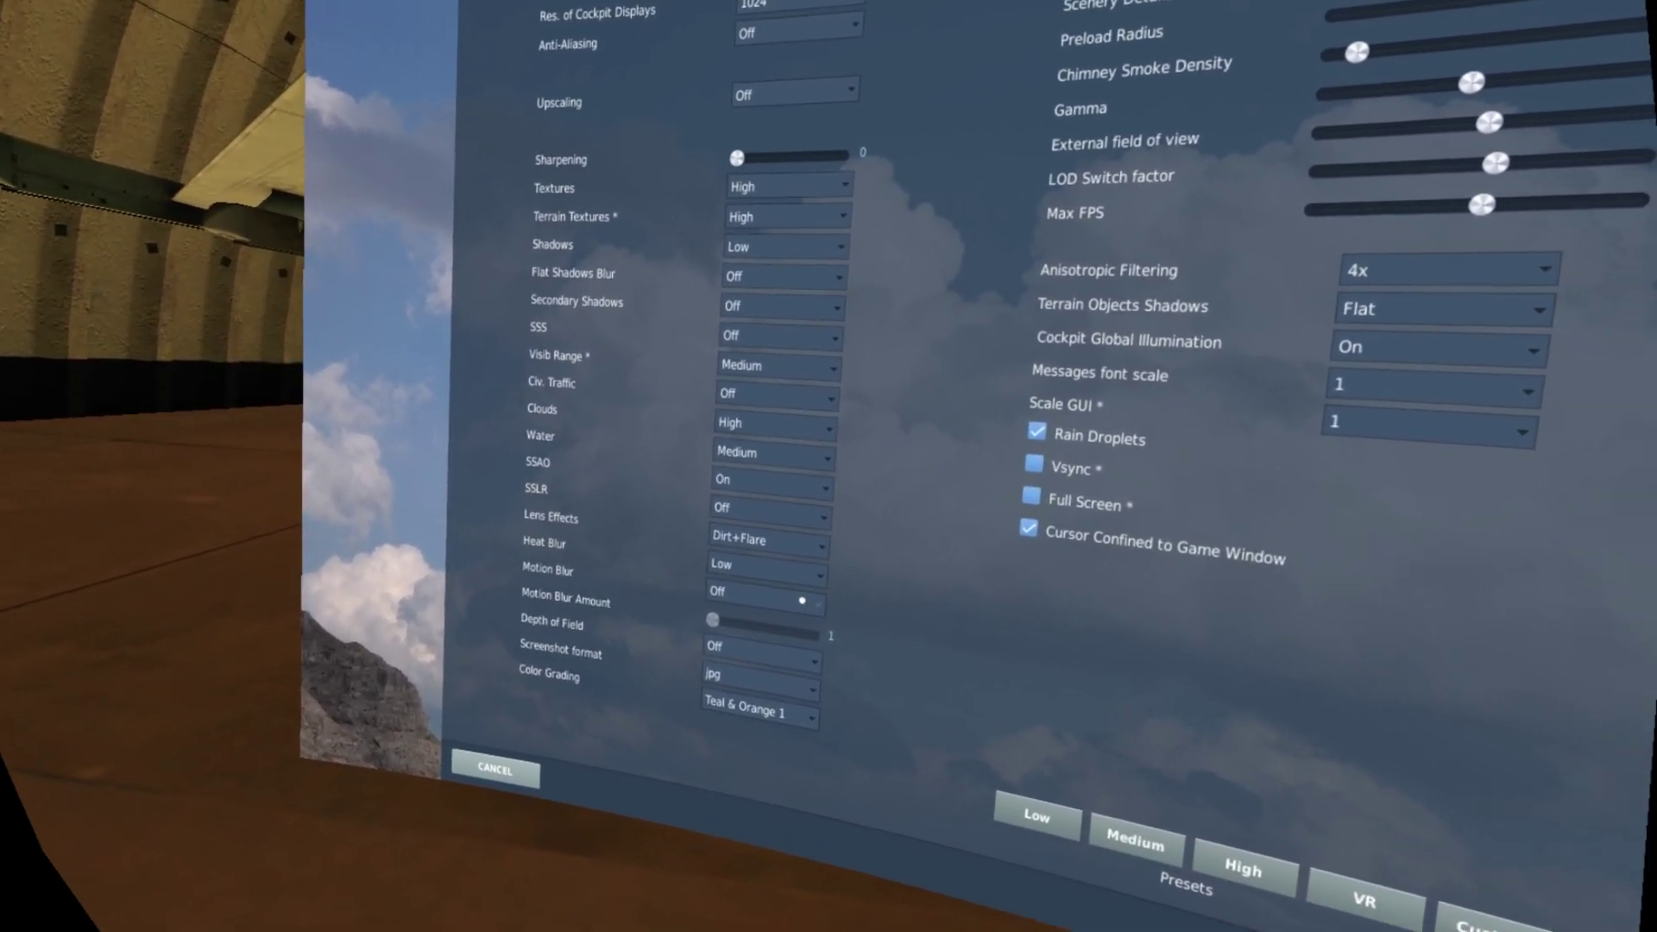
pyautogui.click(743, 596)
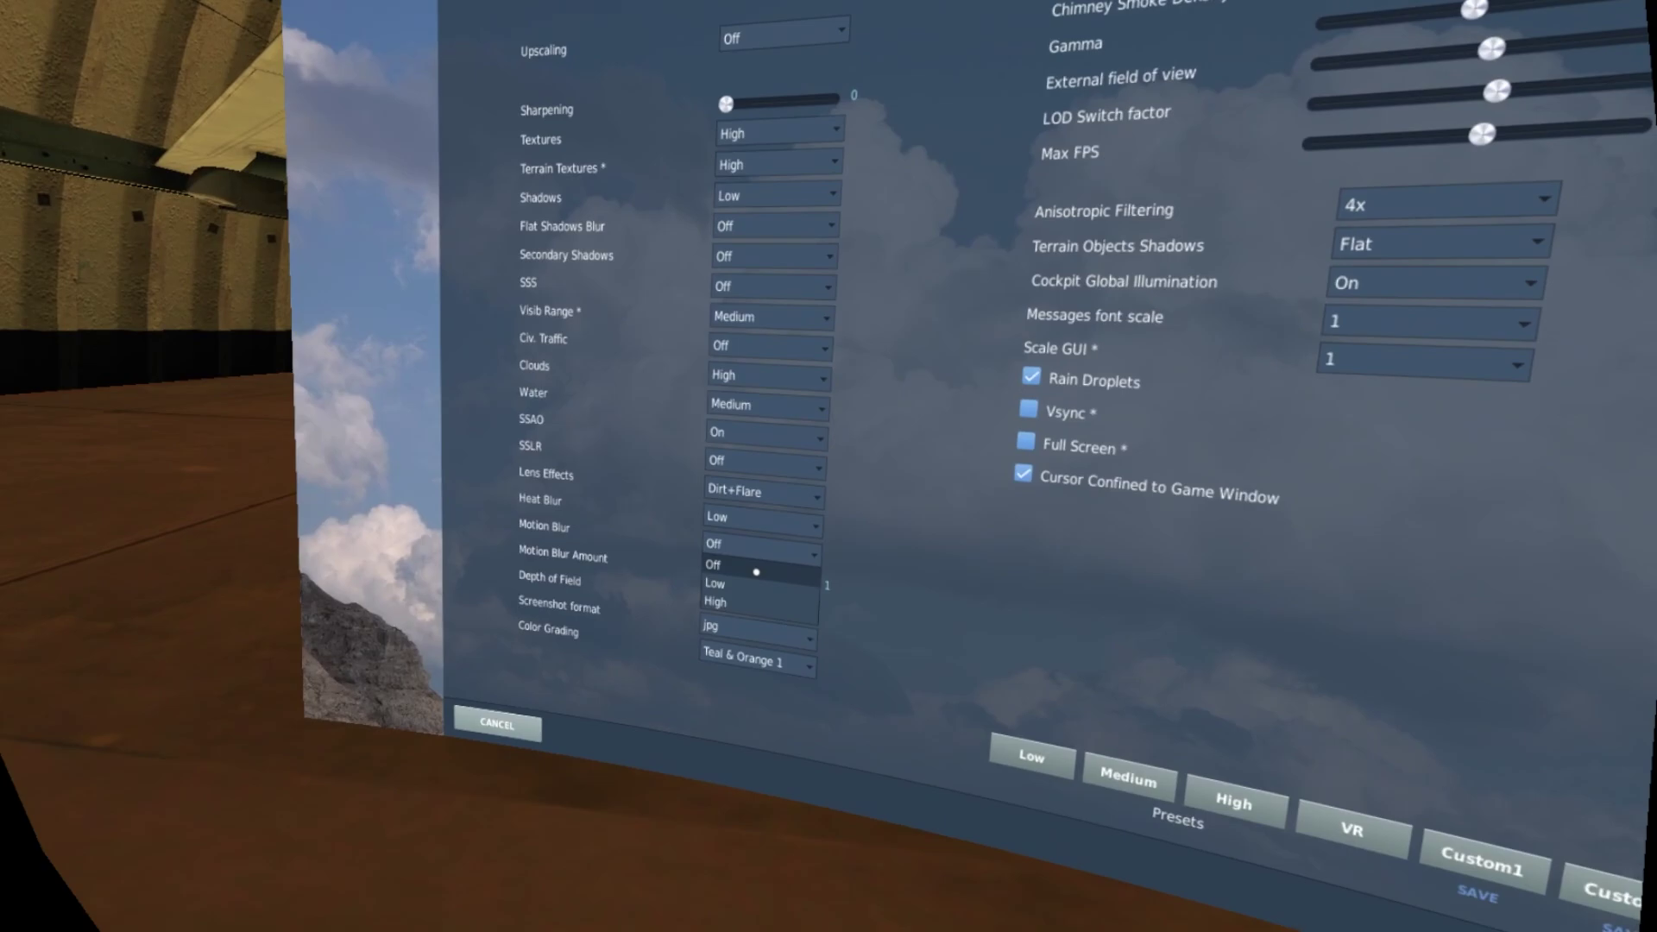
pyautogui.click(796, 586)
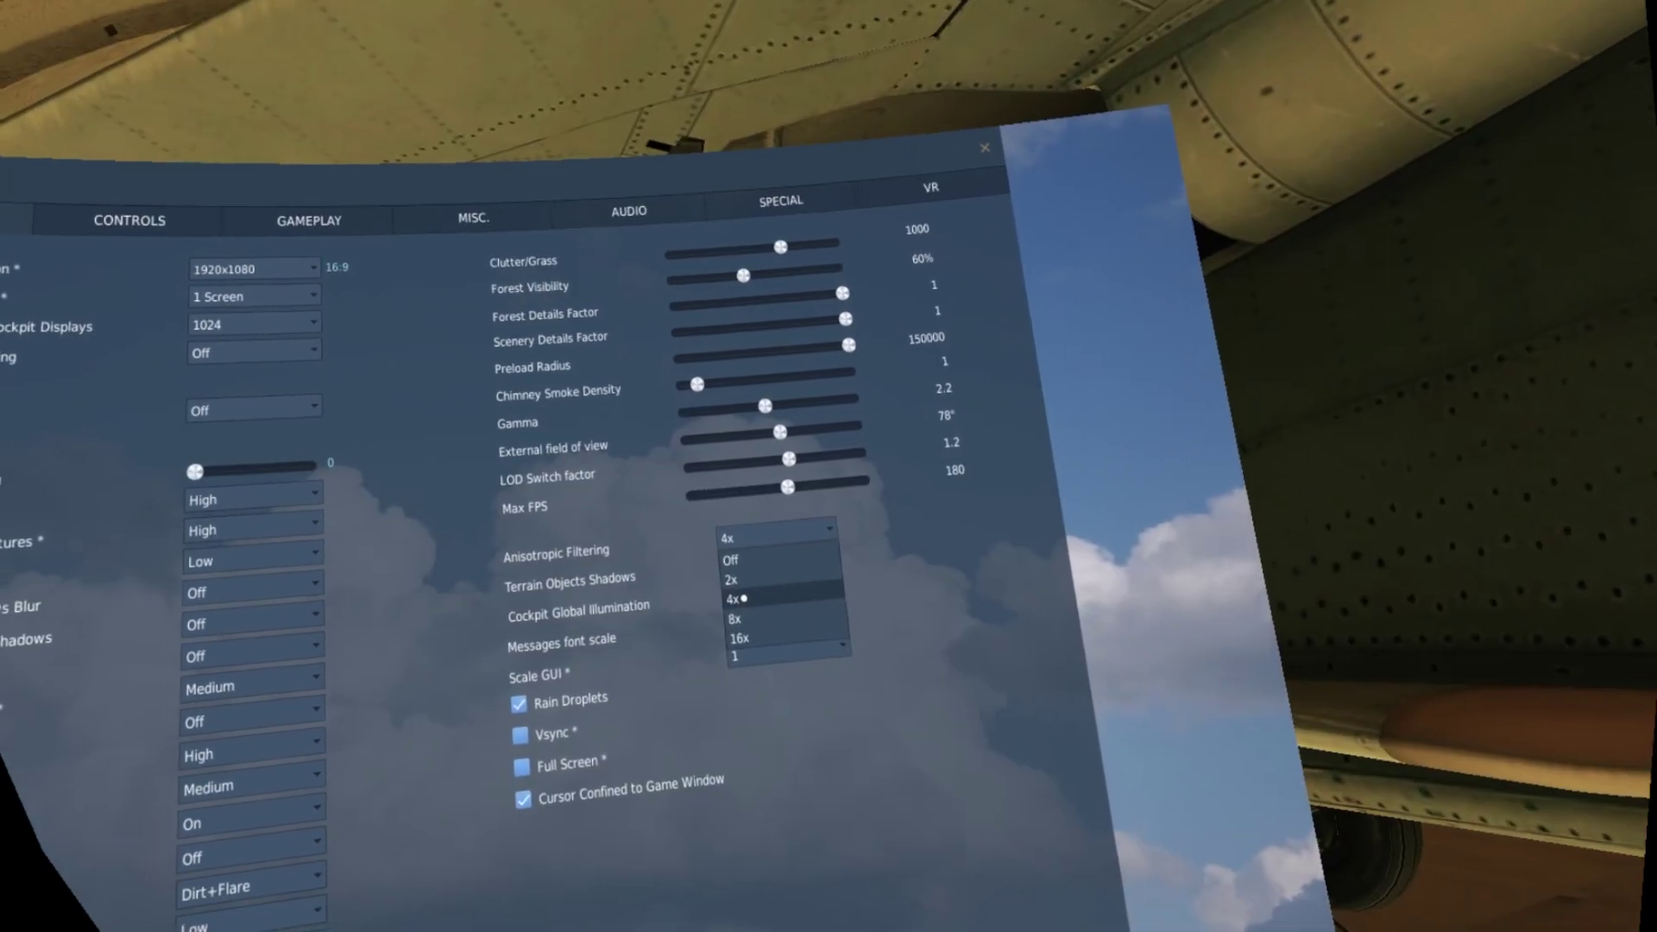
# Check the anisotropic filtering levels and the rain droplets setting
pyautogui.click(593, 511)
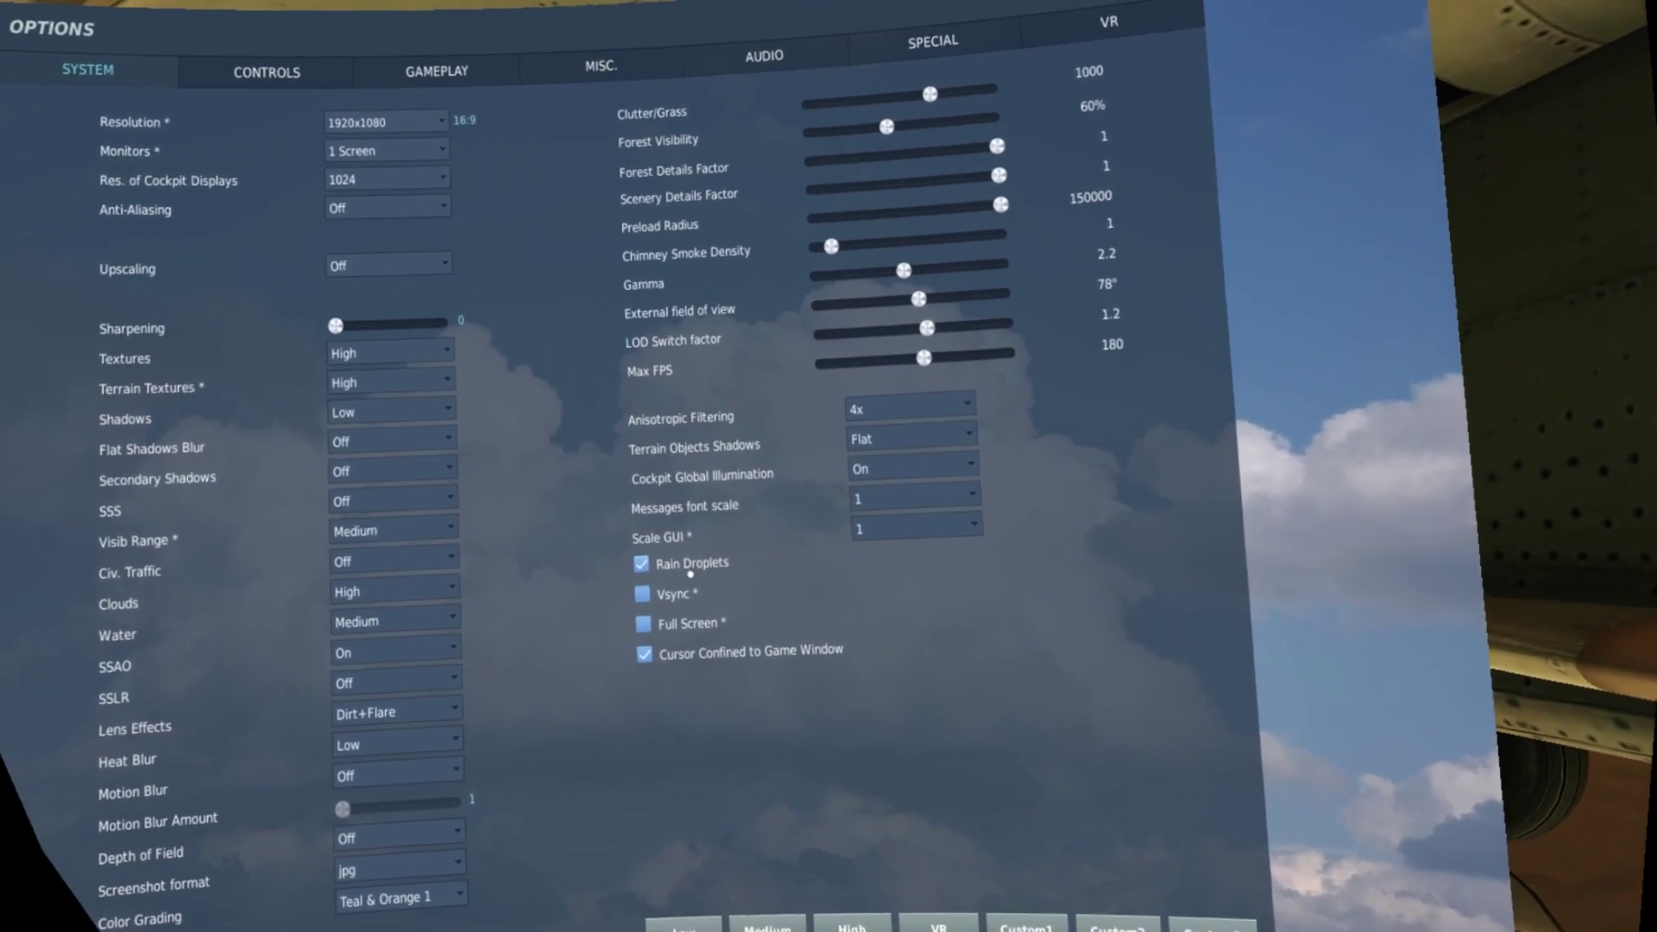
pyautogui.moveTo(729, 599)
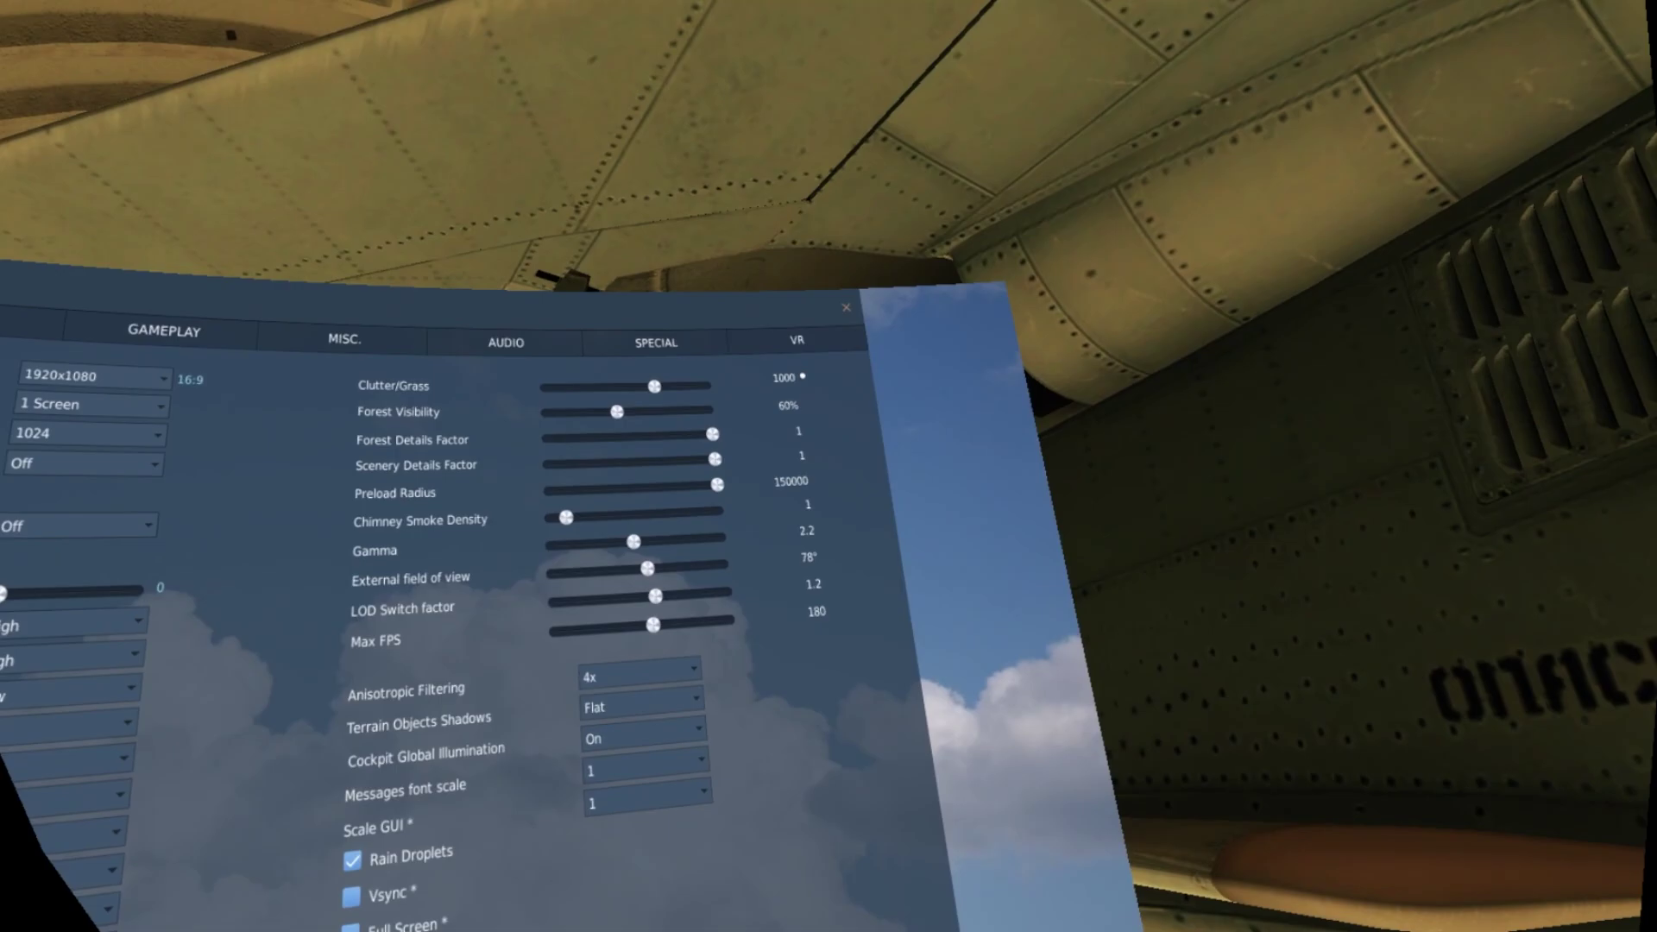
# Compare the VR settings with the upscaling modes in the system options, and try a pixel density of 0.5
pyautogui.click(800, 338)
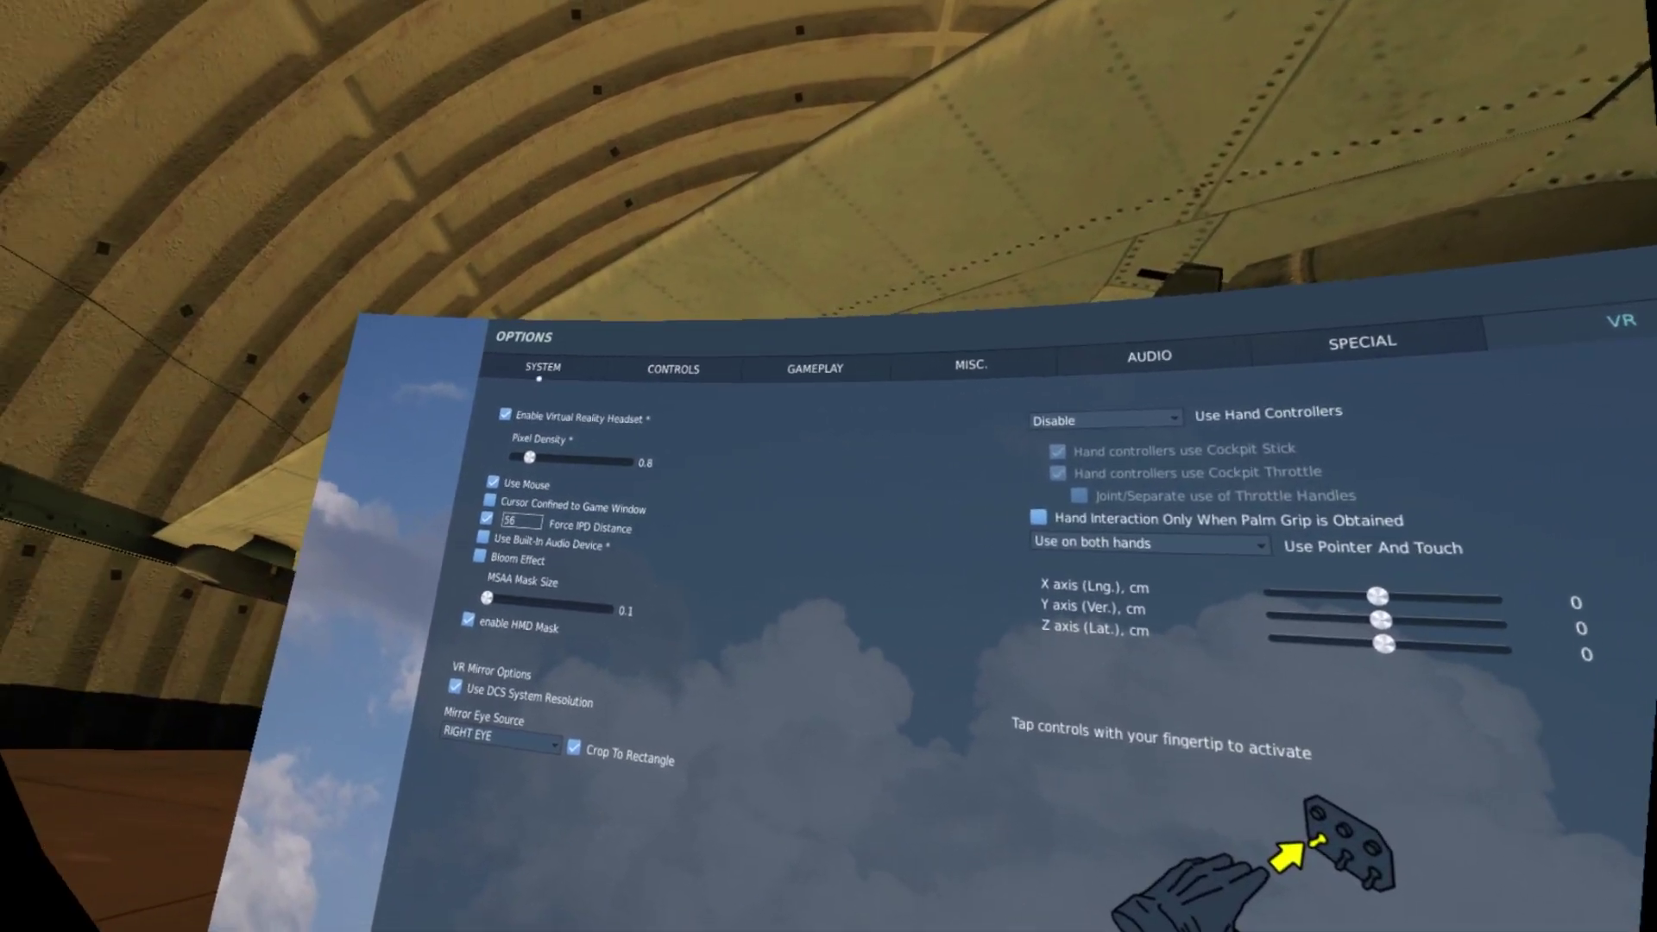
pyautogui.click(269, 347)
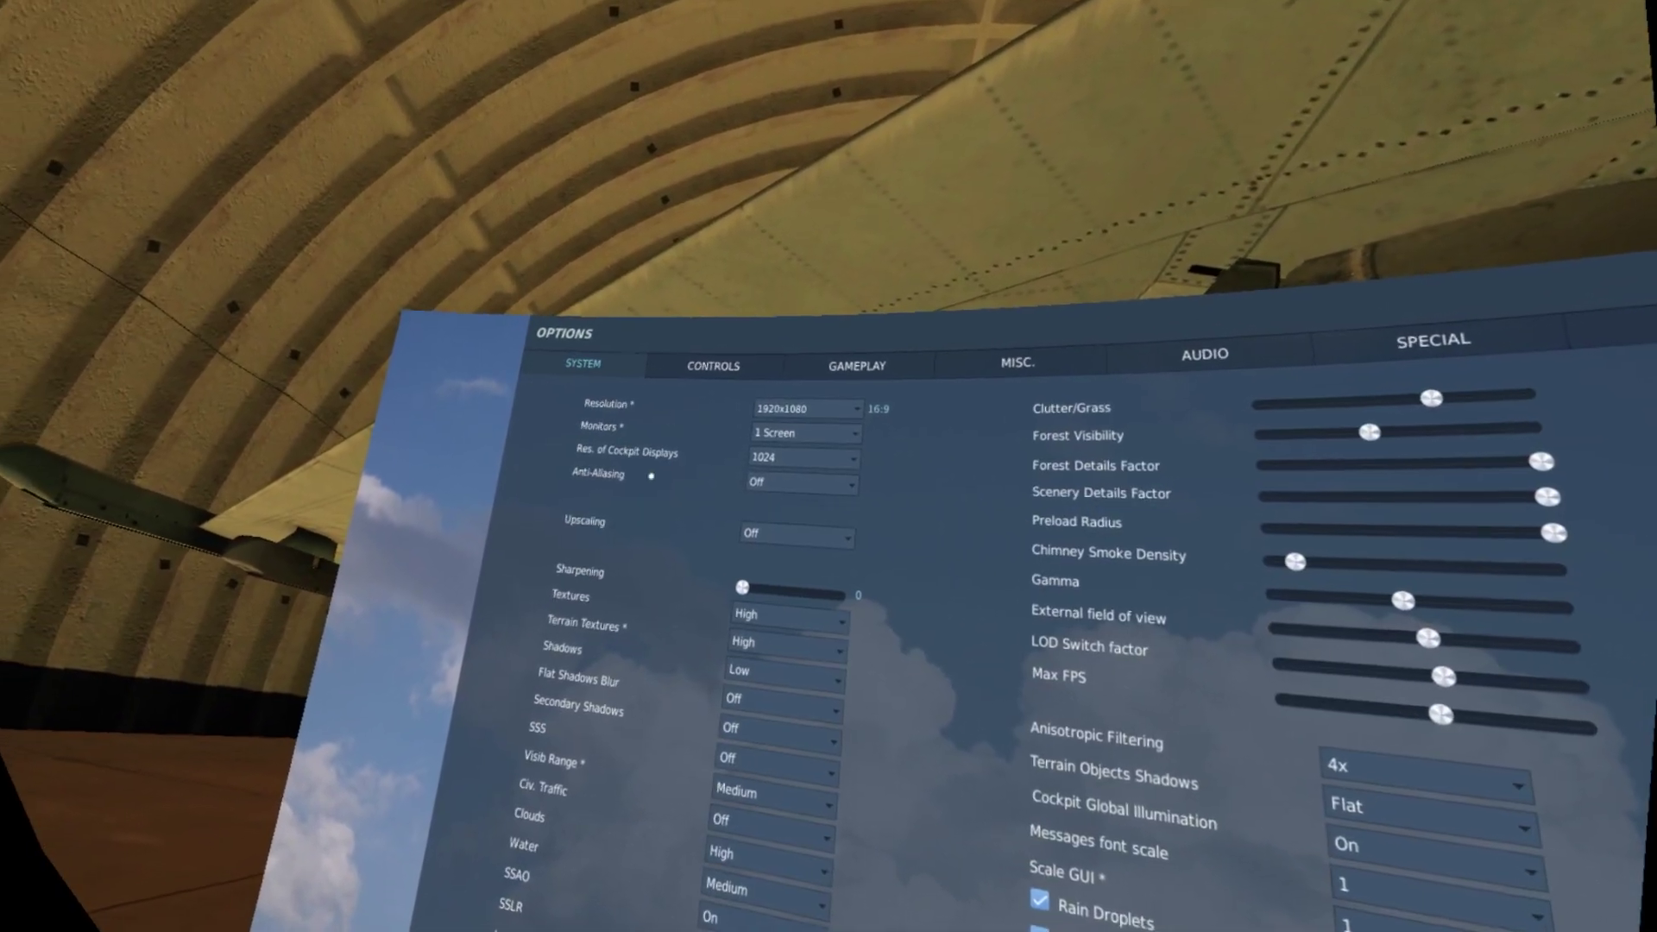
pyautogui.click(798, 518)
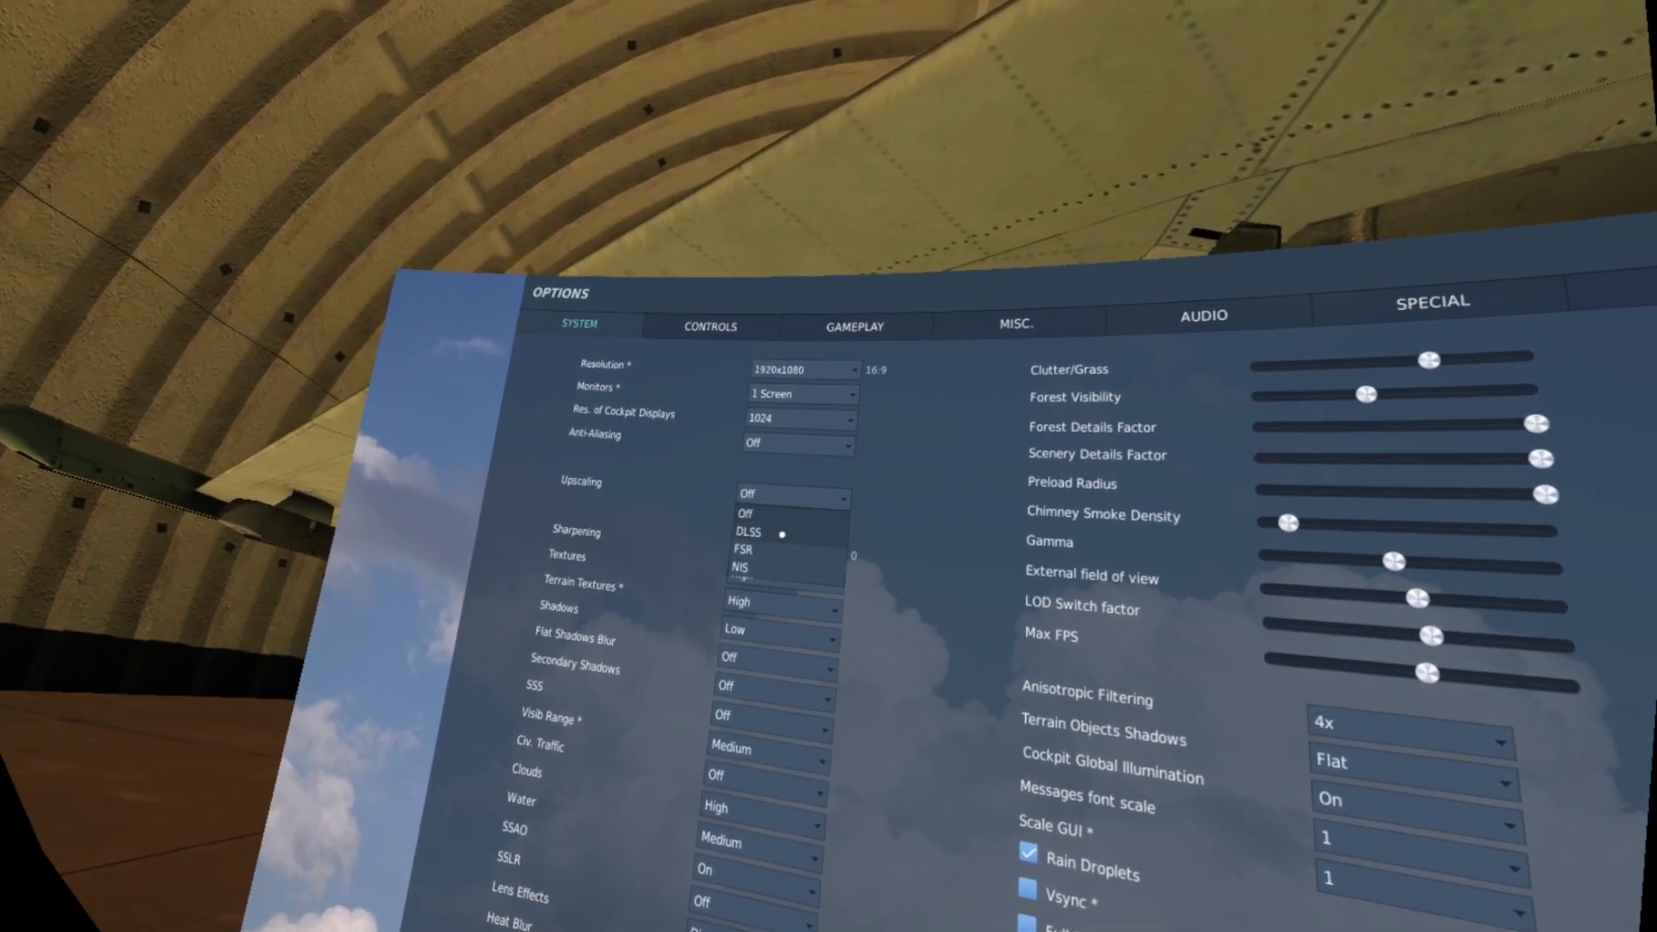
pyautogui.click(874, 482)
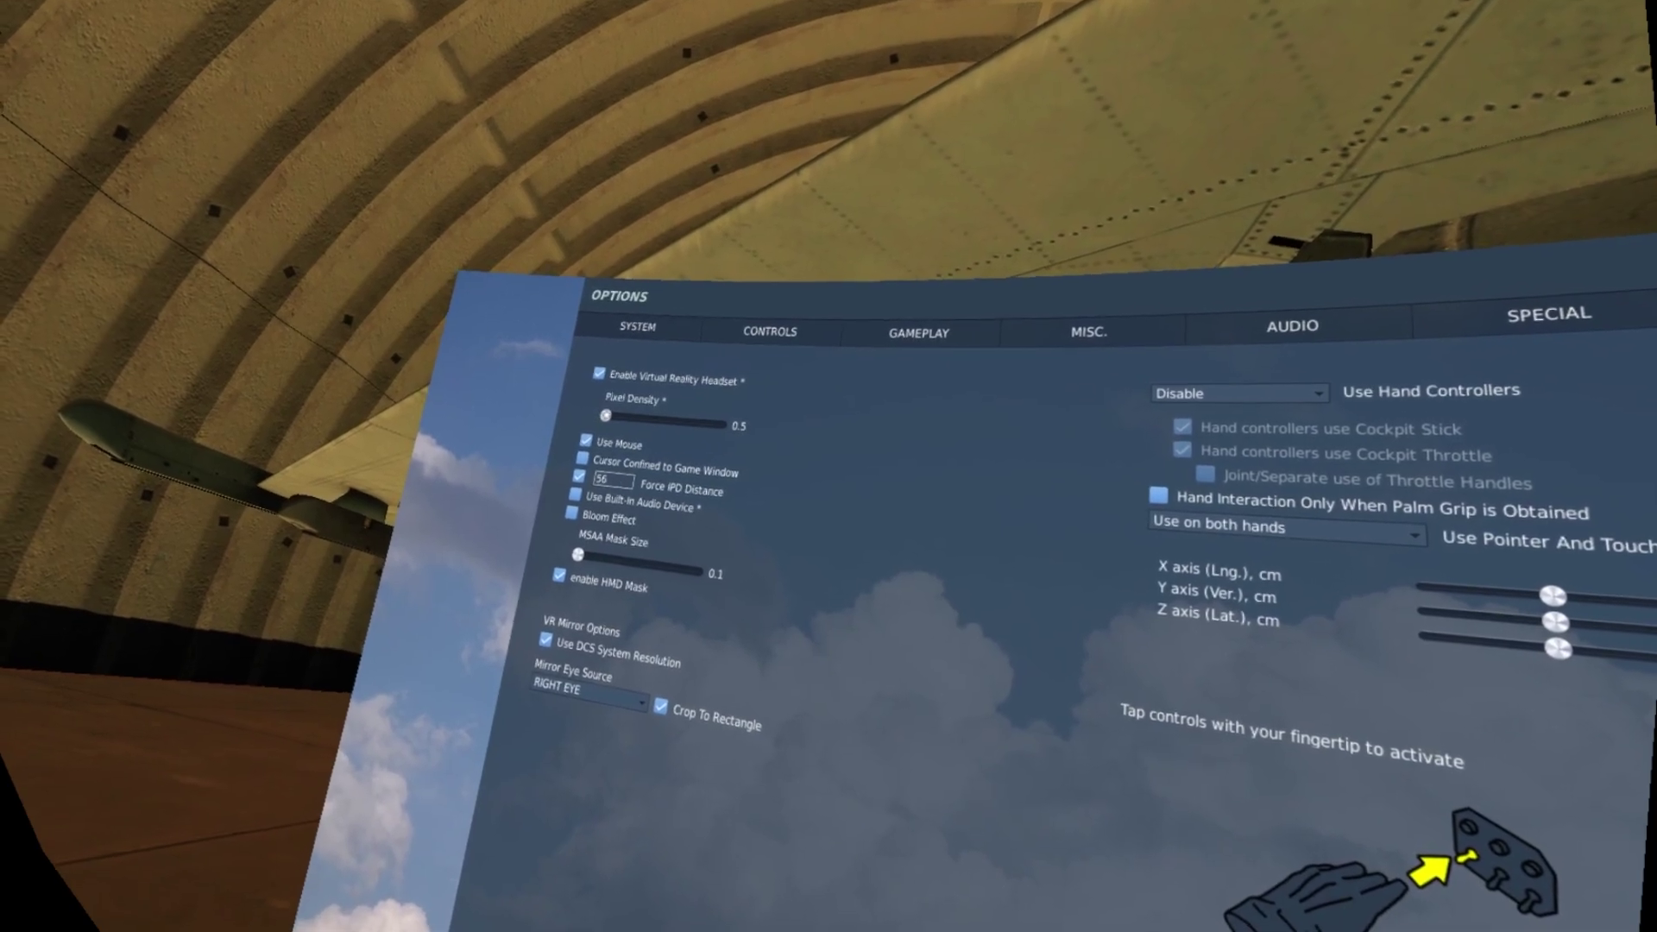
# Recheck the texture quality levels, set the VR pixel density to 0.8, and return to the system options
pyautogui.click(632, 354)
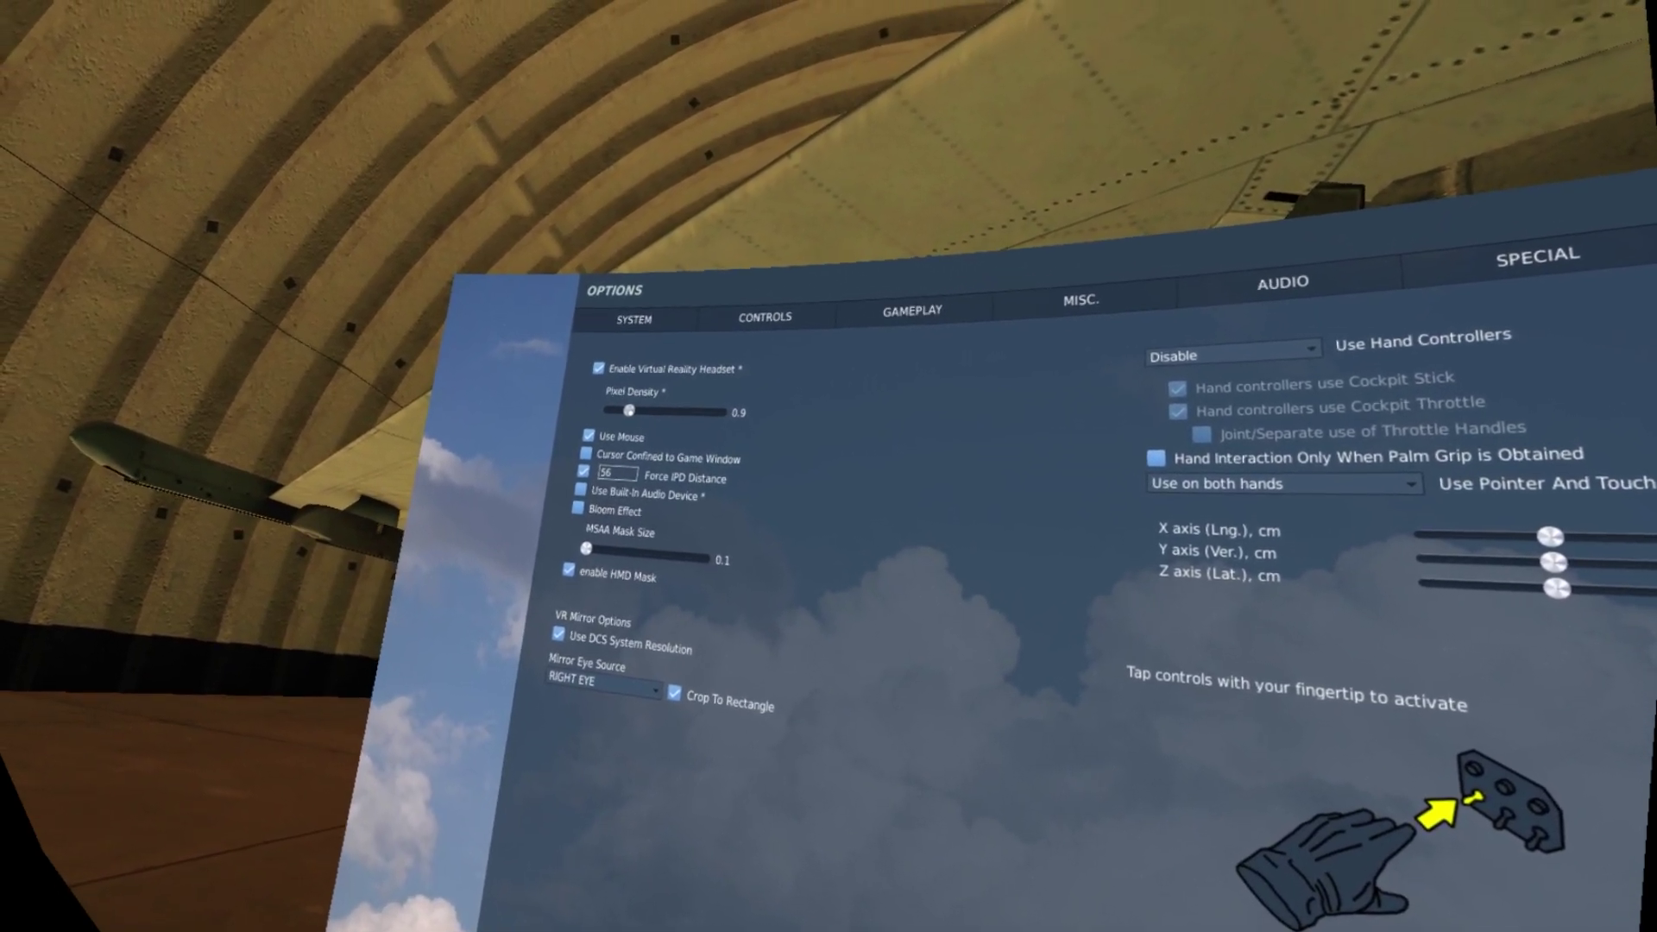
pyautogui.click(633, 315)
pyautogui.click(811, 531)
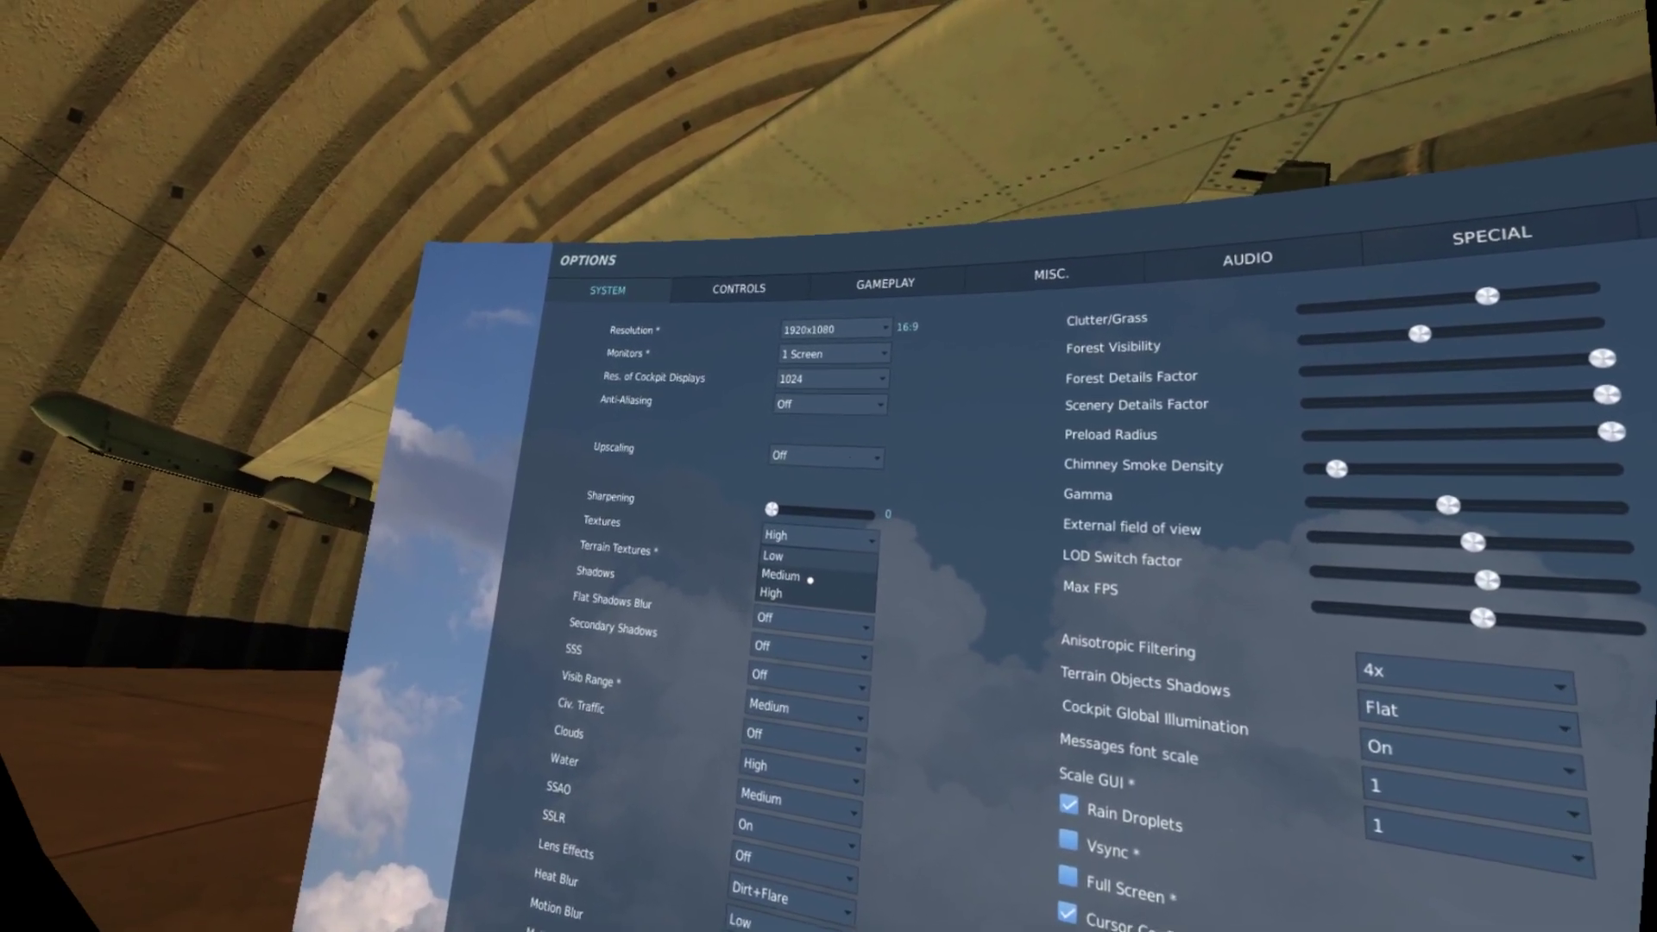
pyautogui.click(777, 585)
pyautogui.click(873, 372)
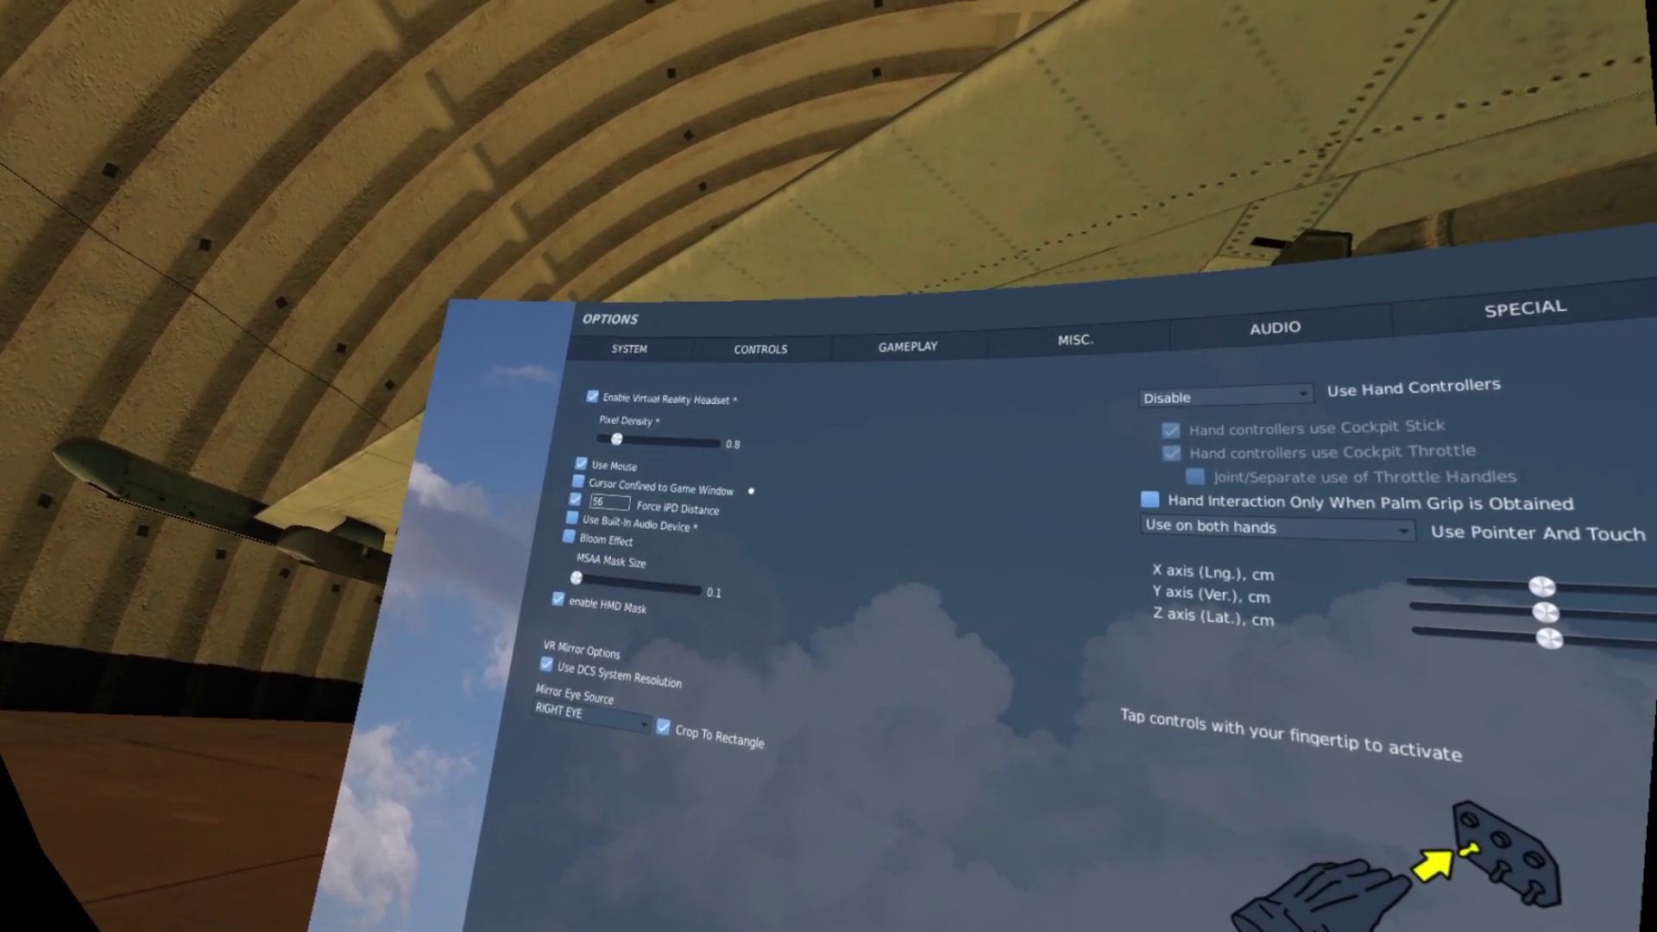
pyautogui.click(623, 359)
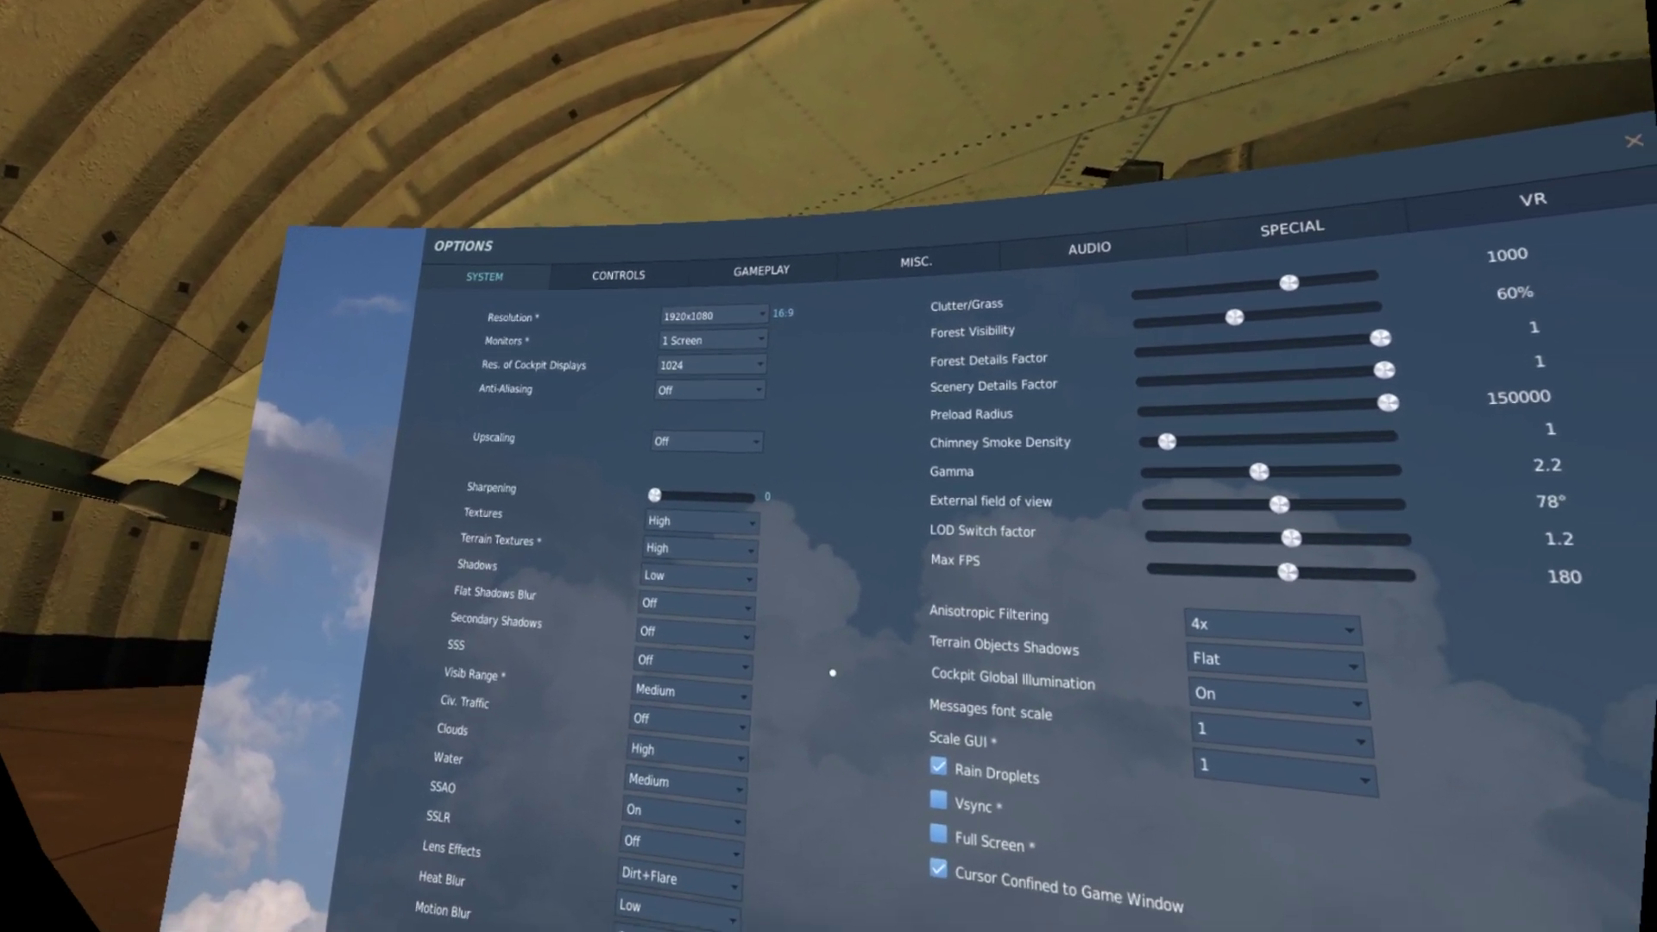